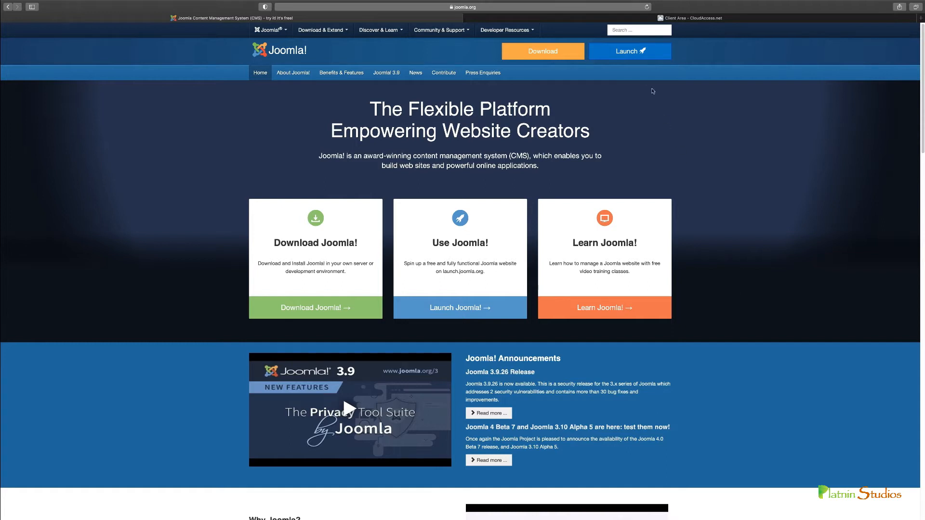
Step: Open the Joomla launch page and review its advanced options for Joomla version, pre-installed template, launch location and renewal period
{"action": "left_click", "coordinate": [630, 52]}
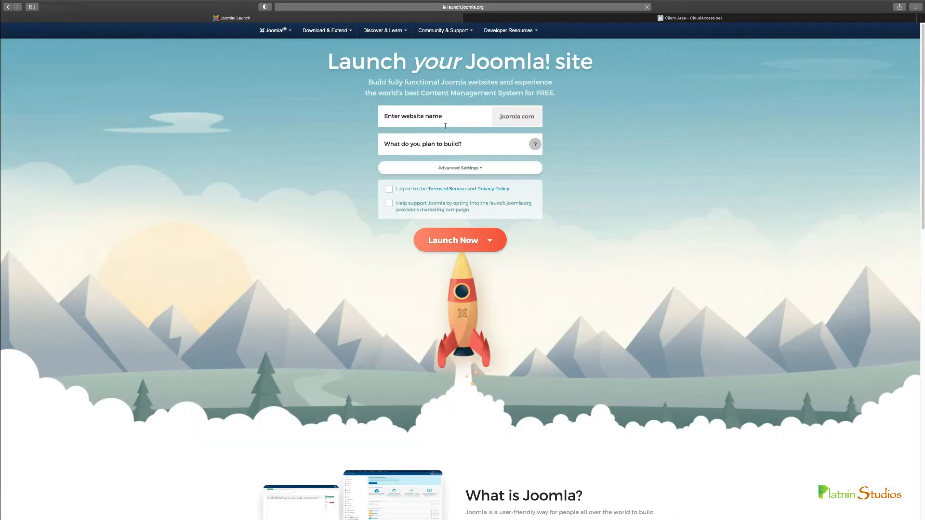
{"action": "left_click", "coordinate": [428, 117]}
{"action": "left_click", "coordinate": [431, 145]}
{"action": "left_click", "coordinate": [483, 173]}
{"action": "left_click", "coordinate": [445, 211]}
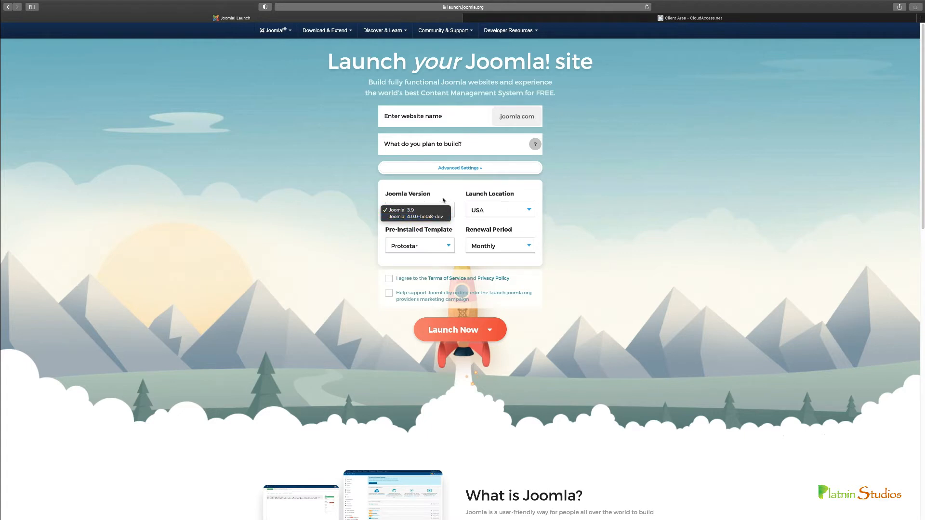
{"action": "left_click", "coordinate": [441, 210]}
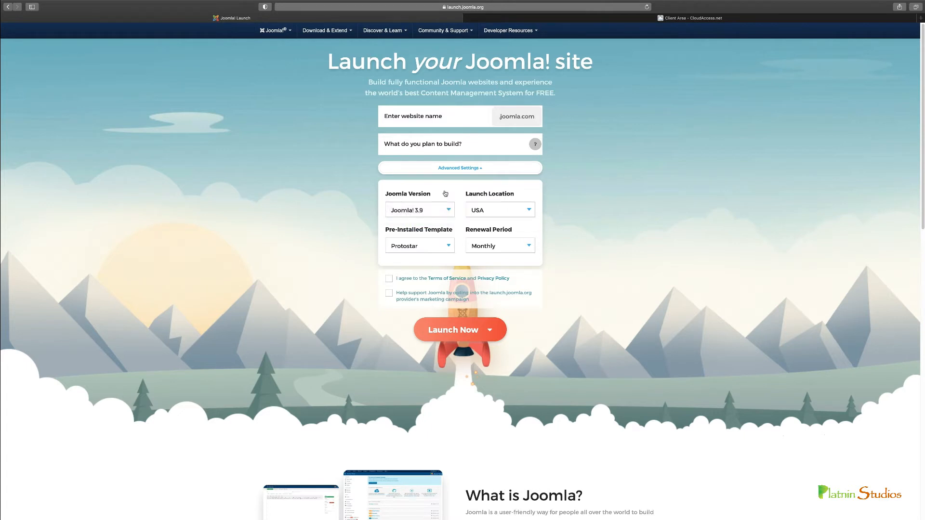
{"action": "left_click", "coordinate": [446, 244]}
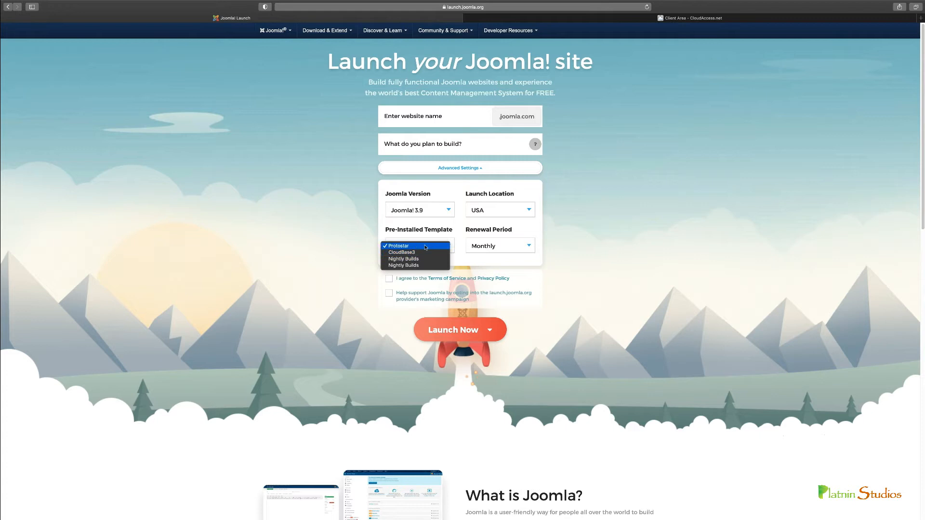
{"action": "left_click", "coordinate": [517, 212]}
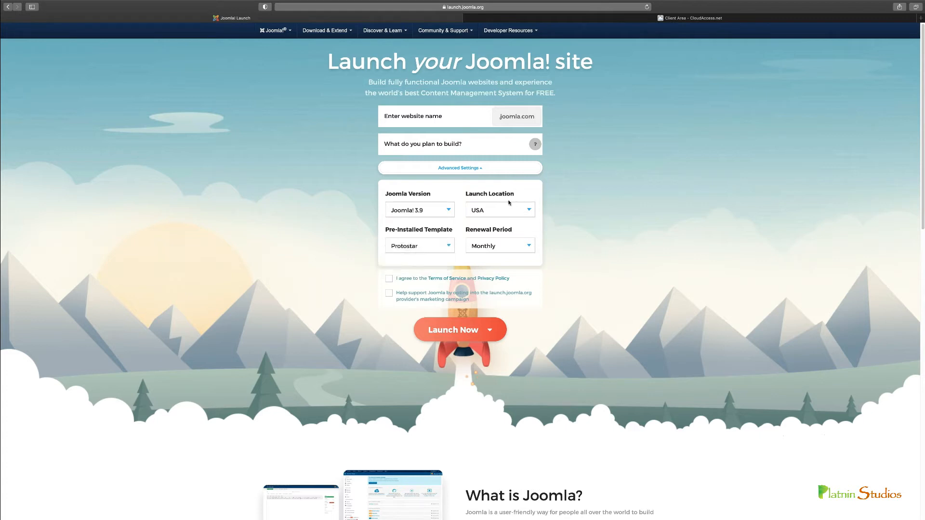
{"action": "left_click", "coordinate": [524, 245]}
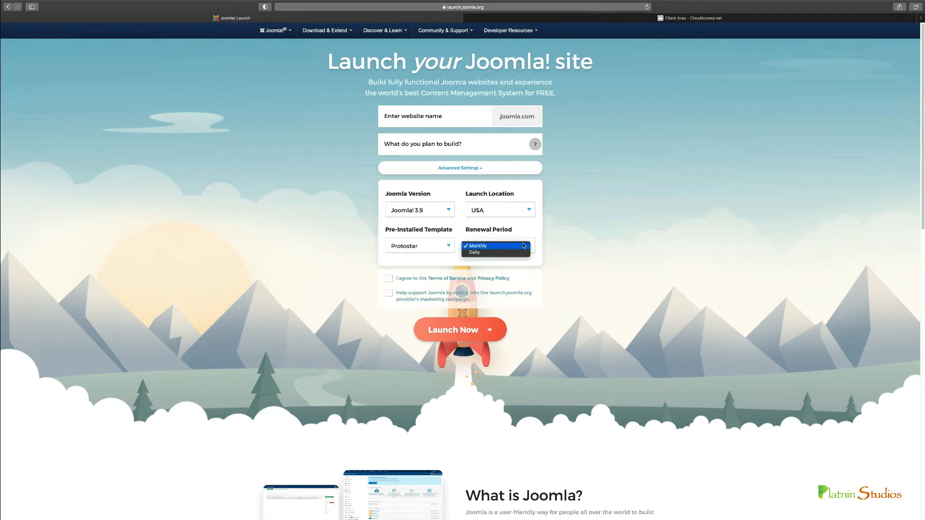
{"action": "left_click", "coordinate": [531, 229]}
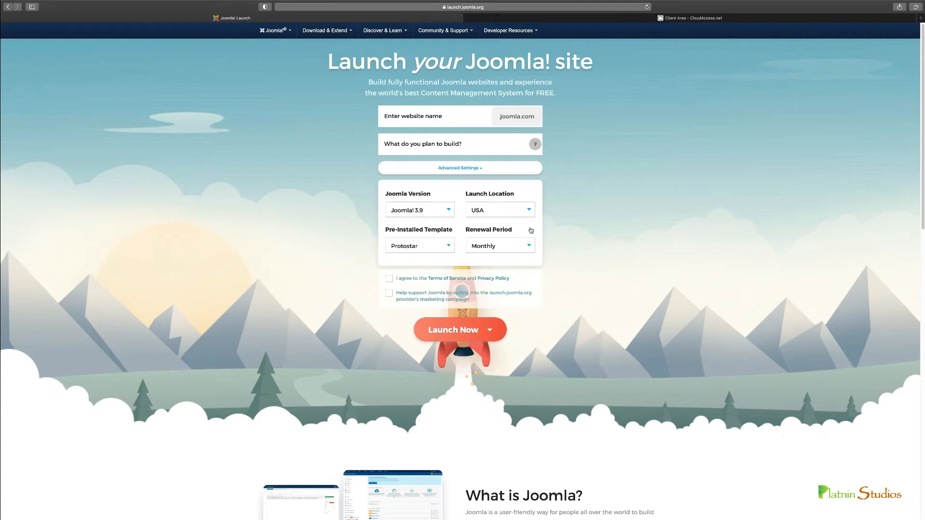
Step: Agree to the Terms of Service and Privacy Policy and display the registration options for launching the site
{"action": "left_click", "coordinate": [388, 279]}
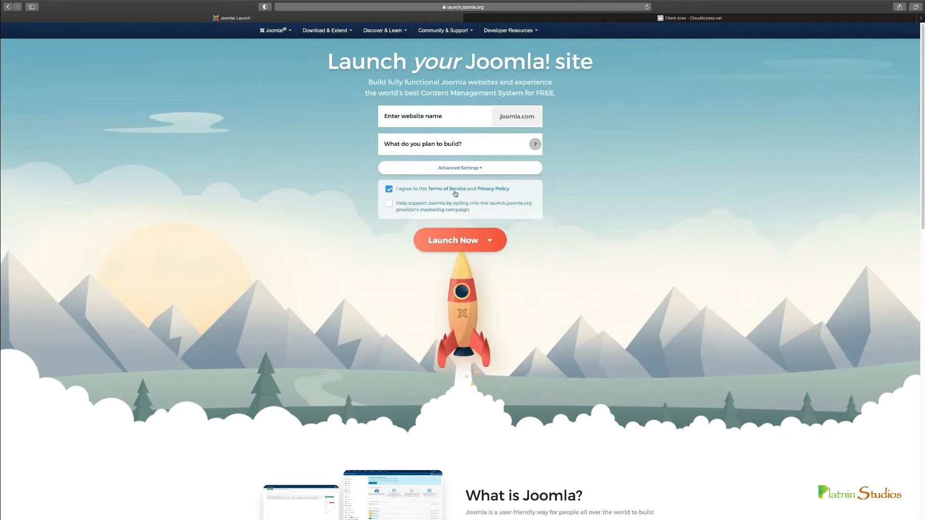
{"action": "left_click", "coordinate": [491, 244]}
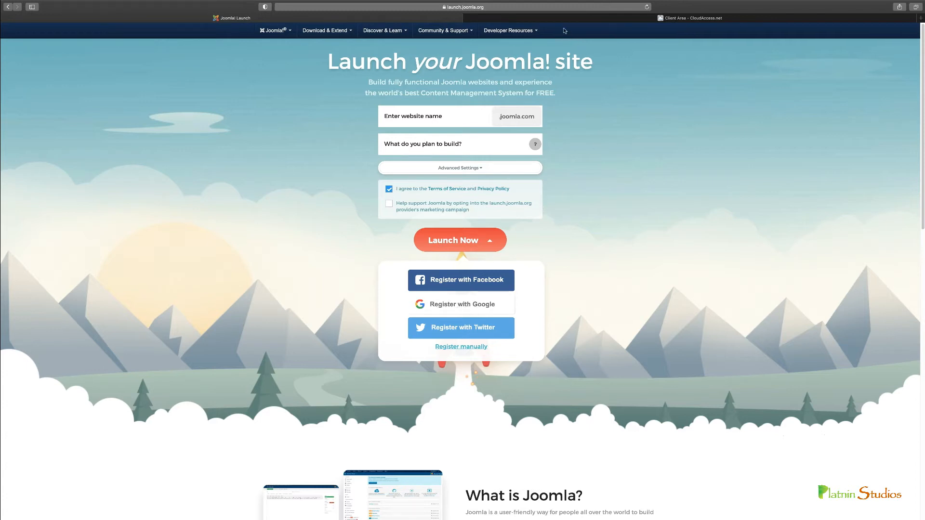
Step: Switch to the CloudAccess client area and log in to the administration of the startupee.cloudaccess.host site
{"action": "left_click", "coordinate": [689, 18]}
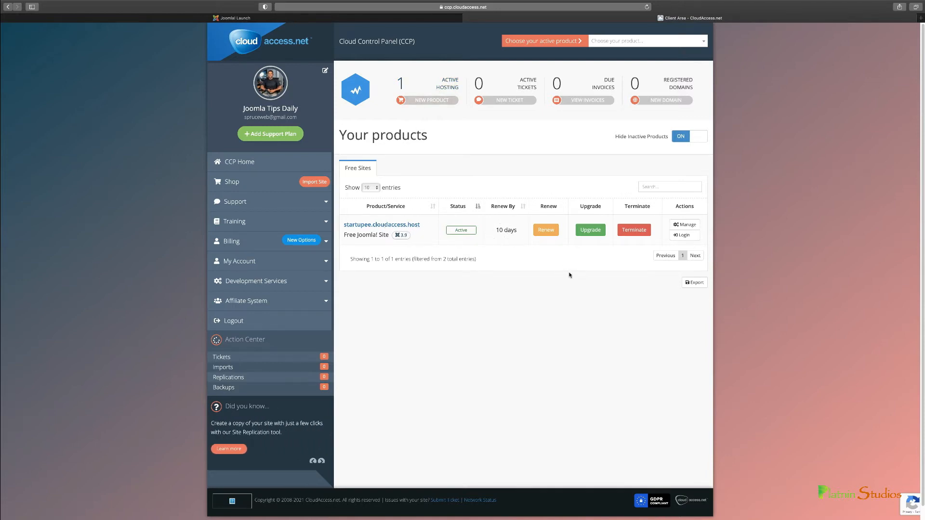
{"action": "left_click", "coordinate": [684, 235]}
{"action": "left_click", "coordinate": [475, 19]}
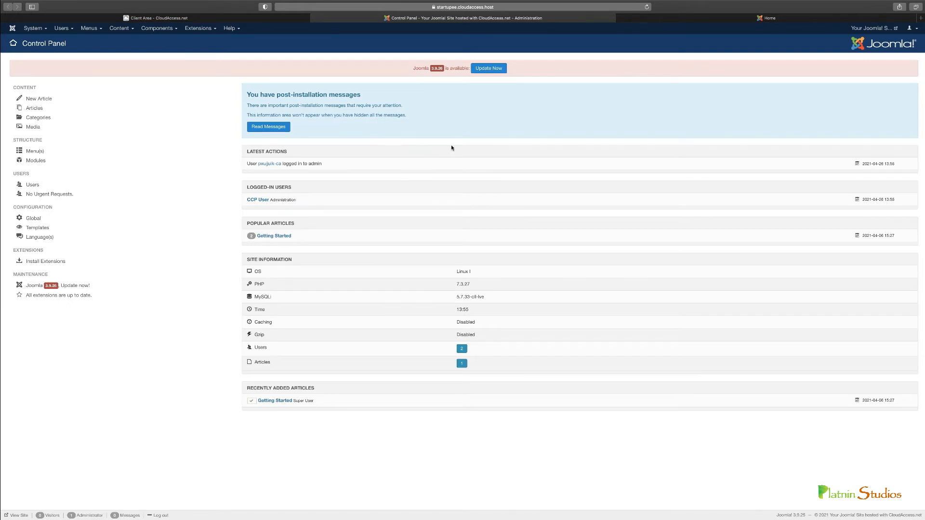
Step: Compare the CloudAccess client area with the site's public home page and return to the Joomla administration
{"action": "left_click", "coordinate": [236, 19]}
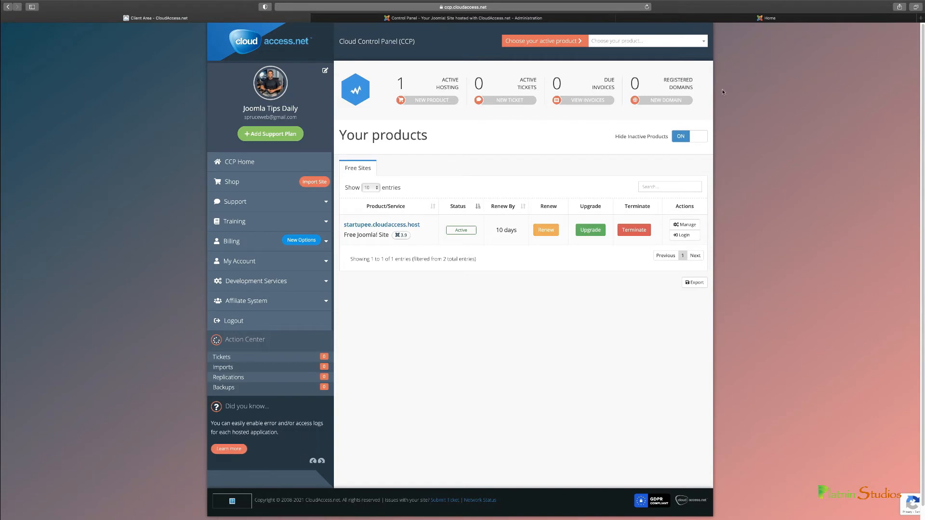
{"action": "left_click", "coordinate": [769, 18]}
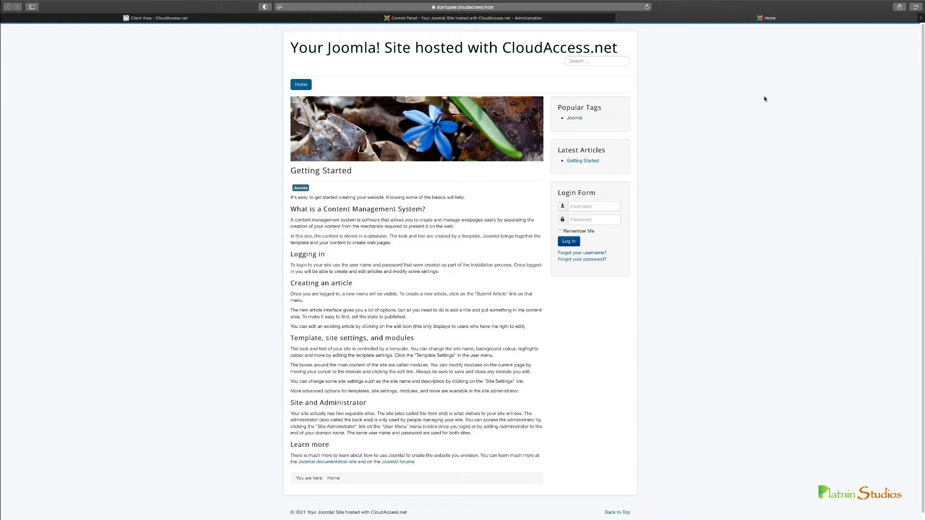
{"action": "left_click", "coordinate": [230, 19]}
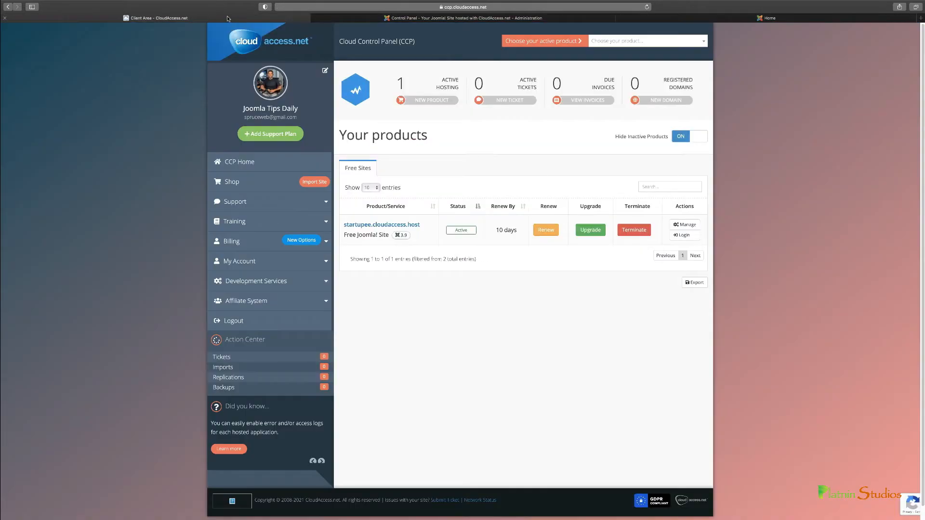
{"action": "left_click", "coordinate": [413, 18]}
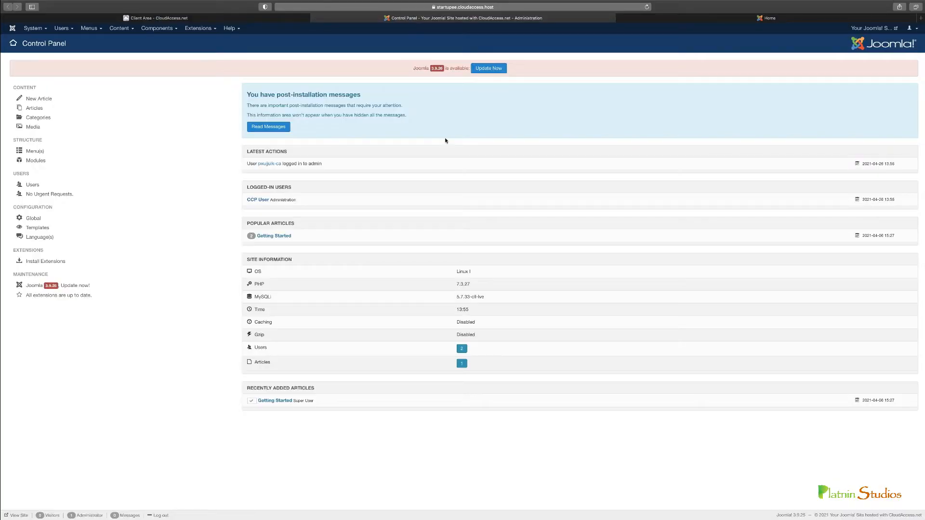
Step: Allow Joomla to always collect basic statistics and install the 3.9.26 update
{"action": "left_click", "coordinate": [494, 70]}
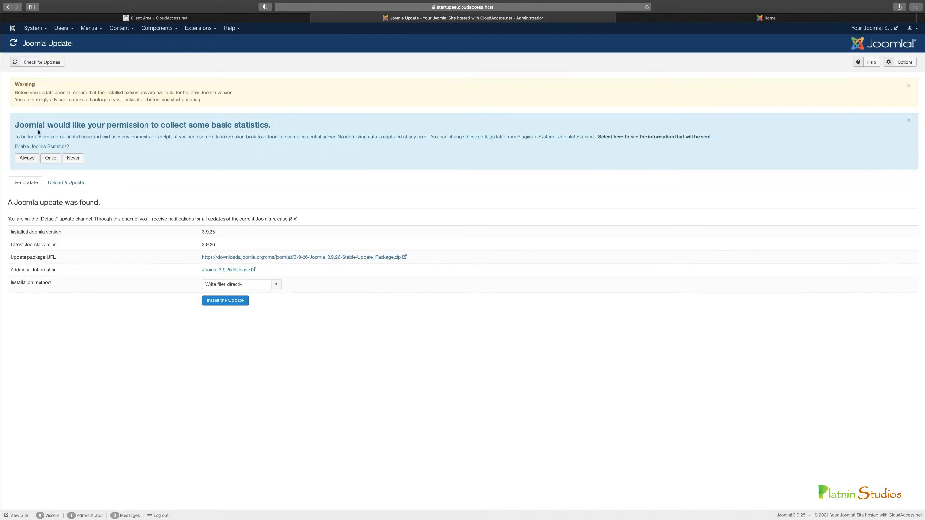
{"action": "left_click", "coordinate": [27, 158]}
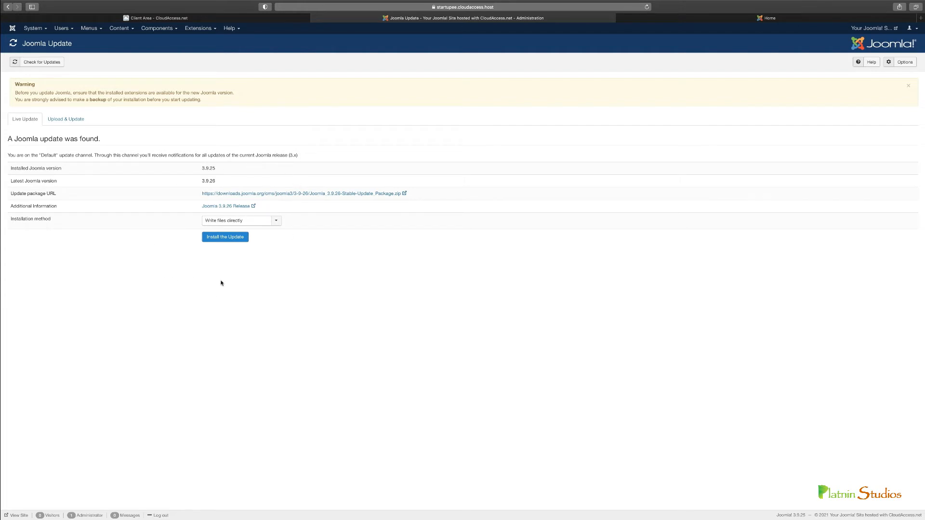
{"action": "left_click", "coordinate": [225, 238]}
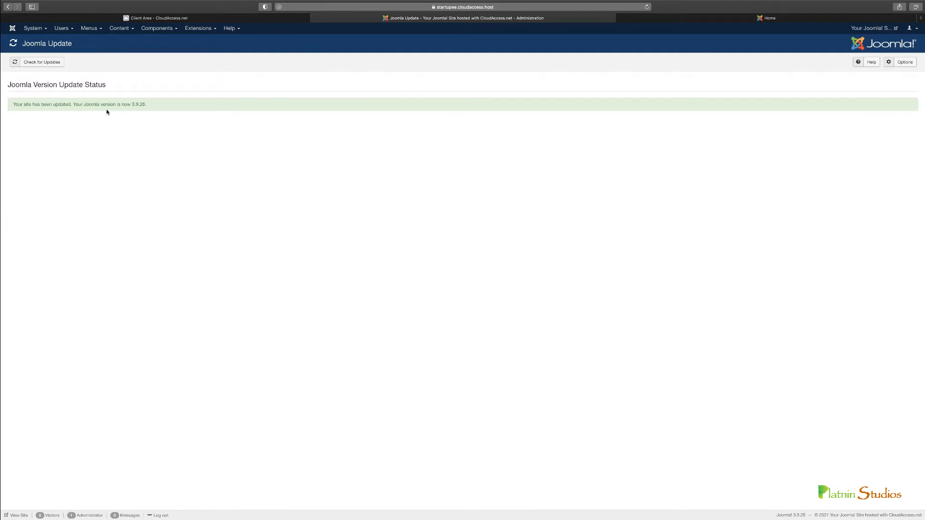
Step: Return to the administration Control Panel and look through the available administration commands
{"action": "left_click", "coordinate": [40, 30]}
{"action": "left_click", "coordinate": [44, 38]}
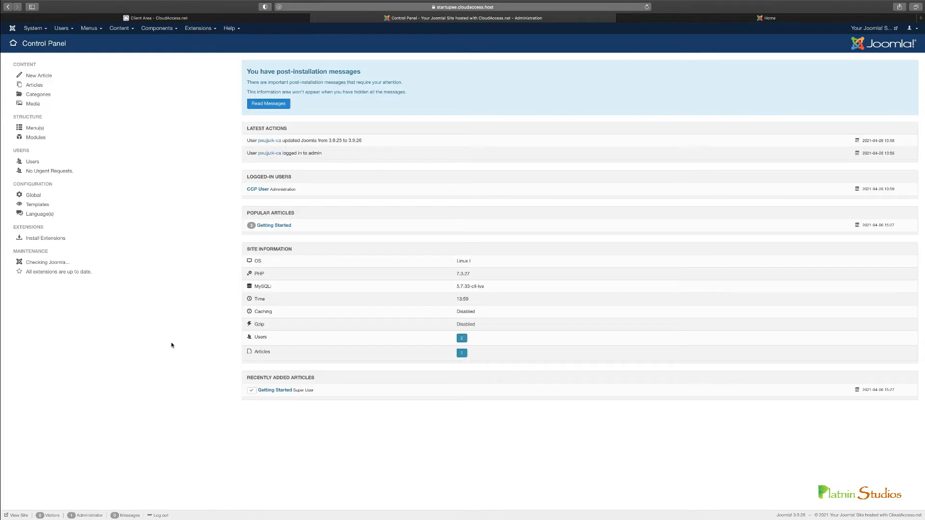
{"action": "left_click", "coordinate": [38, 30]}
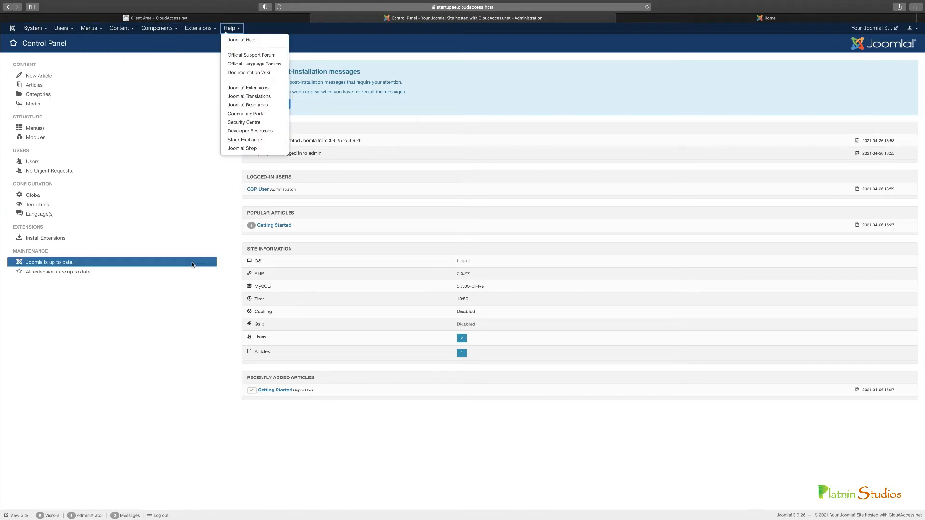
{"action": "left_click", "coordinate": [179, 287]}
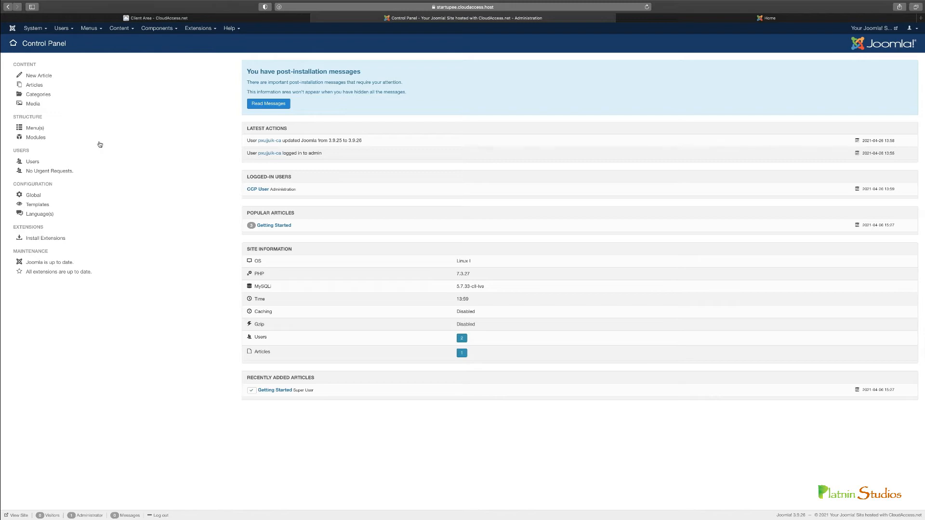
Step: Compare the site's public front end with its administration Control Panel
{"action": "left_click", "coordinate": [781, 18]}
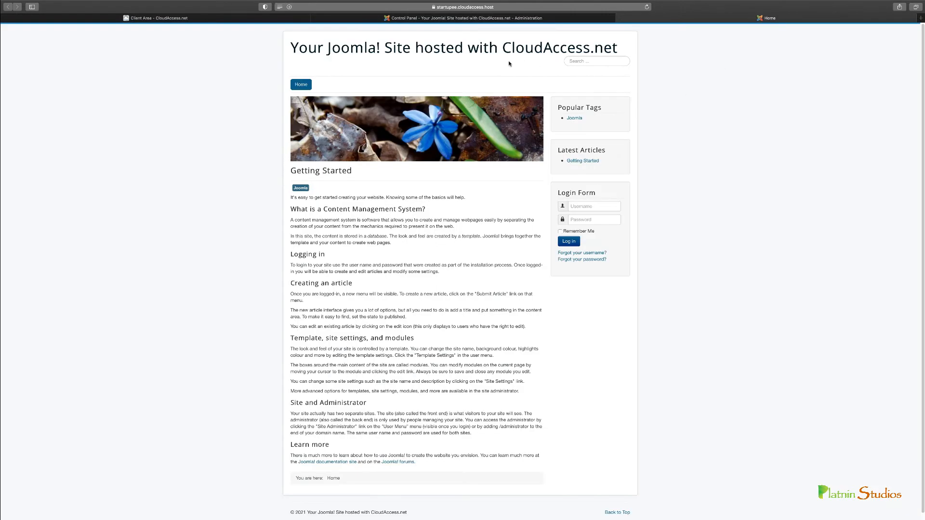
{"action": "left_click", "coordinate": [550, 19]}
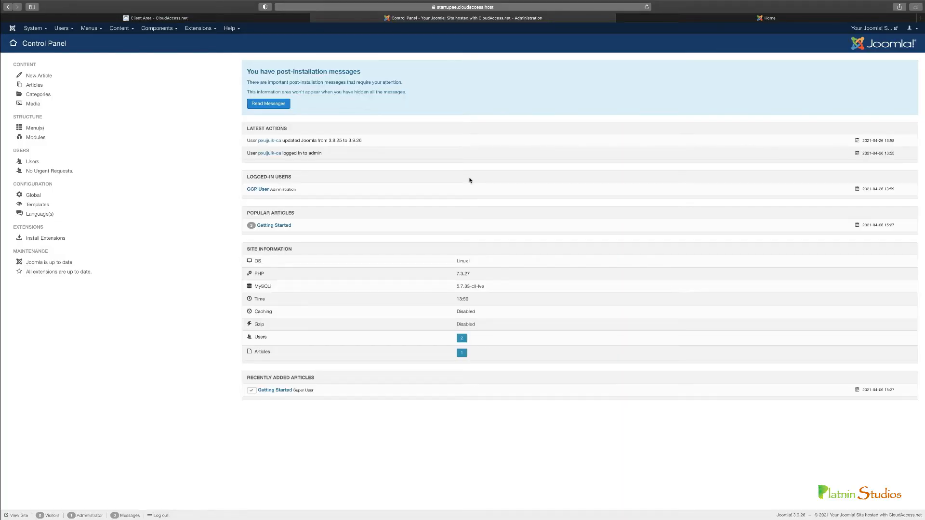
{"action": "left_click", "coordinate": [656, 20]}
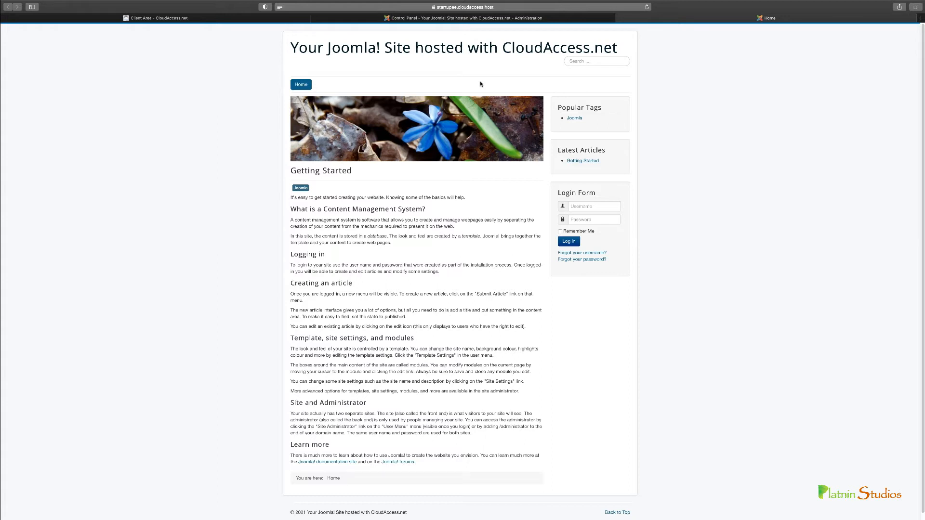
{"action": "left_click", "coordinate": [343, 20]}
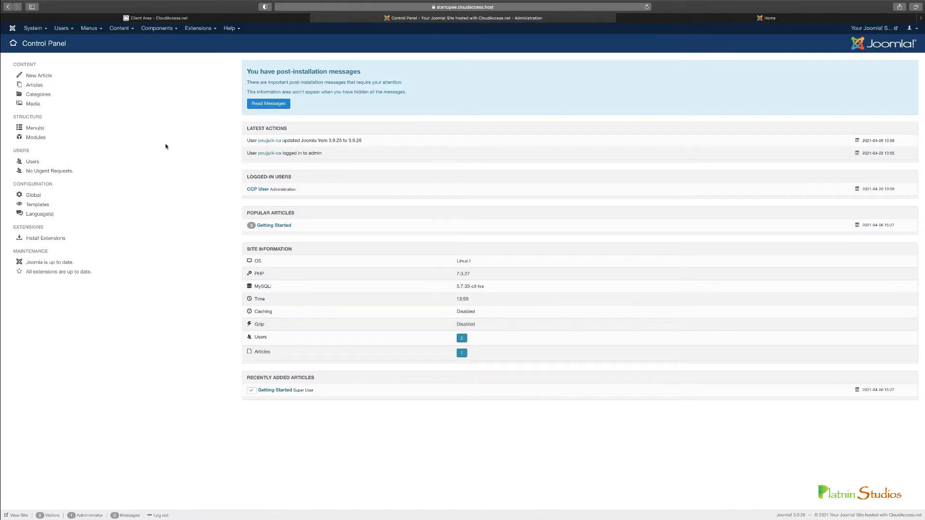
Step: Examine the system and user management commands available in the Joomla administration
{"action": "left_click", "coordinate": [40, 30]}
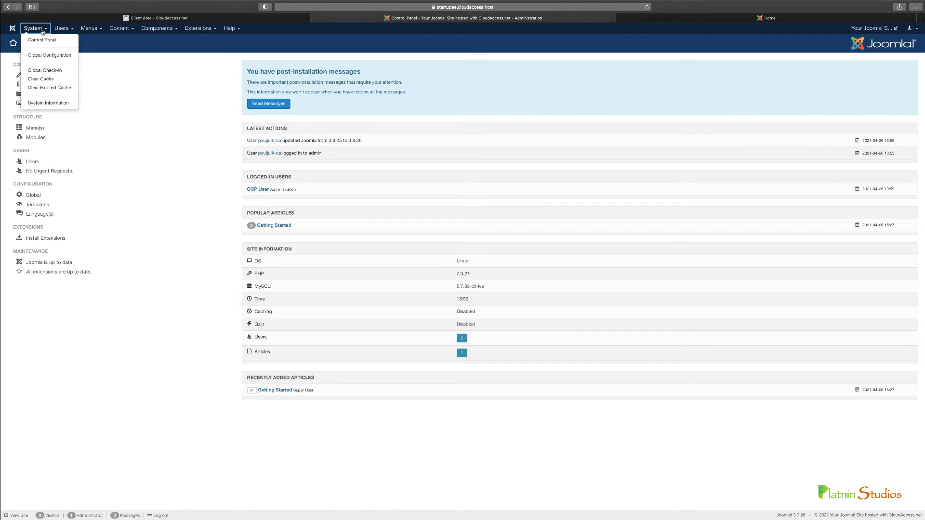
{"action": "left_click", "coordinate": [62, 28]}
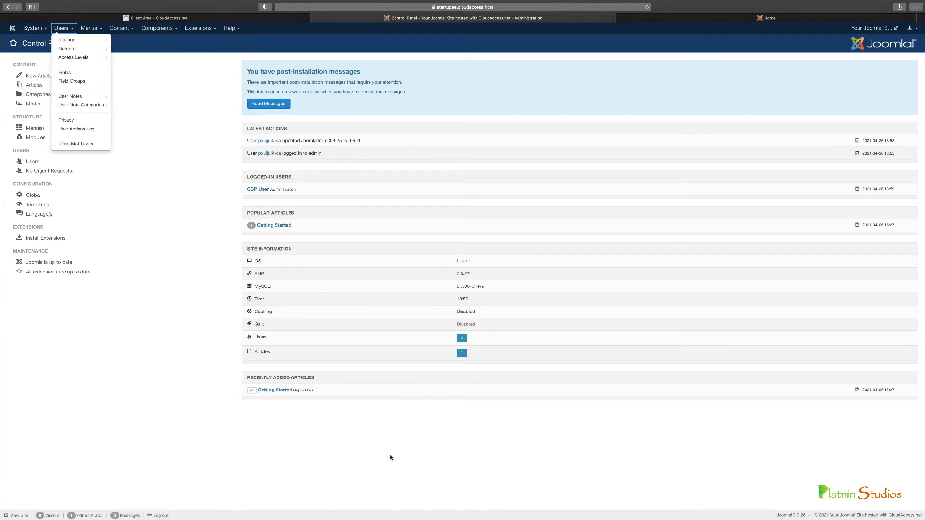
{"action": "left_click", "coordinate": [405, 434]}
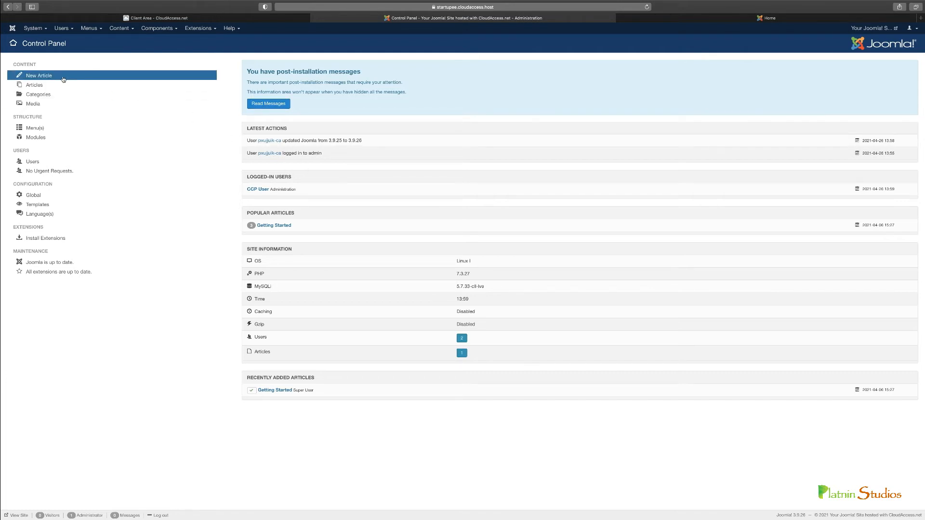
Step: Open the Global Configuration and examine the available Inline Editing and Default Editor options in the site settings
{"action": "left_click", "coordinate": [35, 28]}
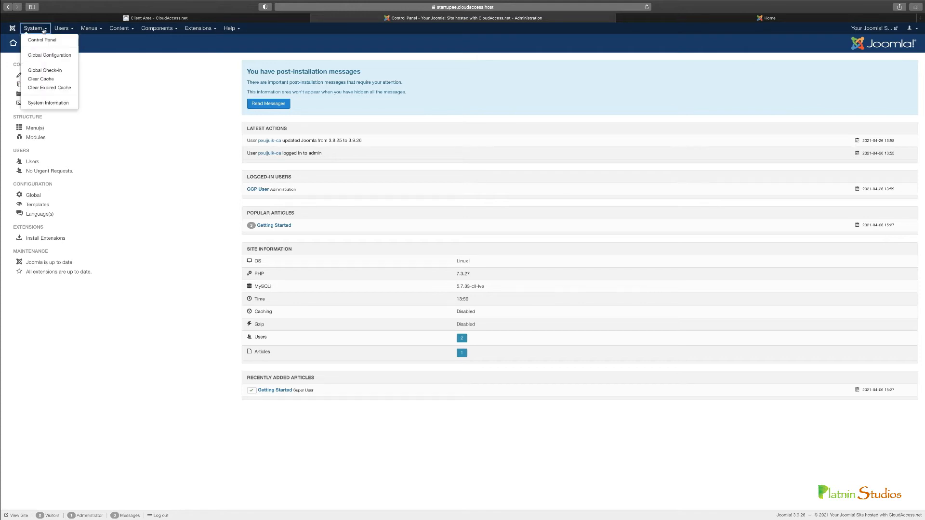
{"action": "left_click", "coordinate": [48, 55]}
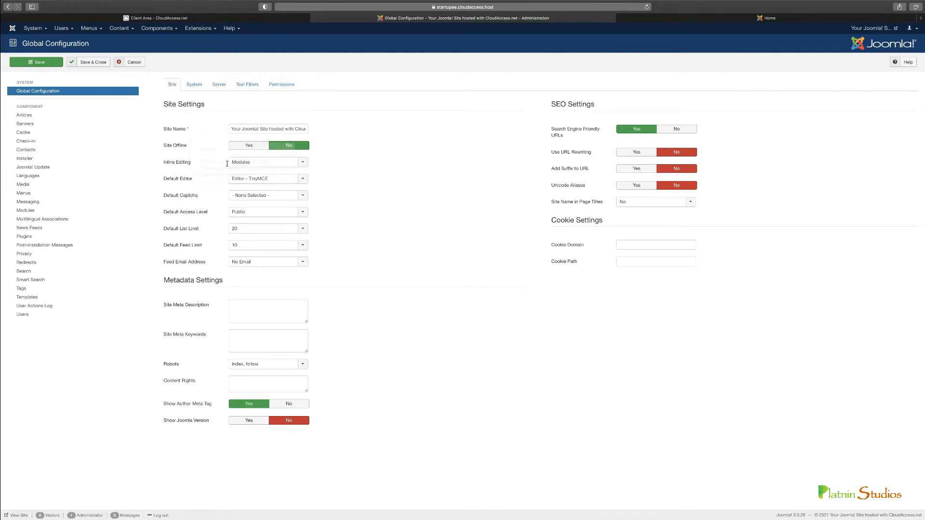
{"action": "left_click", "coordinate": [303, 162]}
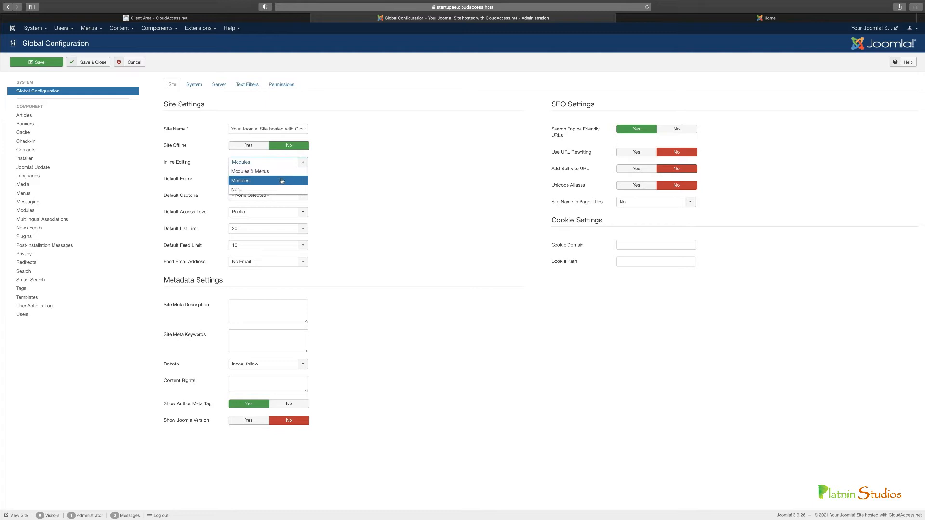
{"action": "left_click", "coordinate": [364, 187]}
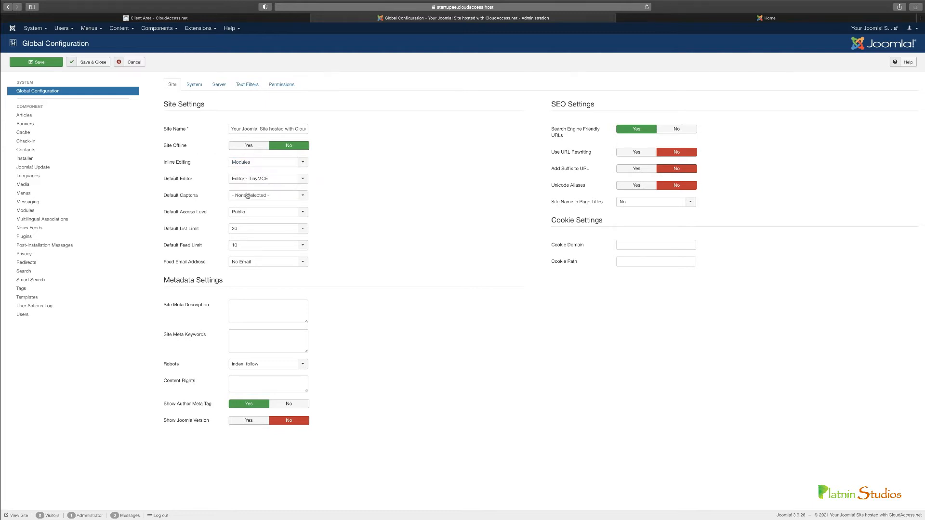
{"action": "left_click", "coordinate": [300, 180]}
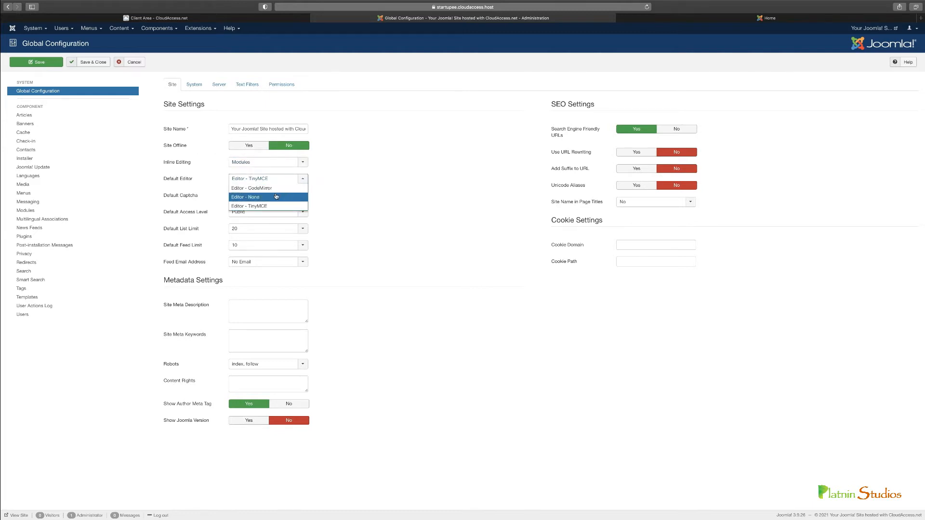
{"action": "left_click", "coordinate": [369, 200]}
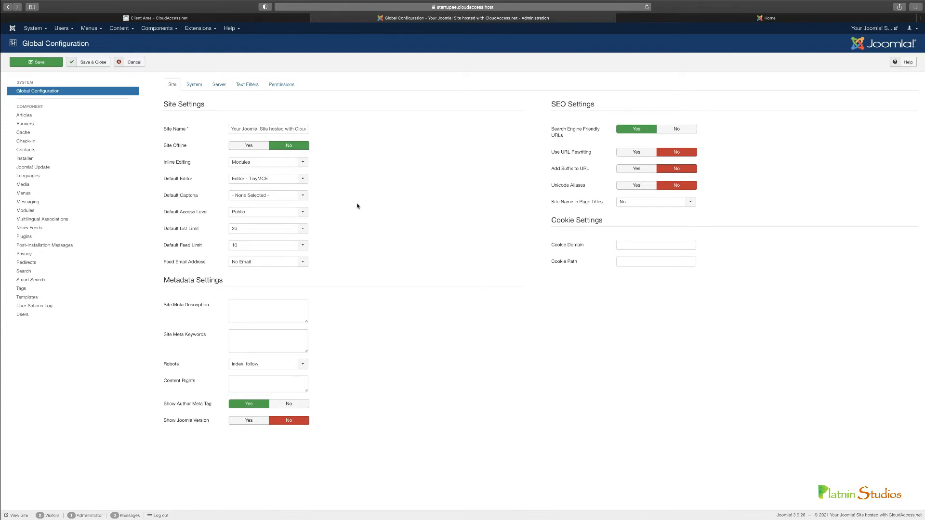
Step: Examine the Default Captcha choices and review the Default Editor options again
{"action": "left_click", "coordinate": [257, 196]}
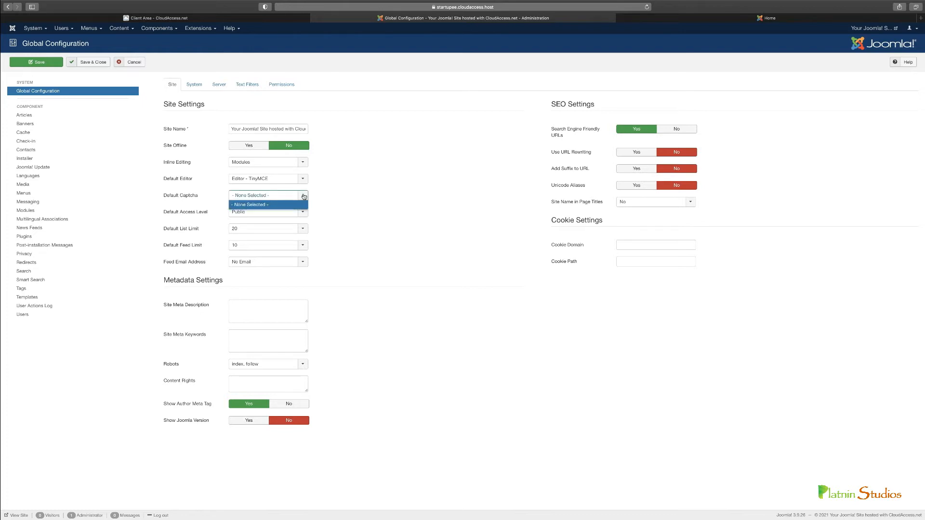
{"action": "left_click", "coordinate": [387, 164]}
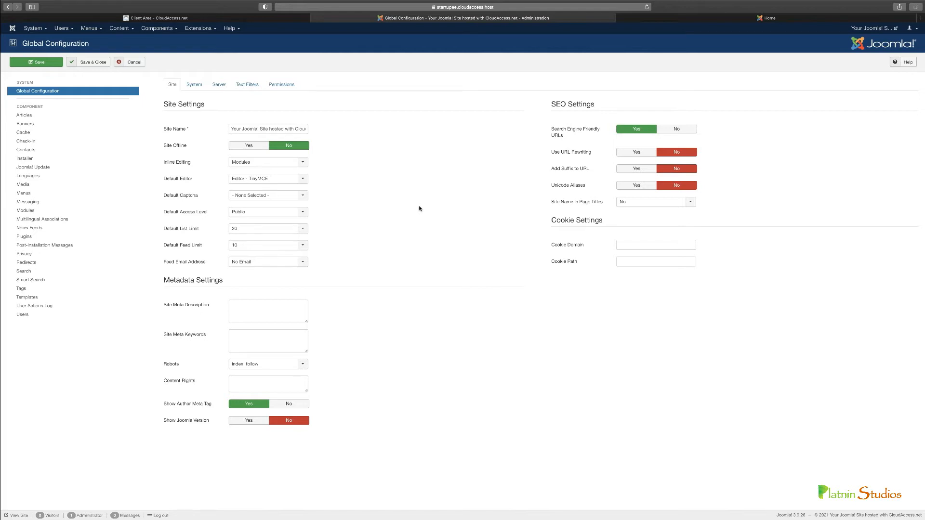
{"action": "left_click", "coordinate": [306, 181]}
{"action": "left_click", "coordinate": [327, 185]}
{"action": "left_click", "coordinate": [302, 195]}
{"action": "left_click", "coordinate": [340, 211]}
Step: Examine the options for Default Access Level, Default Feed Limit and Feed Email Address
{"action": "left_click", "coordinate": [304, 215]}
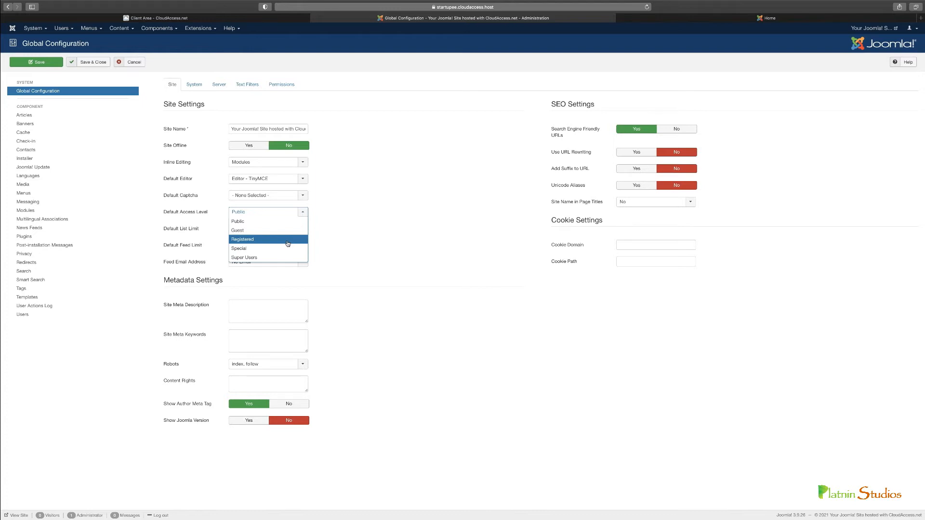
{"action": "left_click", "coordinate": [362, 247]}
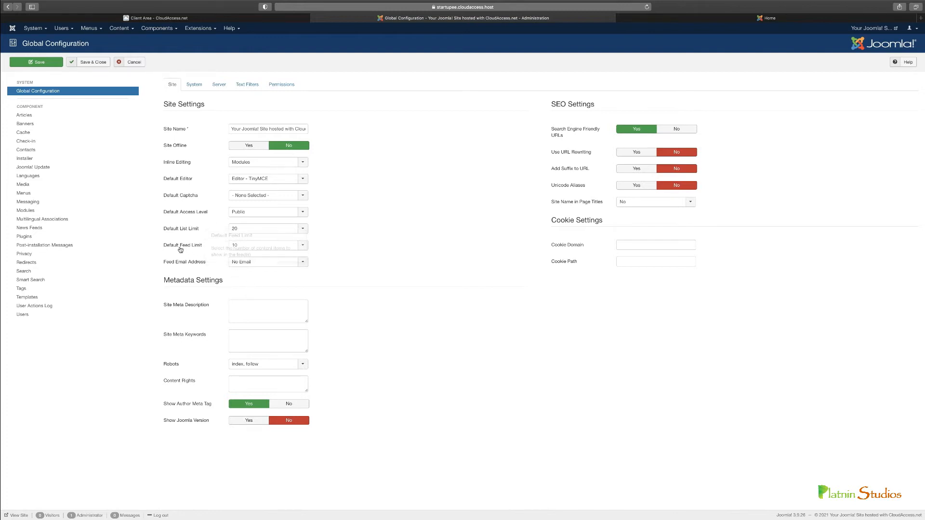
{"action": "mouse_move", "coordinate": [178, 246]}
{"action": "left_click", "coordinate": [304, 246]}
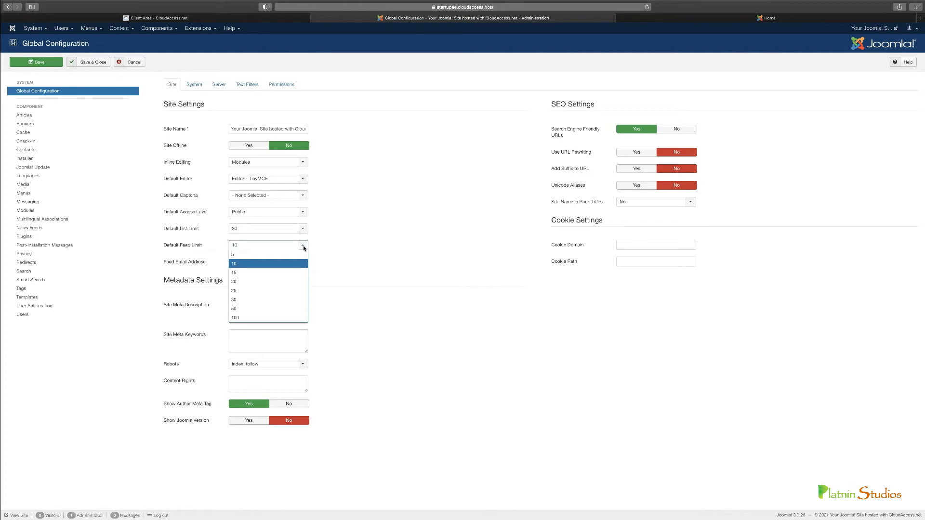
{"action": "left_click", "coordinate": [352, 271]}
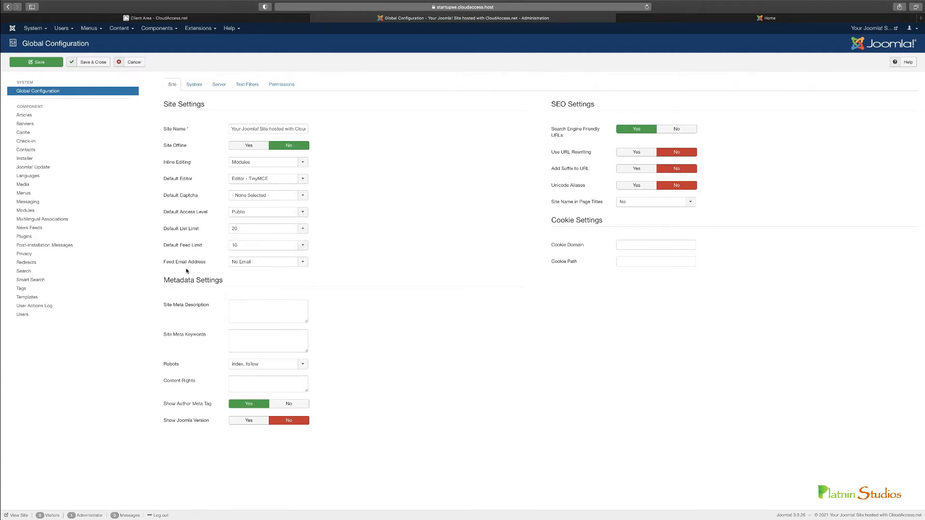
{"action": "left_click", "coordinate": [304, 263]}
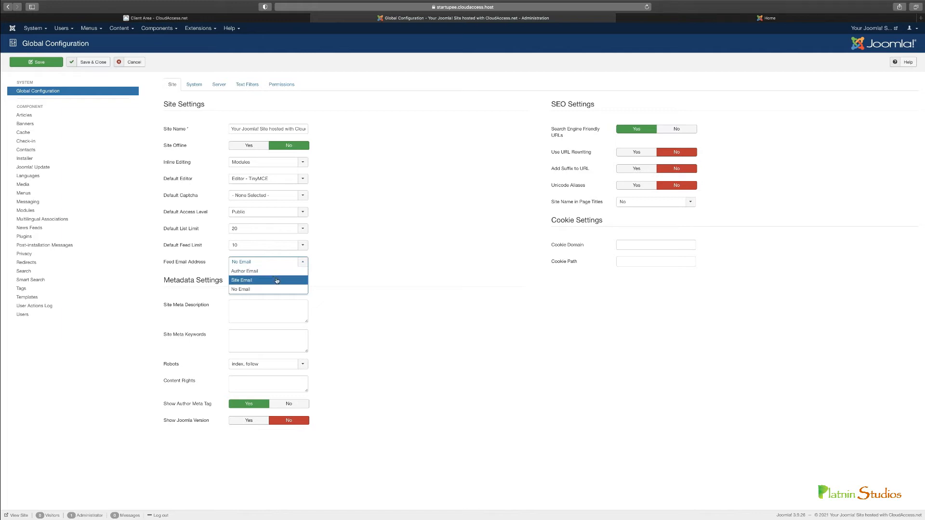
{"action": "left_click", "coordinate": [377, 292]}
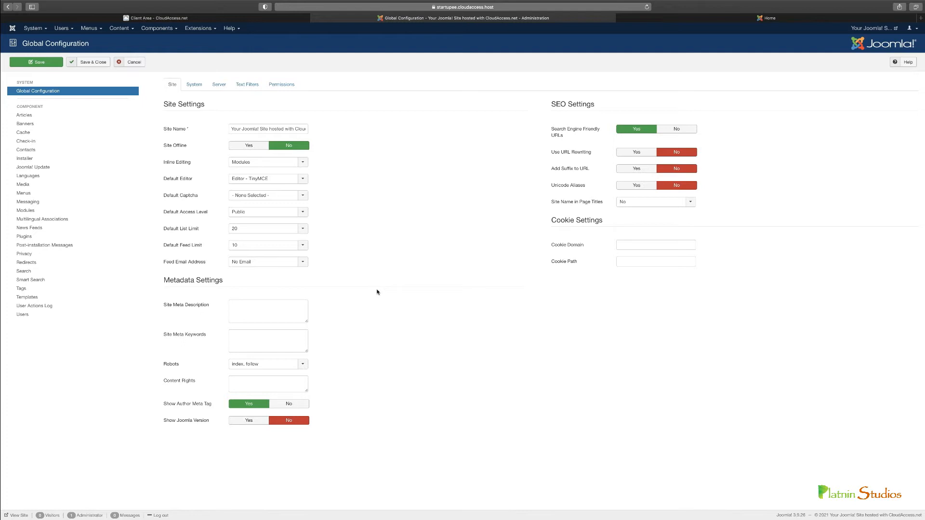
Step: Review the metadata settings, examining the site meta description, the Robots indexing options and the Content Rights field
{"action": "left_click", "coordinate": [262, 318]}
{"action": "left_click", "coordinate": [304, 368]}
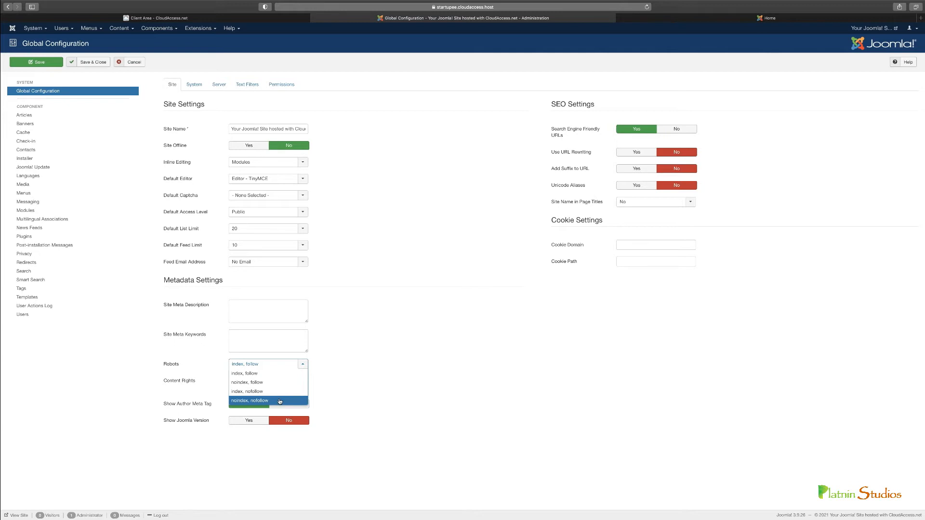
{"action": "left_click", "coordinate": [382, 385]}
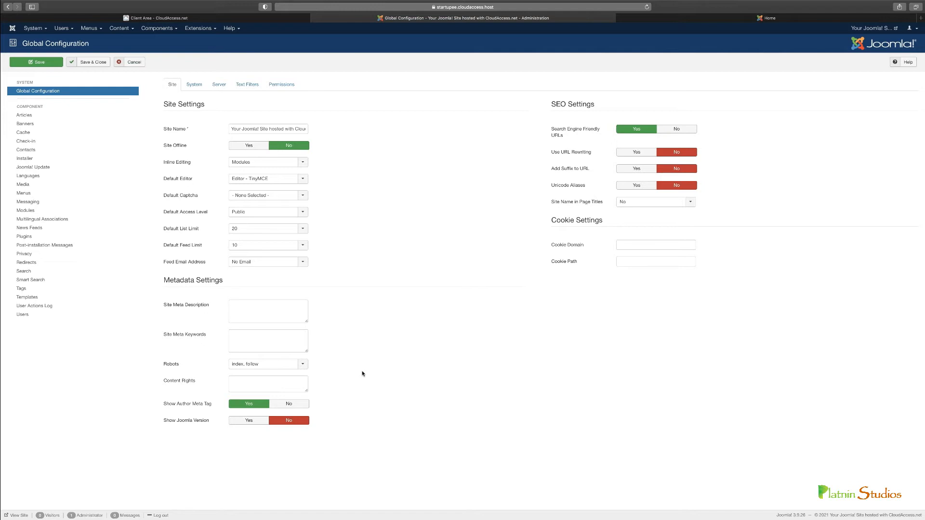
{"action": "left_click", "coordinate": [302, 364]}
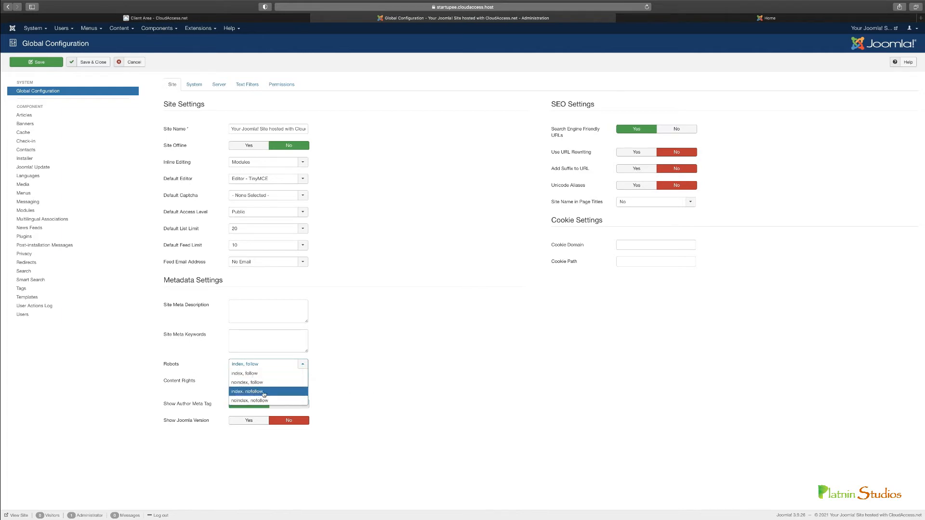
{"action": "left_click", "coordinate": [433, 384]}
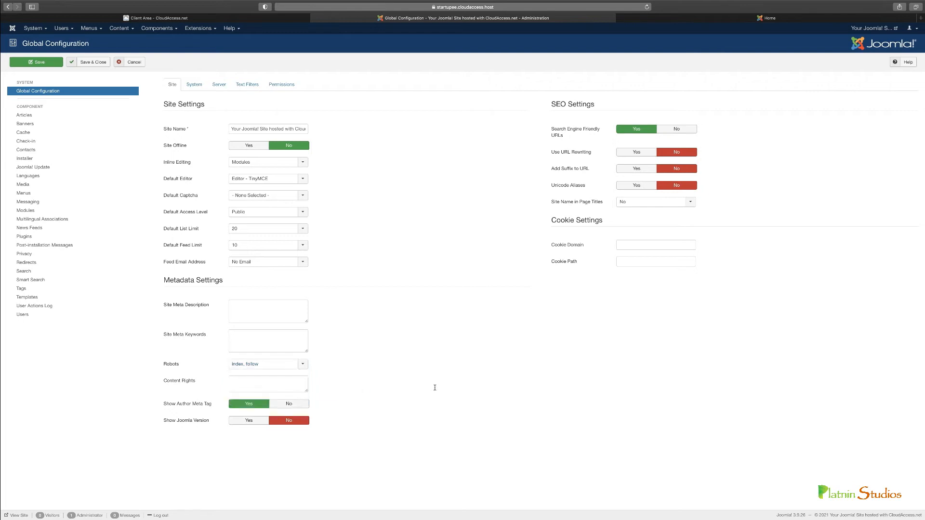
{"action": "mouse_move", "coordinate": [158, 381]}
{"action": "left_click", "coordinate": [278, 385]}
Step: Read about search engine friendly URLs and check the site address on the public front end before returning to Global Configuration
{"action": "mouse_move", "coordinate": [562, 135]}
{"action": "left_click", "coordinate": [716, 19]}
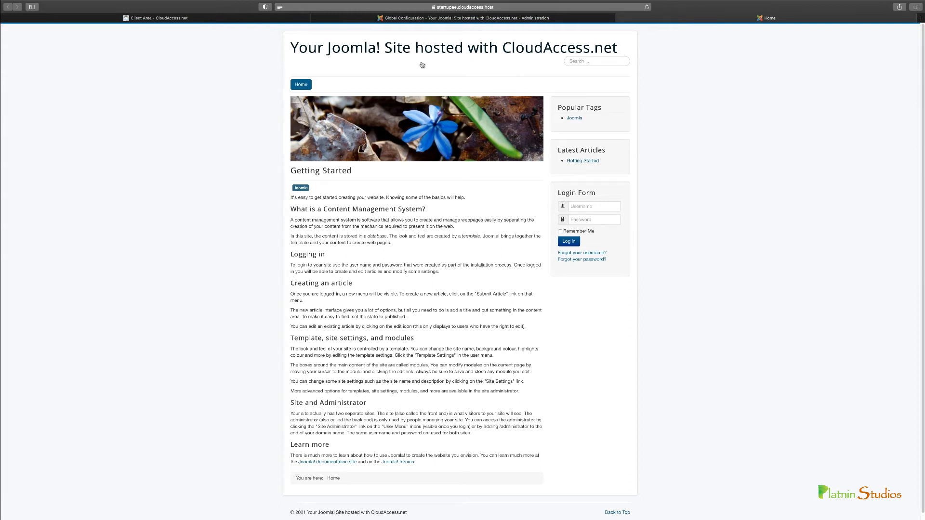
{"action": "left_click", "coordinate": [508, 9]}
{"action": "left_click", "coordinate": [737, 109]}
{"action": "left_click", "coordinate": [514, 19]}
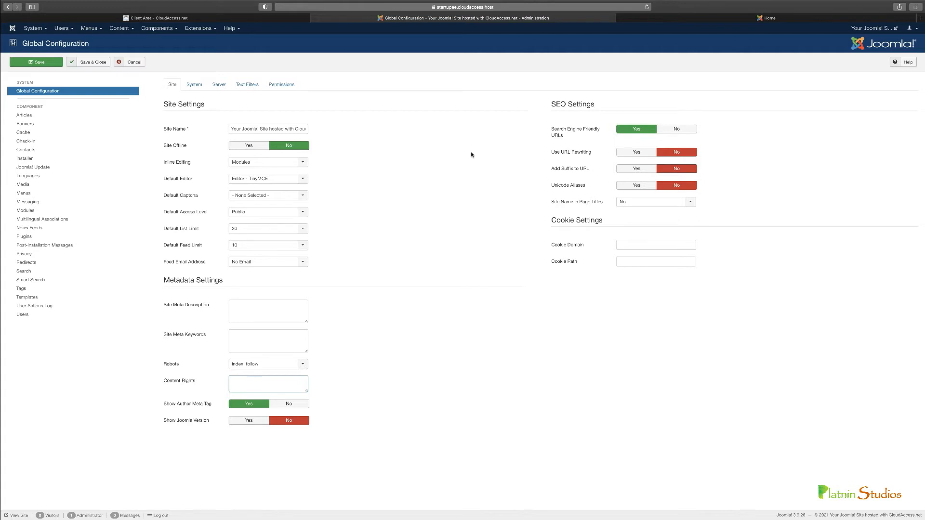
Step: Try enabling URL rewriting in the SEO settings and switch it back to No
{"action": "left_click", "coordinate": [632, 155]}
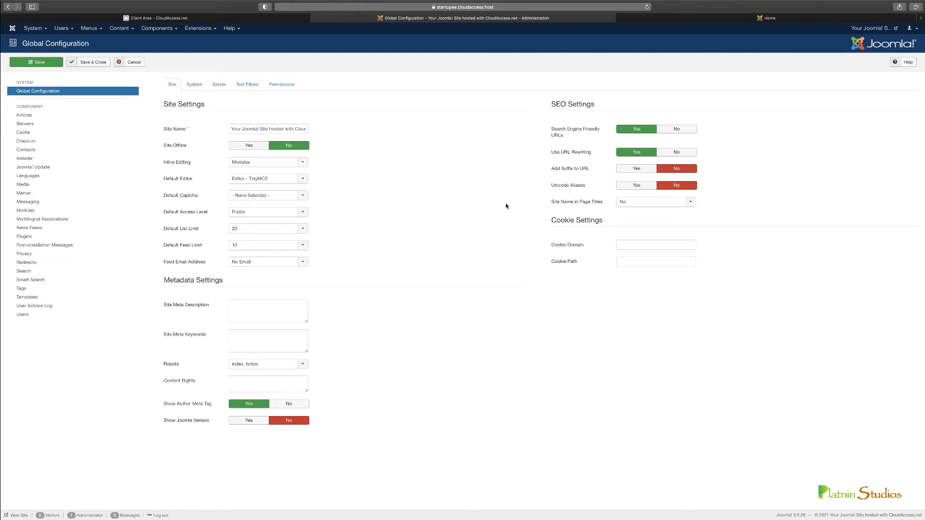
{"action": "left_click", "coordinate": [676, 152]}
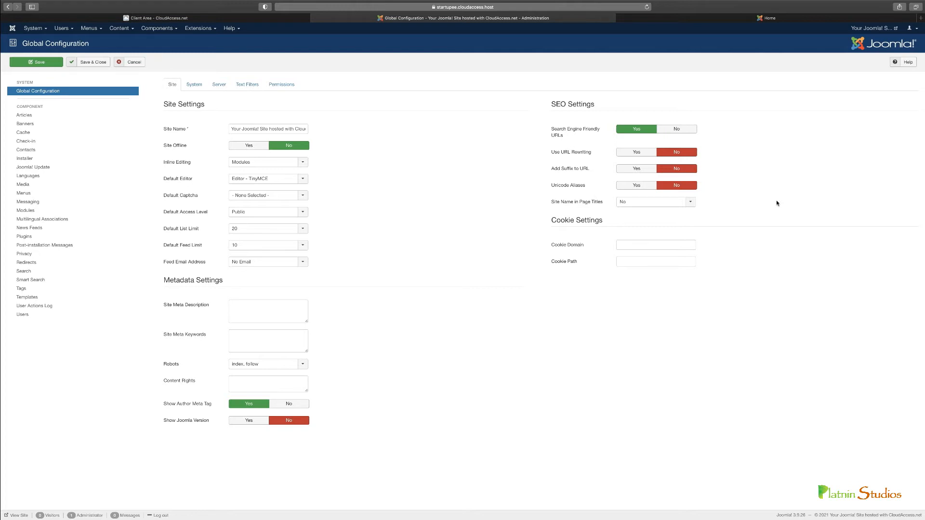
Step: Check the Getting Started article link on the public front end and read the explanation of URL rewriting in Global Configuration
{"action": "left_click", "coordinate": [703, 19]}
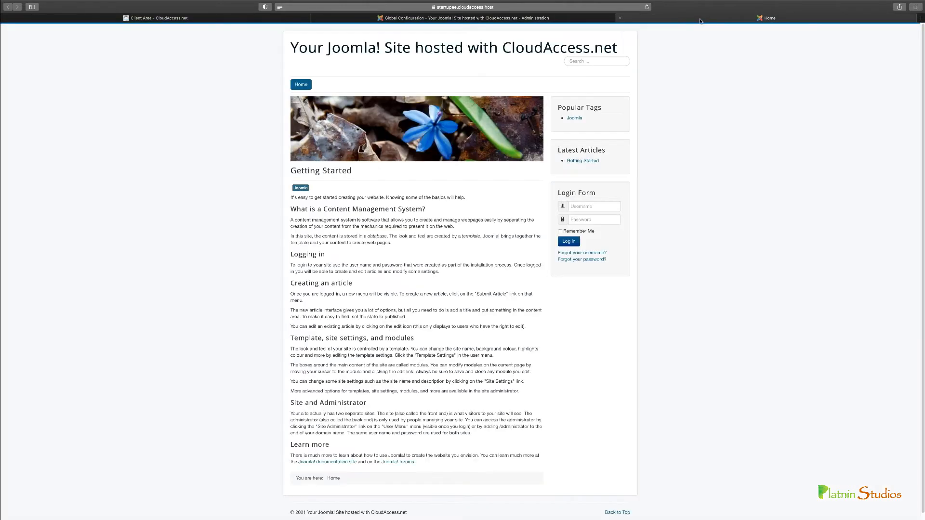
{"action": "left_click", "coordinate": [584, 162]}
{"action": "left_click", "coordinate": [529, 19]}
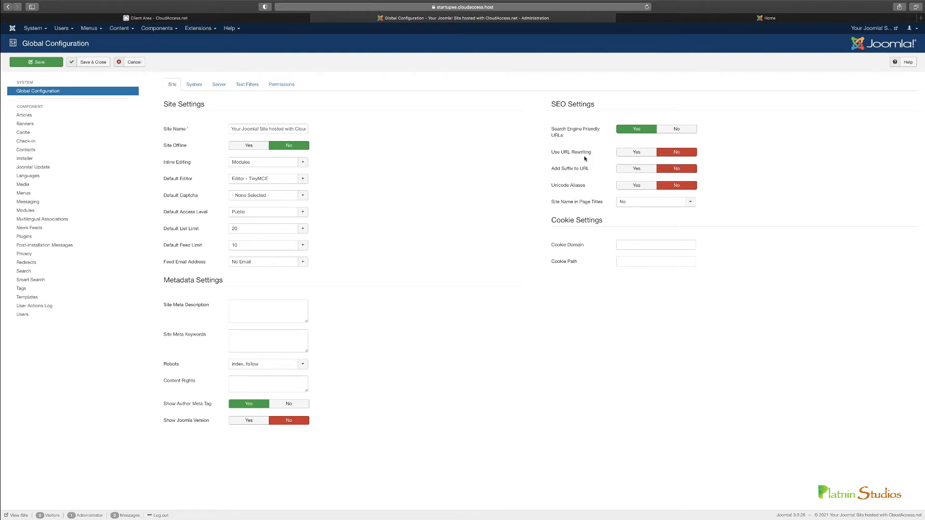
{"action": "mouse_move", "coordinate": [567, 154]}
Step: Examine the placement options for Site Name in Page Titles
{"action": "left_click", "coordinate": [691, 203]}
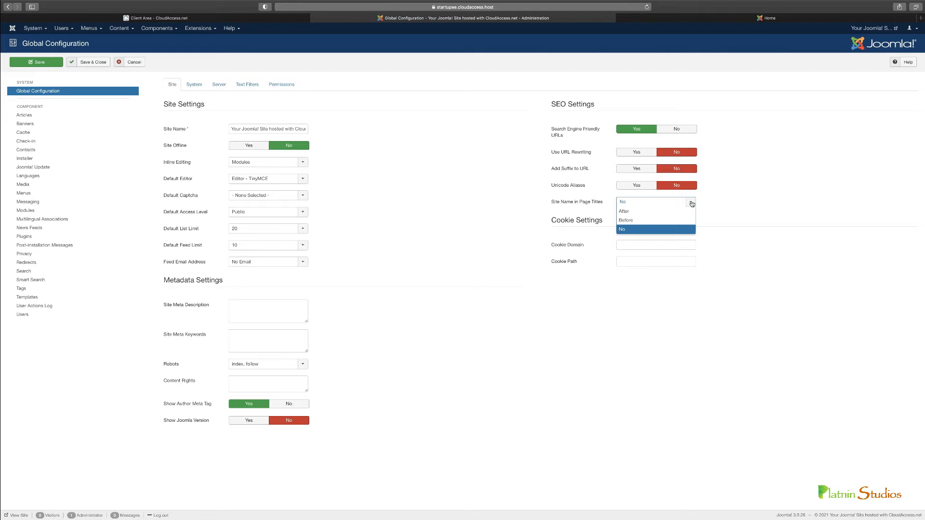
{"action": "left_click", "coordinate": [691, 203]}
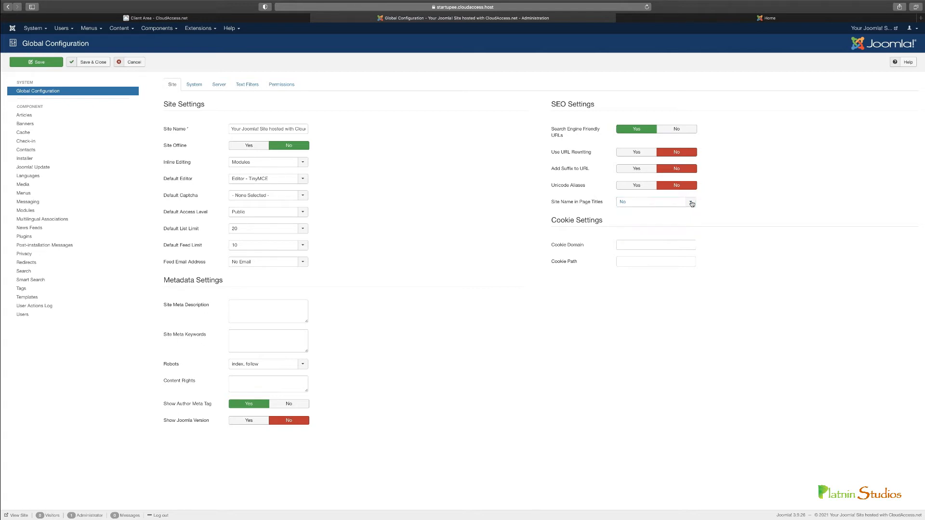
{"action": "left_click", "coordinate": [692, 204]}
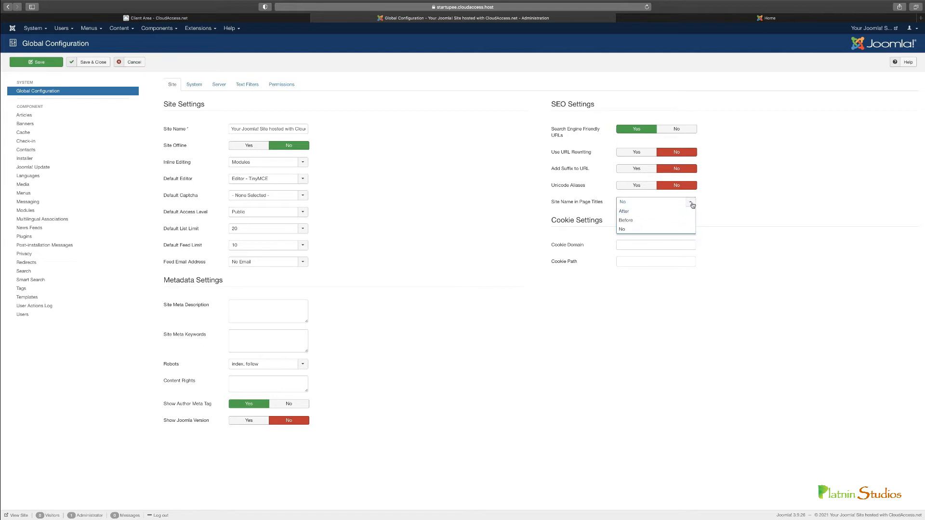
{"action": "left_click", "coordinate": [715, 216]}
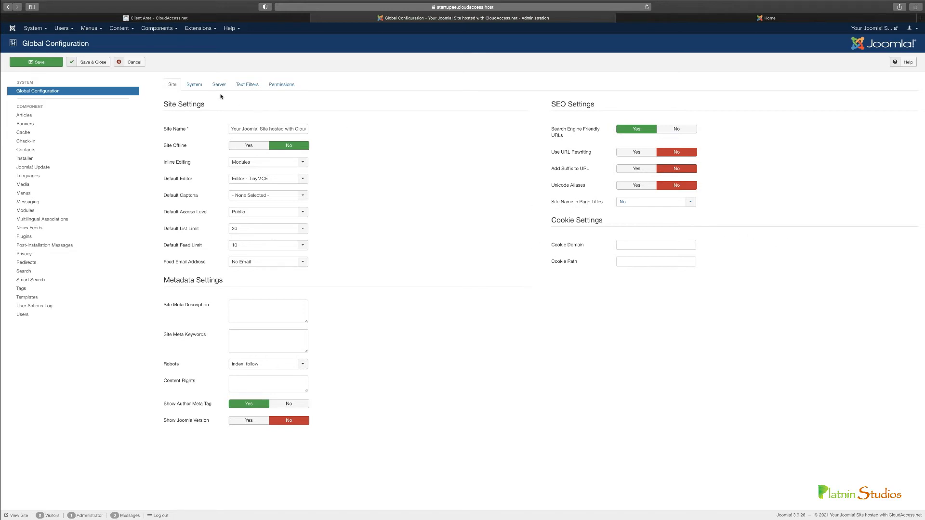
Step: Show the system settings in Global Configuration and inspect the full path to the log folder
{"action": "left_click", "coordinate": [194, 86]}
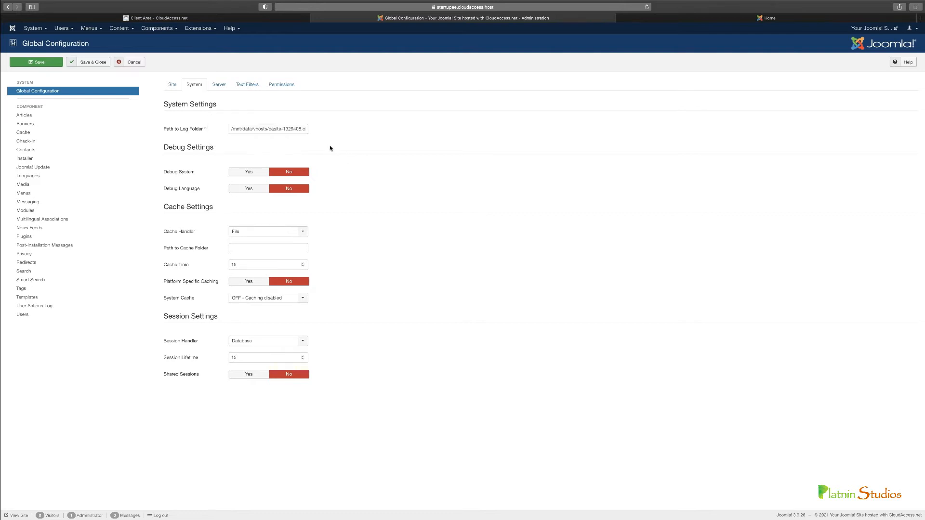
{"action": "left_click_drag", "start_coordinate": [274, 129], "coordinate": [330, 136]}
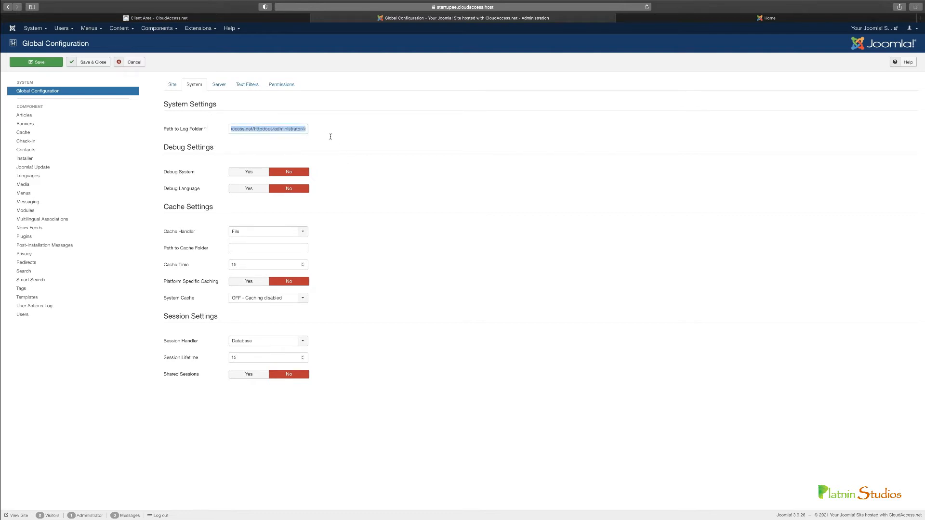
{"action": "left_click", "coordinate": [271, 128]}
{"action": "key", "text": "BackSpace"}
{"action": "type", "text": "a"}
{"action": "left_click_drag", "start_coordinate": [274, 129], "coordinate": [328, 137]}
{"action": "left_click", "coordinate": [285, 129]}
Step: Examine the Cache Handler, the cache folder path and the Cache Time value in the cache settings
{"action": "left_click", "coordinate": [294, 234]}
{"action": "left_click", "coordinate": [370, 251]}
{"action": "left_click_drag", "start_coordinate": [237, 264], "coordinate": [232, 265]}
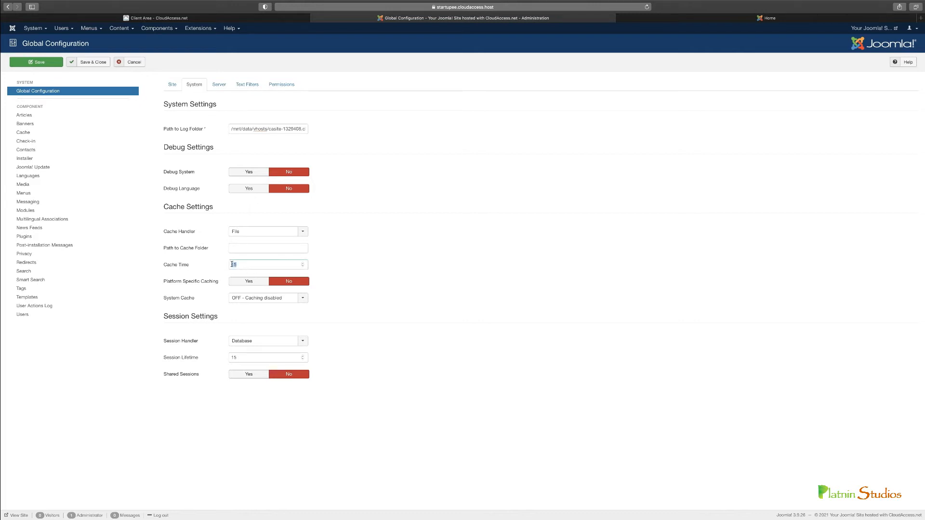
{"action": "left_click", "coordinate": [352, 271]}
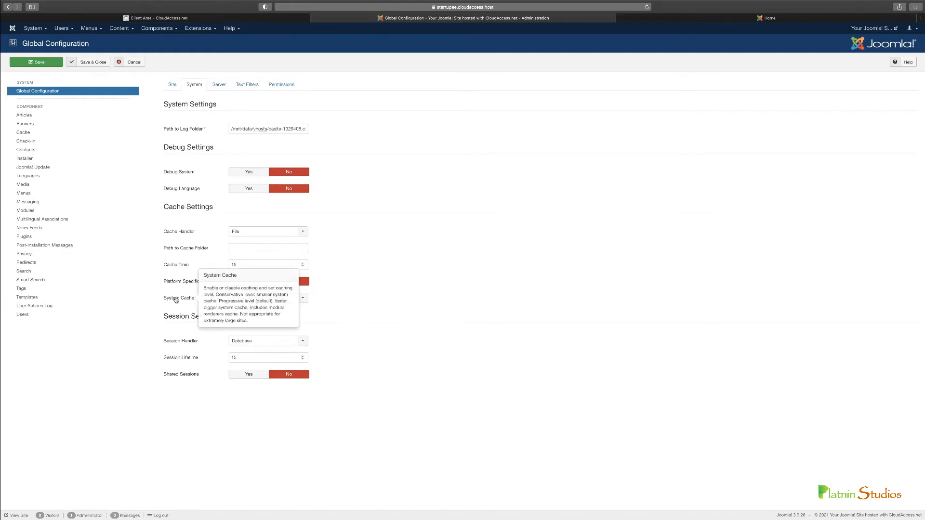
Step: Read the System Cache explanation and examine the available options for System Cache and Session Handler
{"action": "mouse_move", "coordinate": [198, 284]}
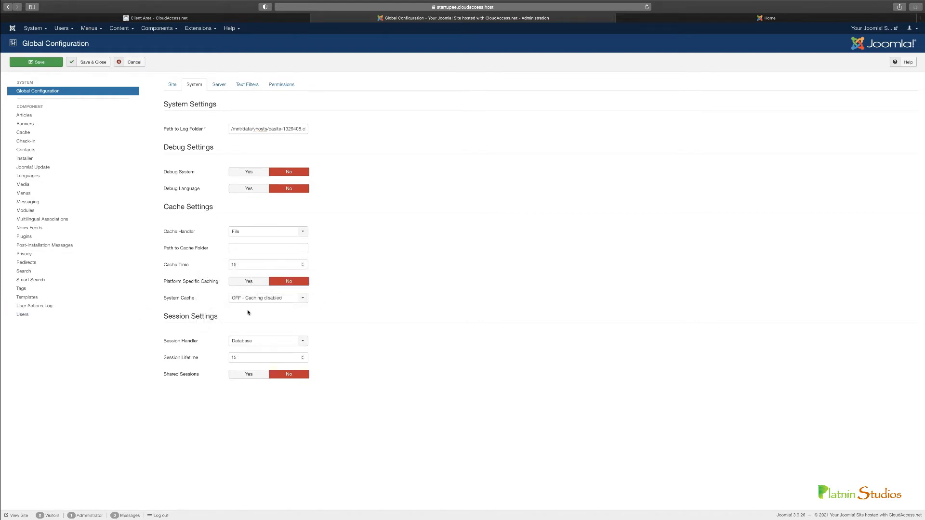
{"action": "mouse_move", "coordinate": [192, 300]}
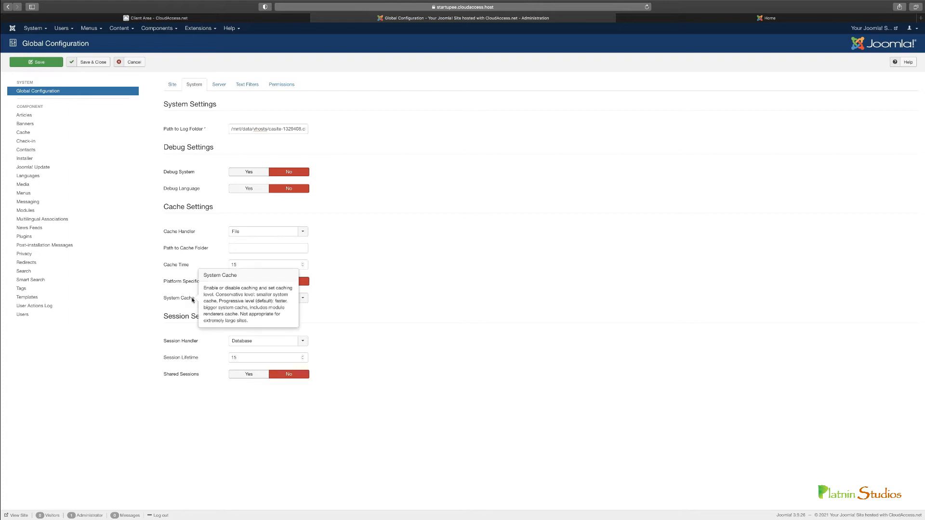
{"action": "left_click", "coordinate": [303, 298]}
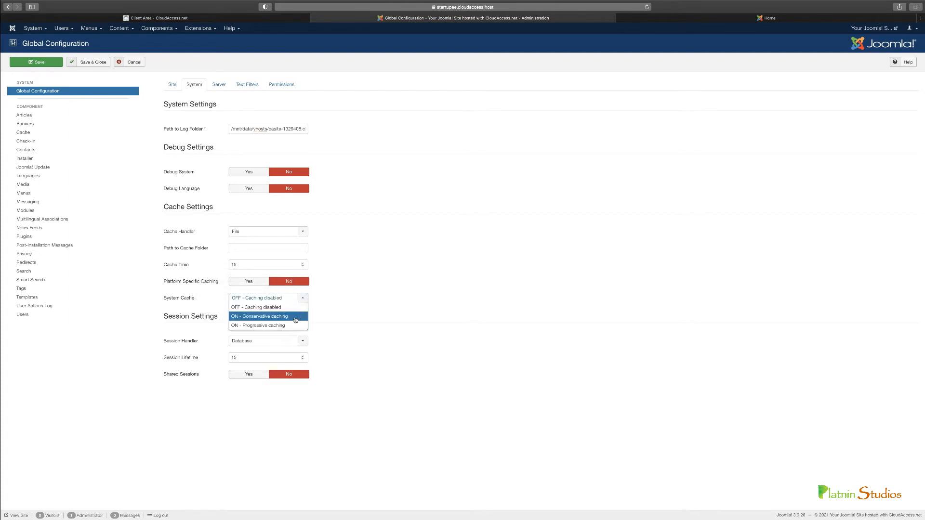
{"action": "left_click", "coordinate": [381, 315]}
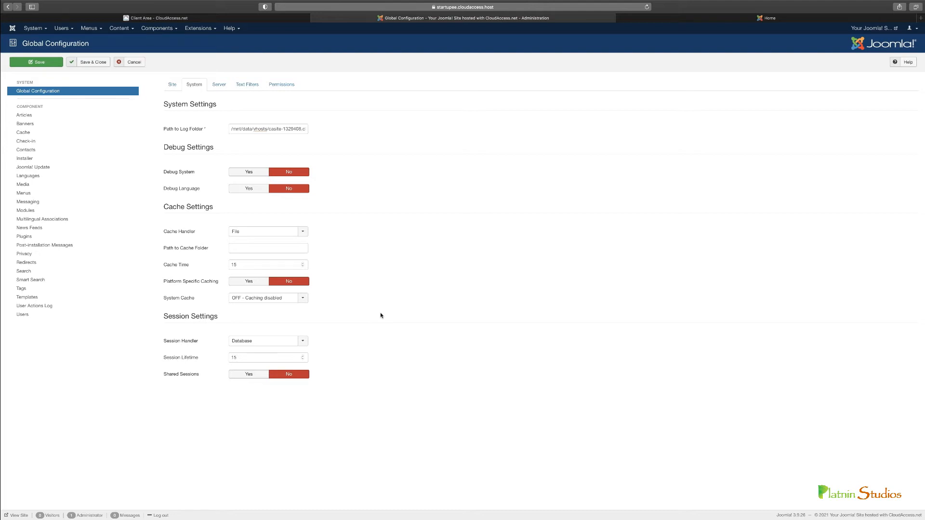
{"action": "left_click", "coordinate": [304, 300]}
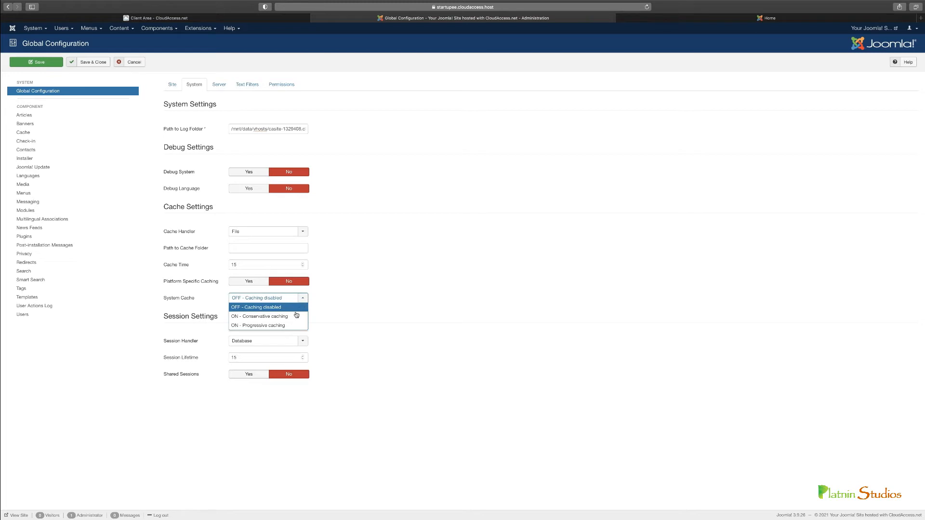
{"action": "left_click", "coordinate": [363, 313]}
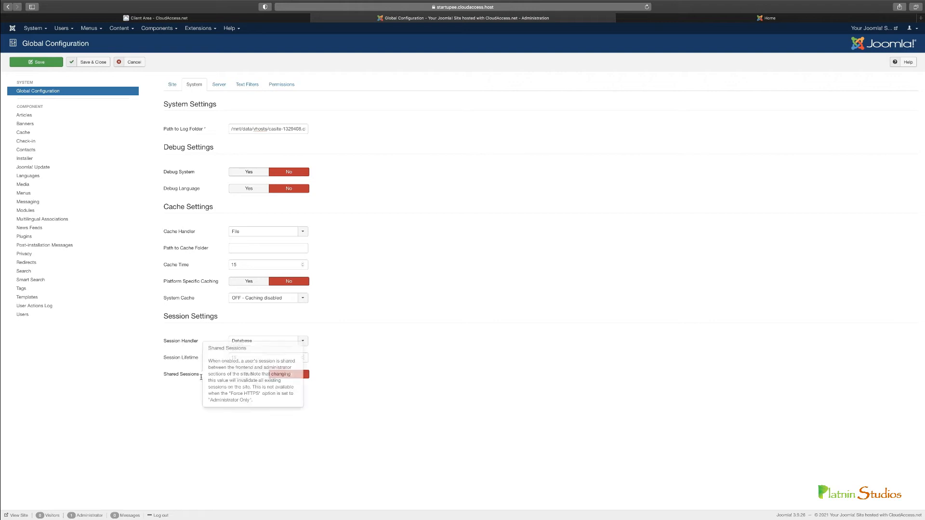
{"action": "left_click", "coordinate": [304, 342]}
{"action": "left_click", "coordinate": [368, 357]}
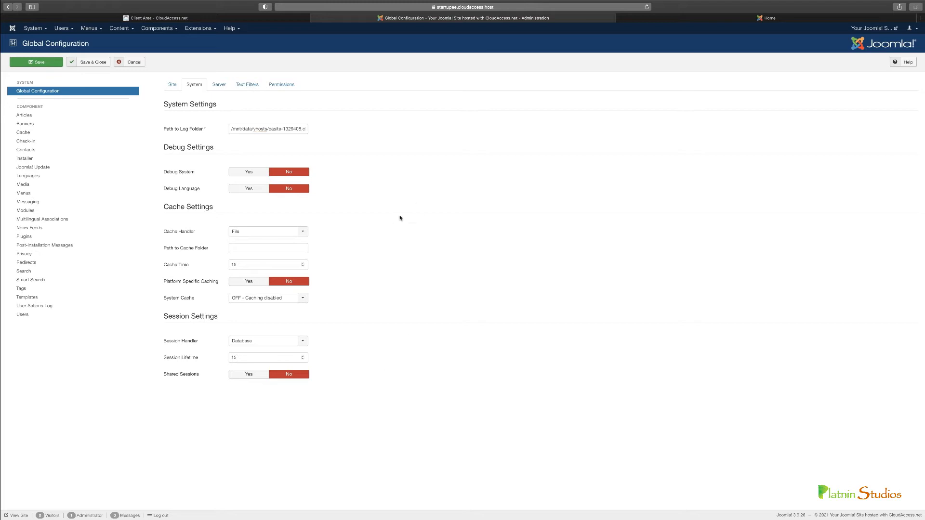
Step: Try enabling Gzip Page Compression in the server settings of Global Configuration
{"action": "left_click", "coordinate": [218, 88]}
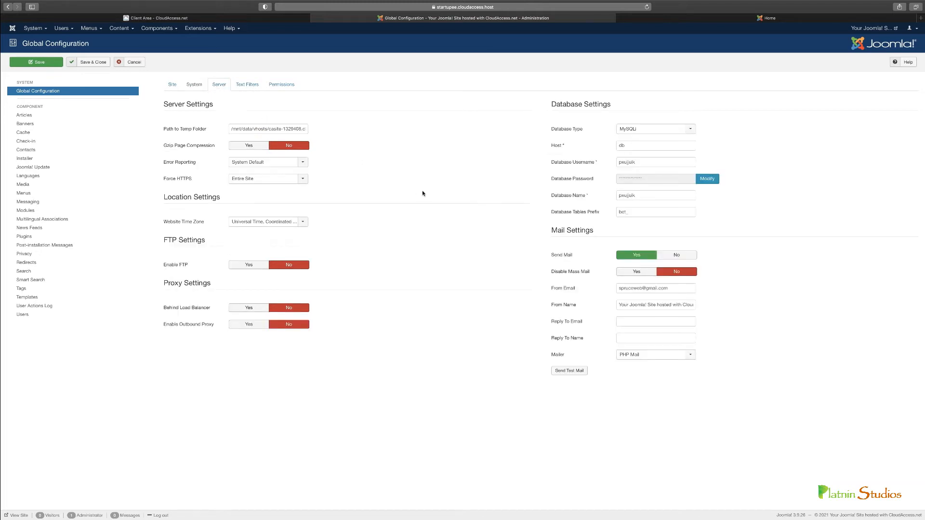
{"action": "mouse_move", "coordinate": [176, 134]}
{"action": "left_click", "coordinate": [250, 148]}
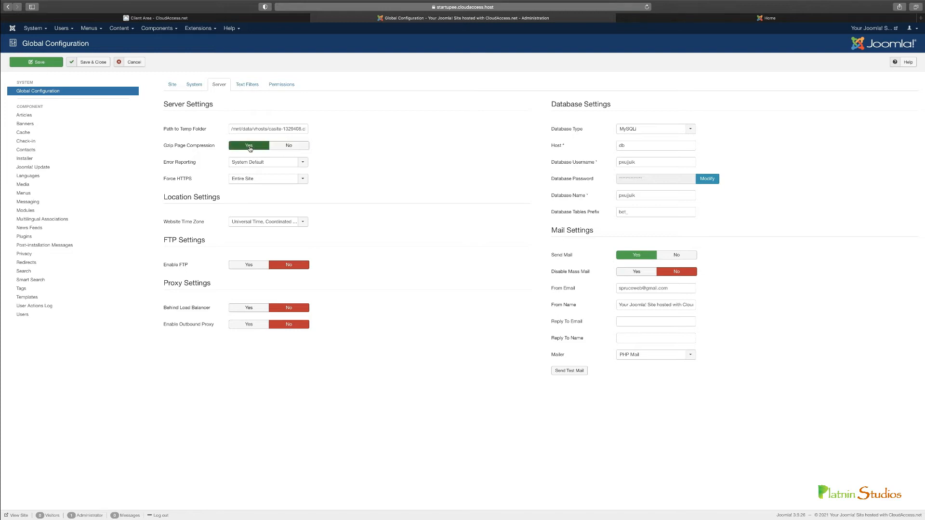
Step: Examine the Error Reporting and Force HTTPS options and the reply-to fields of the mail settings
{"action": "left_click", "coordinate": [304, 164]}
{"action": "left_click", "coordinate": [361, 178]}
{"action": "left_click", "coordinate": [304, 179]}
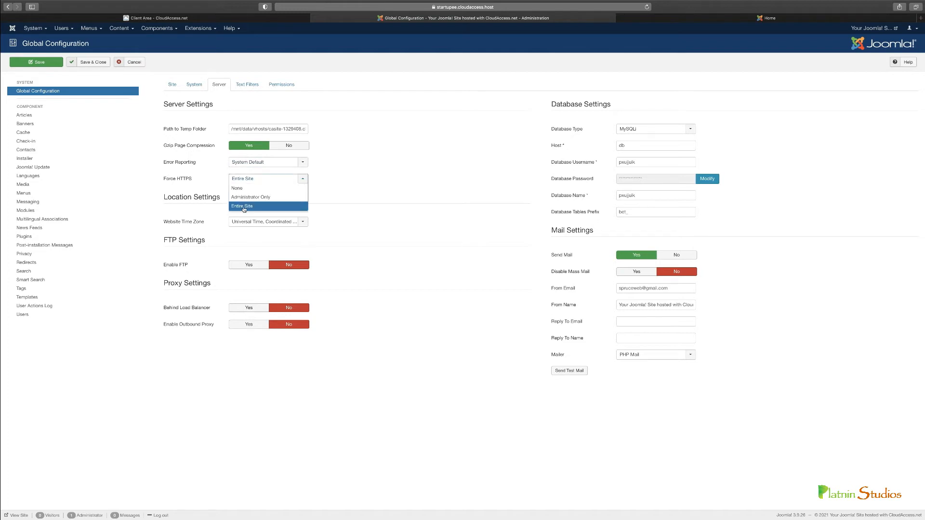
{"action": "left_click", "coordinate": [361, 210]}
{"action": "mouse_move", "coordinate": [181, 181]}
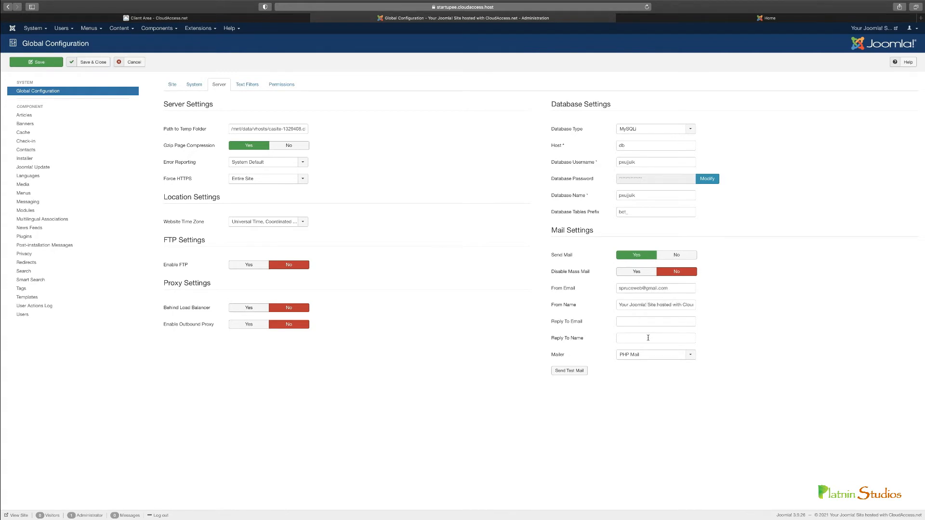
{"action": "left_click", "coordinate": [625, 321]}
Step: Show the text filter settings for the user groups in Global Configuration
{"action": "left_click", "coordinate": [248, 85]}
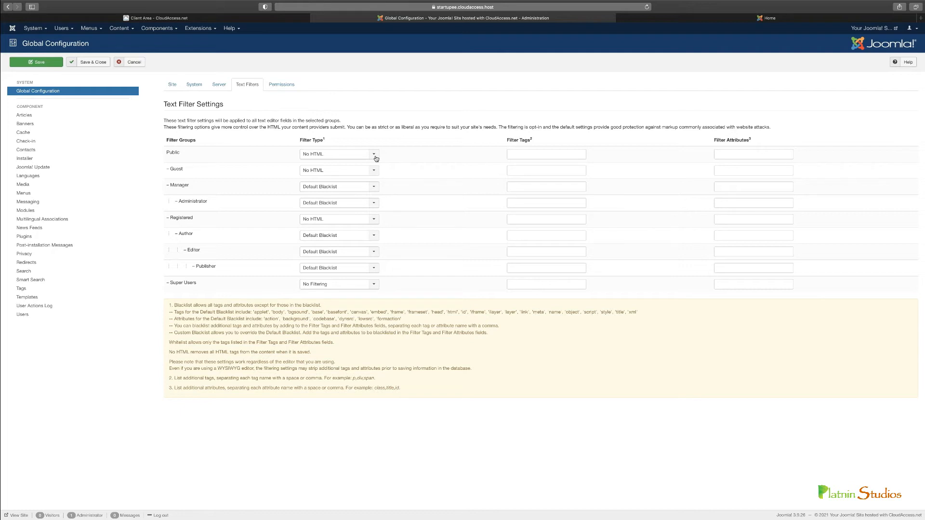
{"action": "left_click", "coordinate": [282, 84]}
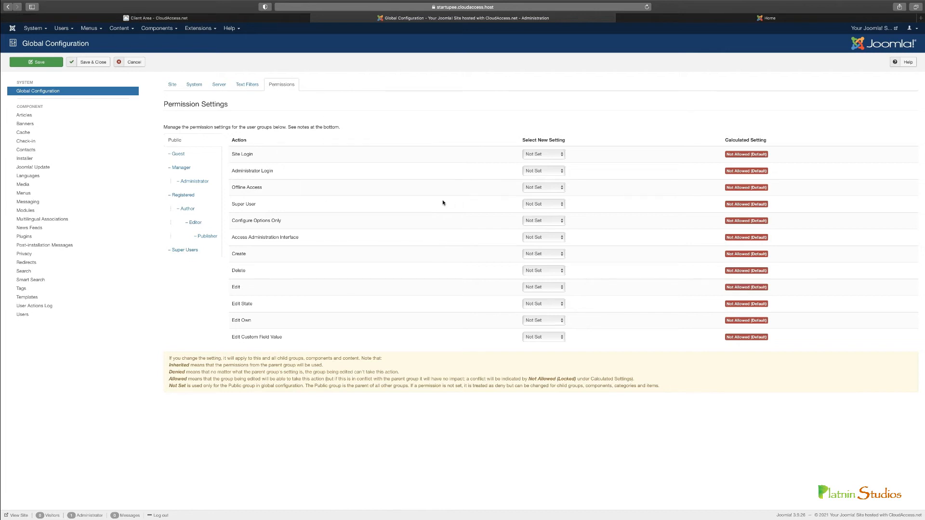
{"action": "left_click", "coordinate": [249, 86]}
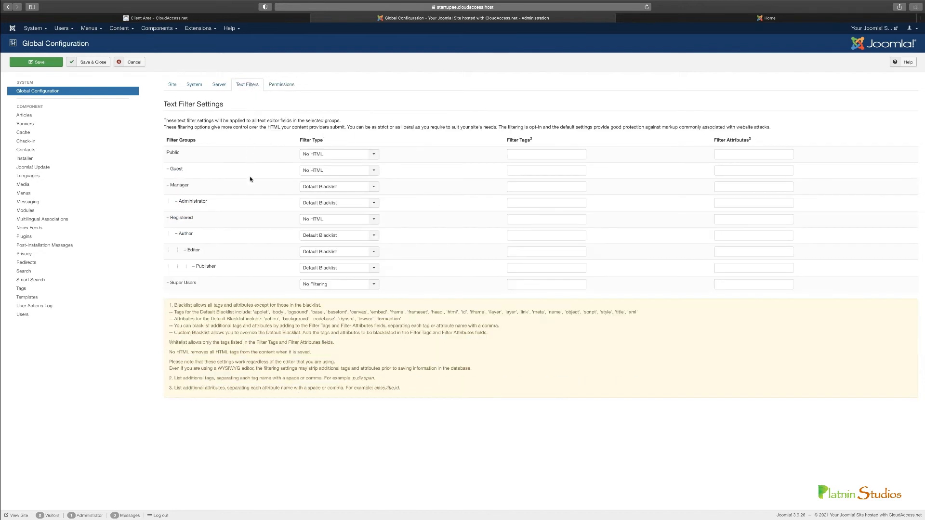
Step: Examine the global permission settings of the Public, Guest and Manager groups, including the administrator login and offline access actions
{"action": "left_click", "coordinate": [282, 85]}
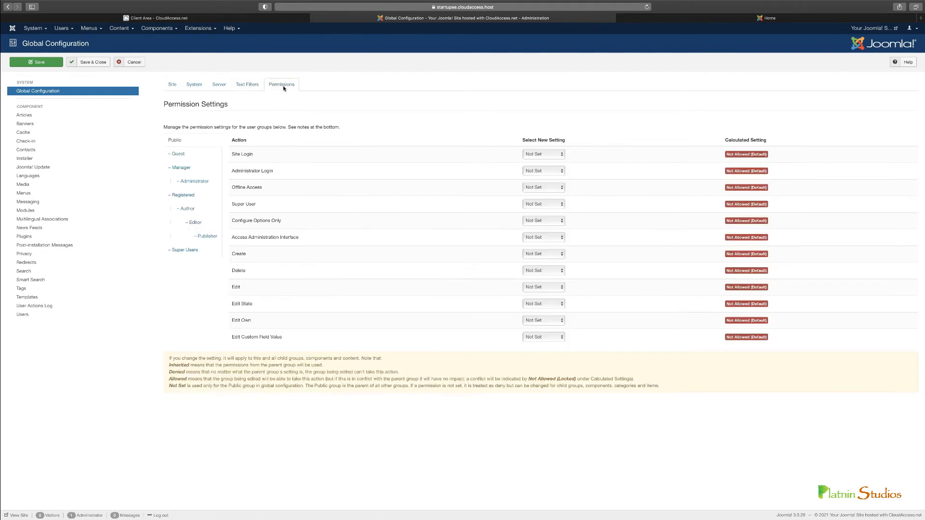
{"action": "left_click", "coordinate": [200, 155]}
{"action": "left_click", "coordinate": [208, 172]}
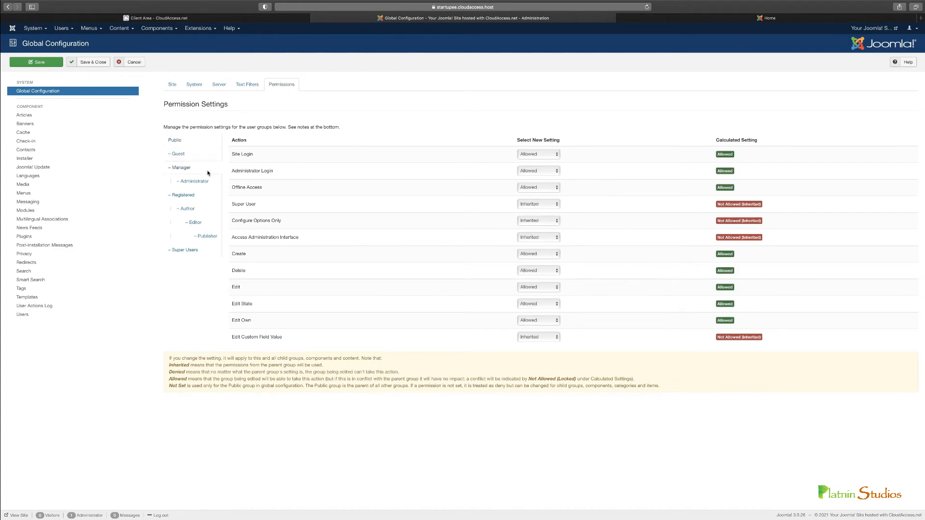
{"action": "left_click", "coordinate": [203, 142]}
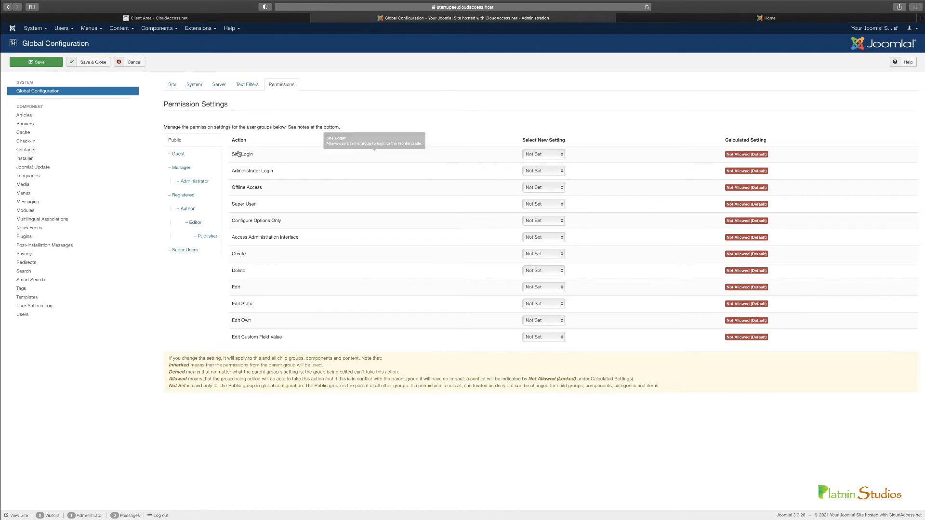
{"action": "left_click", "coordinate": [183, 156]}
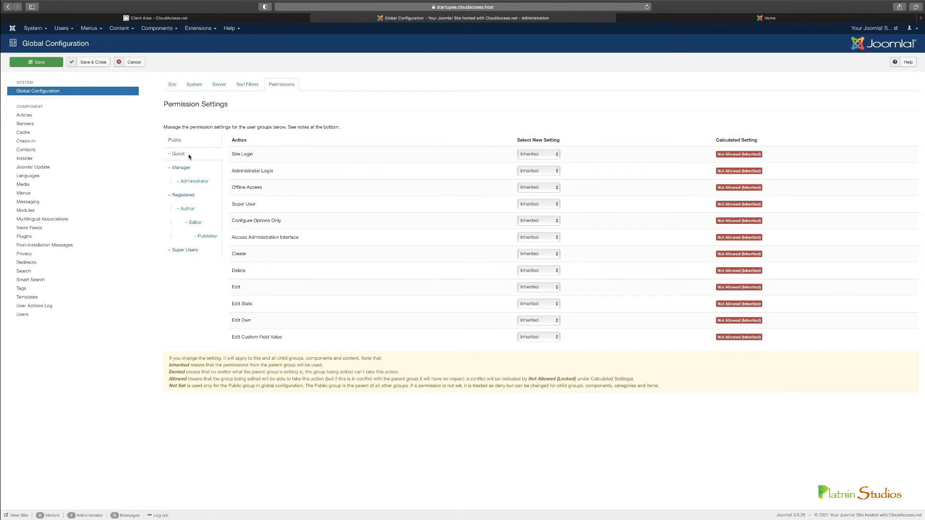
{"action": "left_click", "coordinate": [175, 140]}
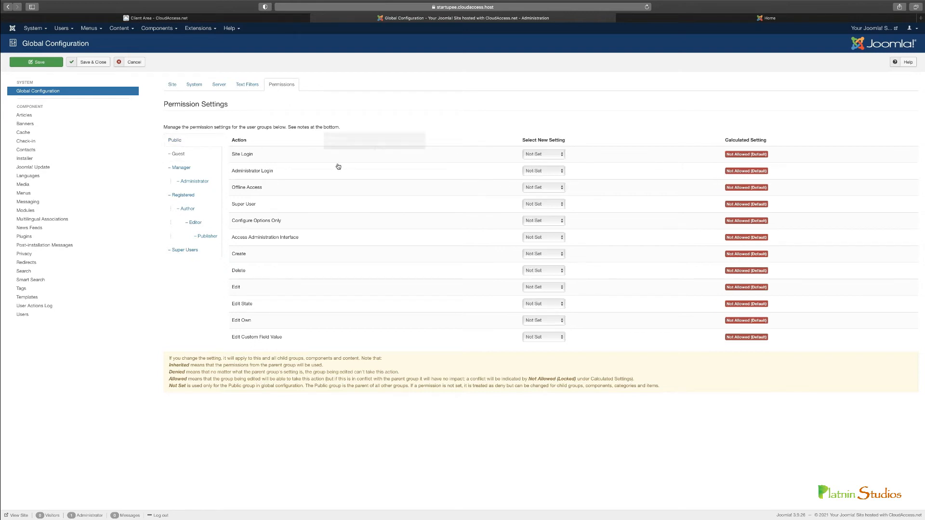
{"action": "left_click", "coordinate": [212, 169]}
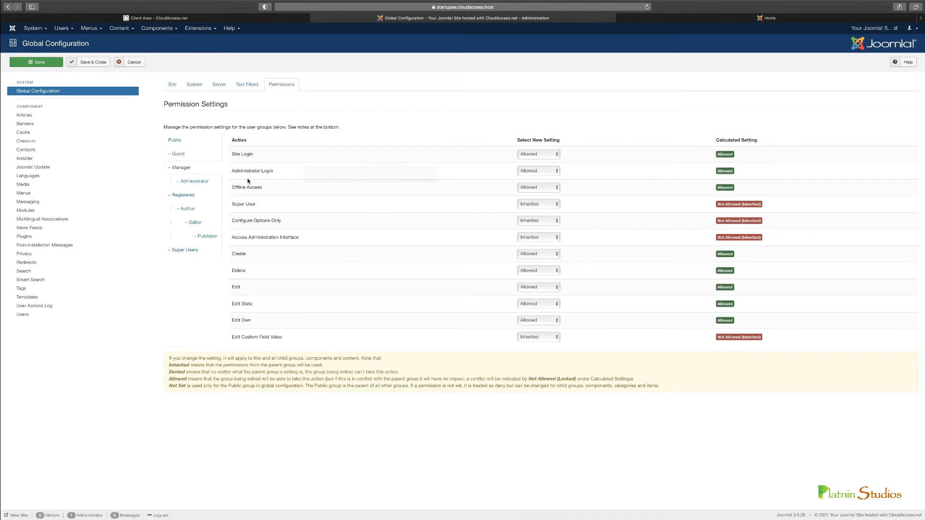
{"action": "mouse_move", "coordinate": [261, 176]}
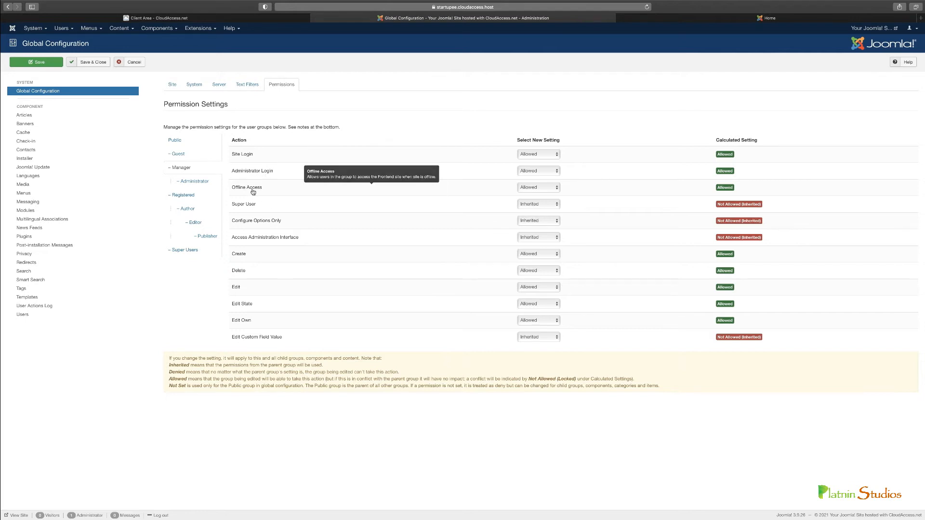
Step: Review the global permissions of the Administrator, Registered, Author, Editor, Publisher and Super Users groups
{"action": "left_click", "coordinate": [199, 181]}
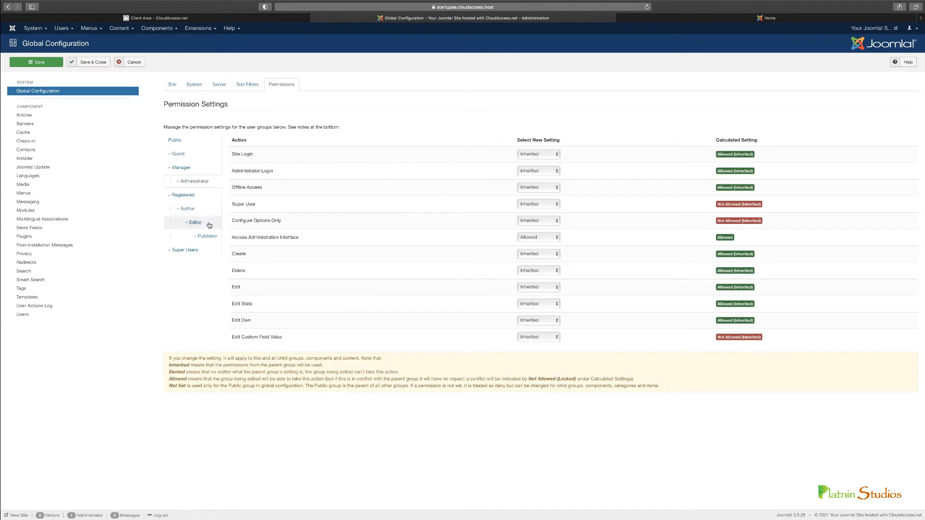
{"action": "left_click", "coordinate": [204, 196]}
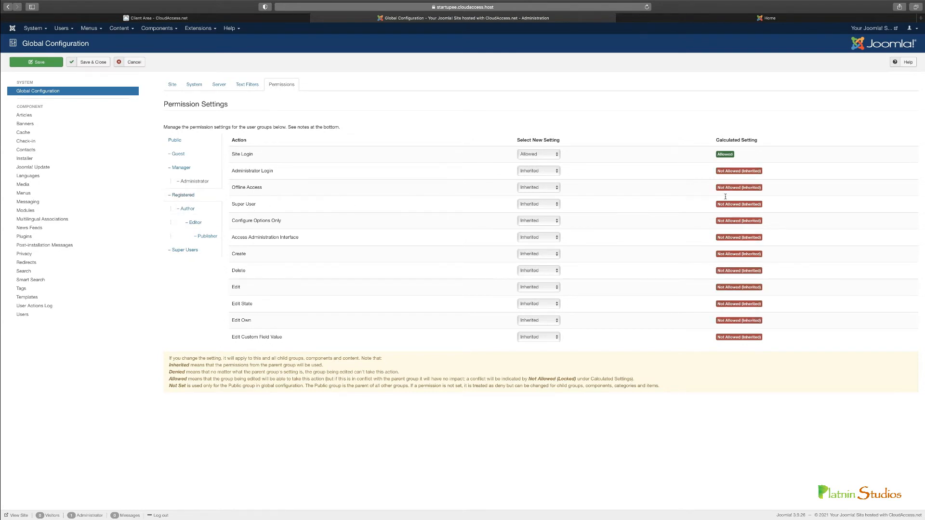
{"action": "left_click", "coordinate": [198, 211]}
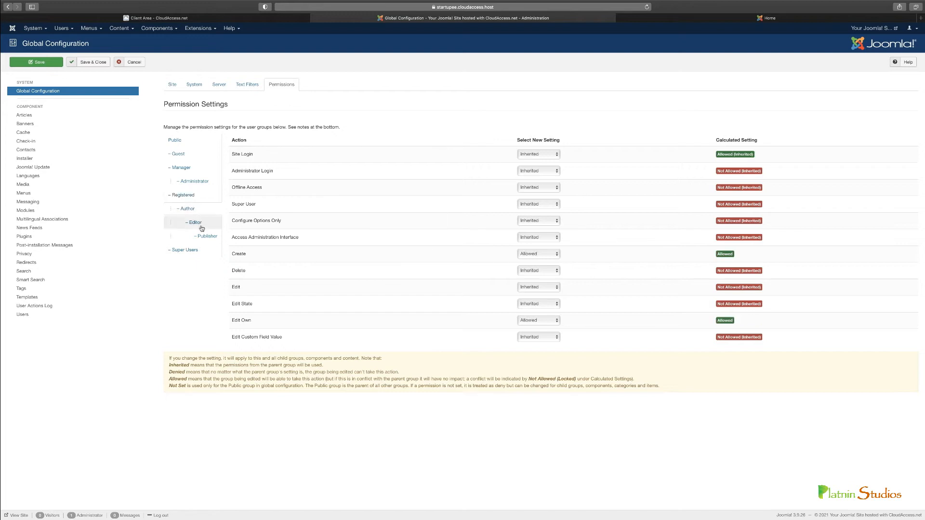
{"action": "left_click", "coordinate": [199, 225]}
{"action": "left_click", "coordinate": [204, 236]}
{"action": "left_click", "coordinate": [195, 251]}
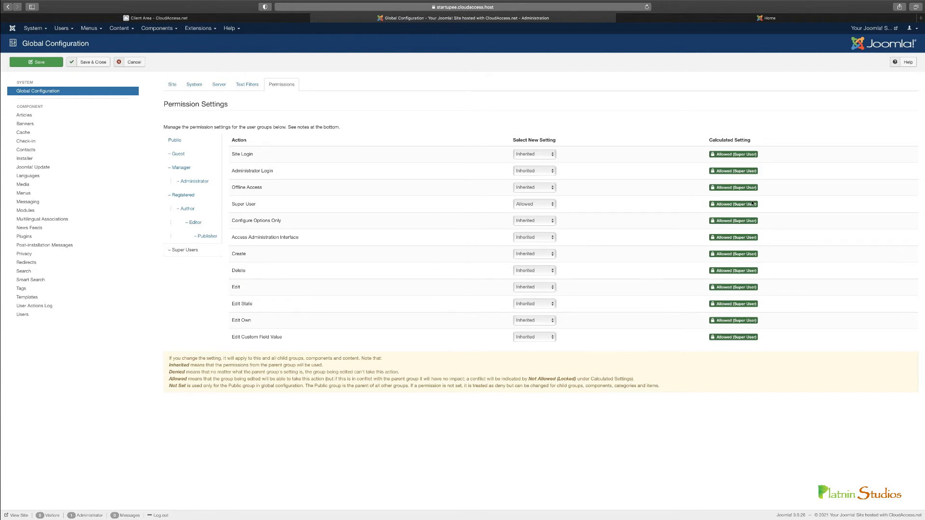
Step: Leave Global Configuration for the System Information page and show the relevant PHP settings
{"action": "left_click", "coordinate": [41, 30]}
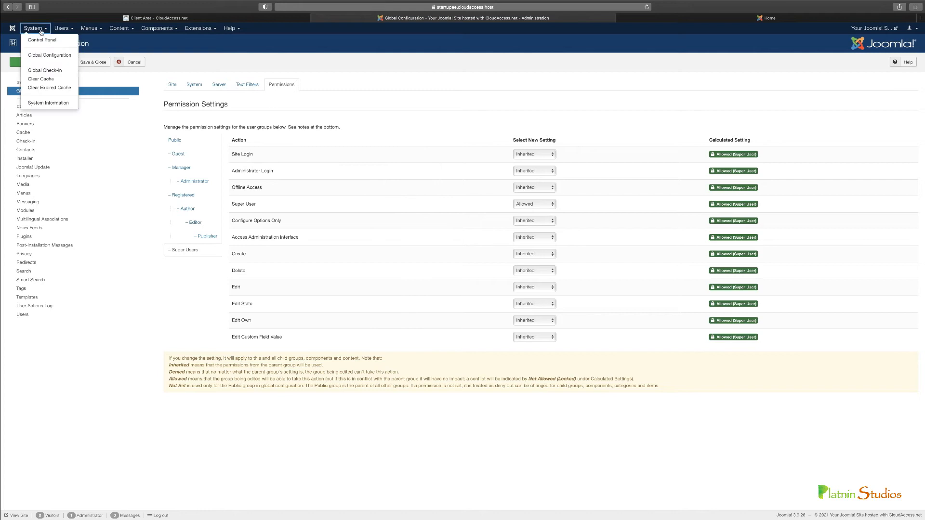
{"action": "left_click", "coordinate": [52, 71]}
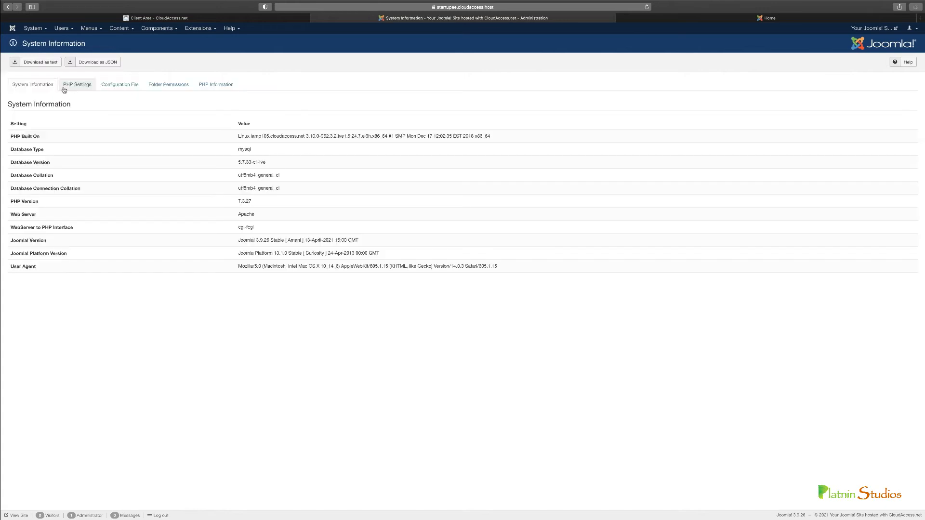
{"action": "left_click", "coordinate": [74, 87]}
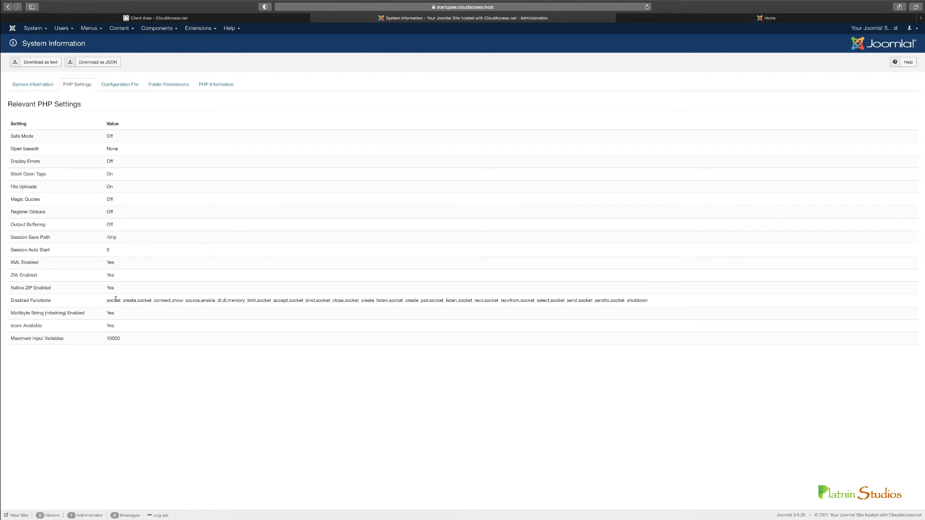
Step: Look through the configuration file values and the writable status of the site's folders in System Information
{"action": "left_click", "coordinate": [121, 87]}
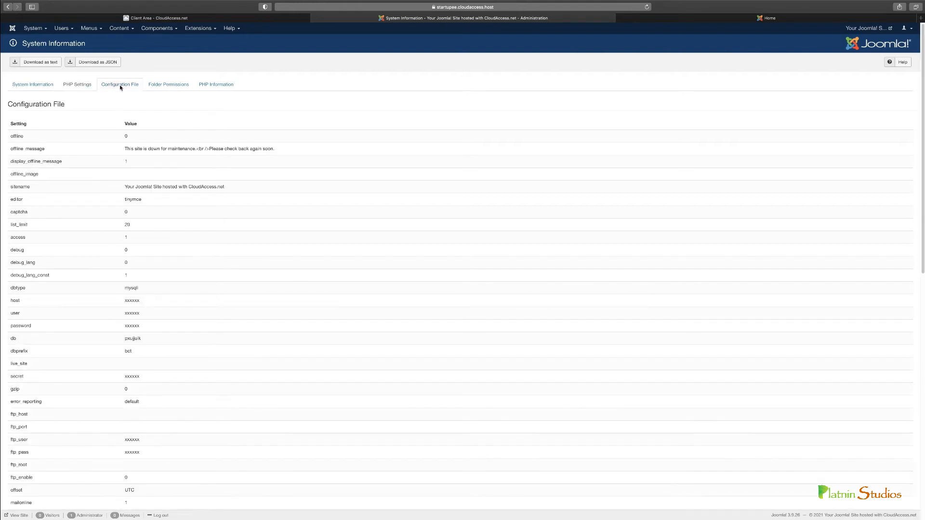
{"action": "scroll", "coordinate": [236, 266], "scroll_direction": "down", "scroll_amount": 10}
{"action": "scroll", "coordinate": [236, 268], "scroll_direction": "up", "scroll_amount": 10}
{"action": "left_click", "coordinate": [167, 85]}
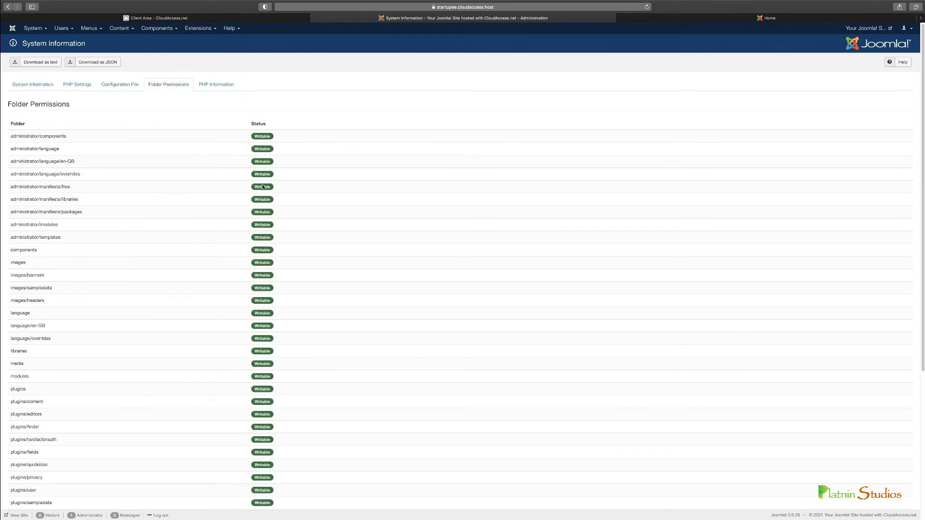
{"action": "scroll", "coordinate": [266, 260], "scroll_direction": "down", "scroll_amount": 5}
{"action": "scroll", "coordinate": [260, 333], "scroll_direction": "up", "scroll_amount": 5}
Step: Look through the detailed PHP information of the server, including the PHP version
{"action": "left_click", "coordinate": [215, 86]}
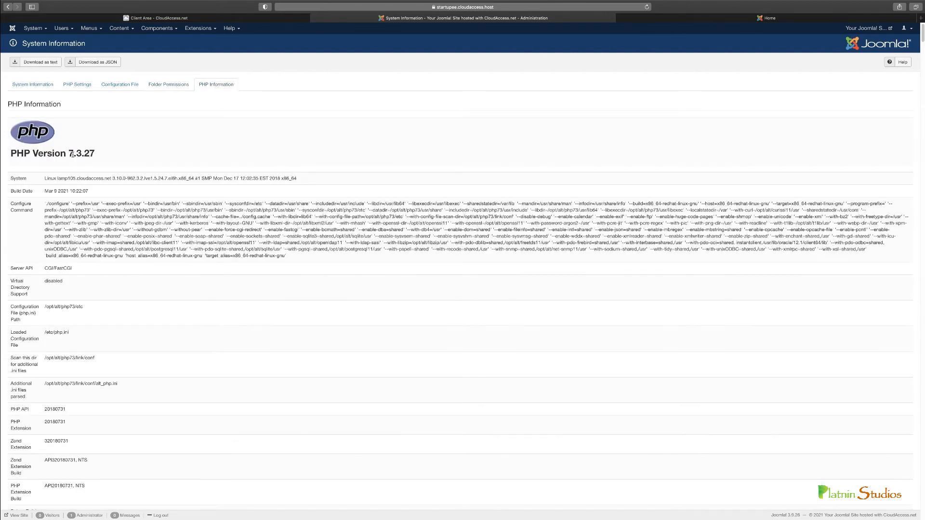
{"action": "scroll", "coordinate": [116, 271], "scroll_direction": "down", "scroll_amount": 20}
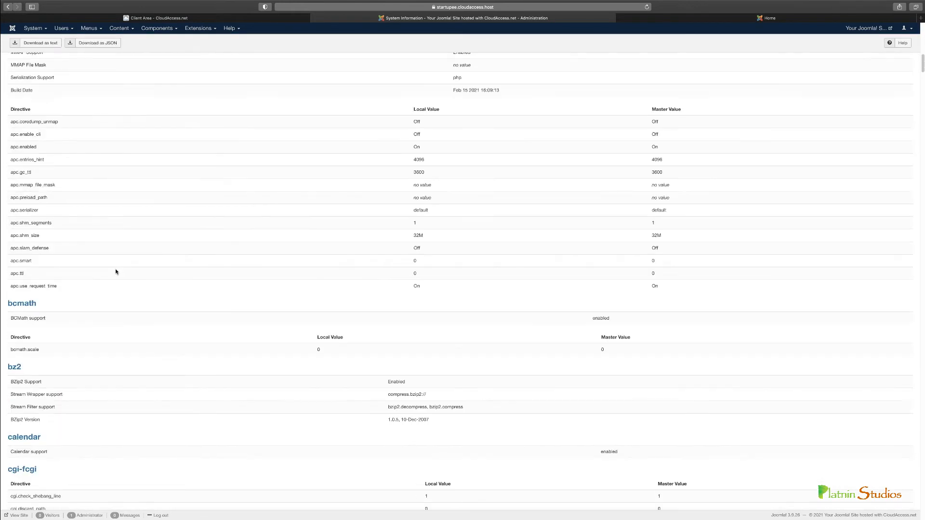
{"action": "scroll", "coordinate": [116, 271], "scroll_direction": "up", "scroll_amount": 20}
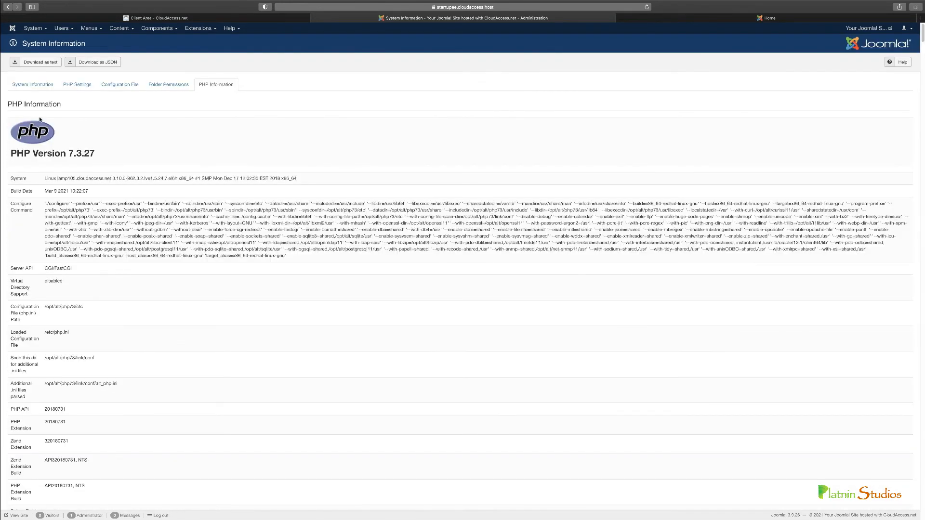
Step: Leave System Information and show the user management list with the site's user accounts
{"action": "left_click", "coordinate": [41, 30]}
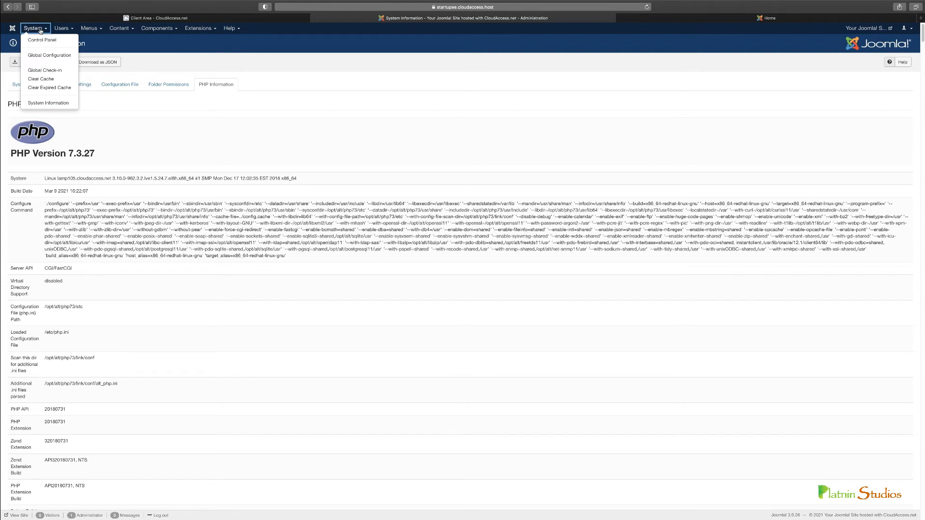
{"action": "left_click", "coordinate": [59, 29]}
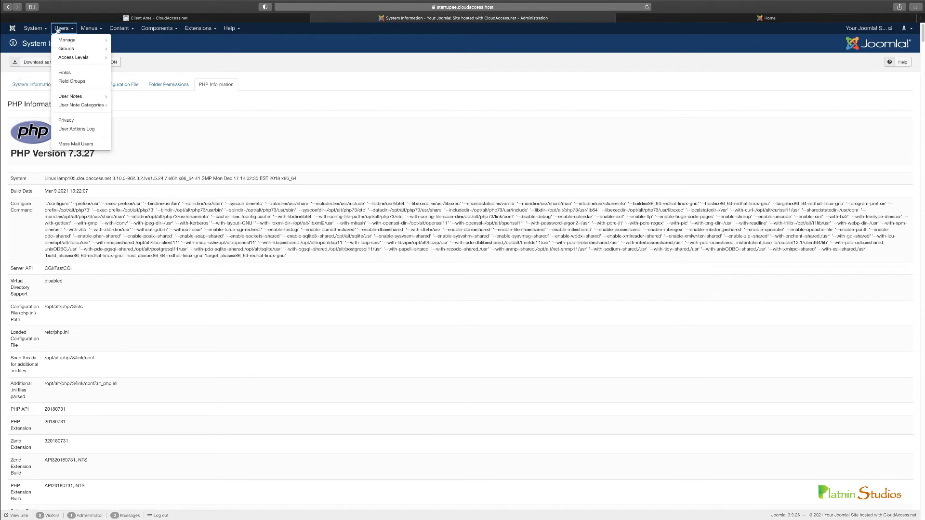
{"action": "mouse_move", "coordinate": [66, 41]}
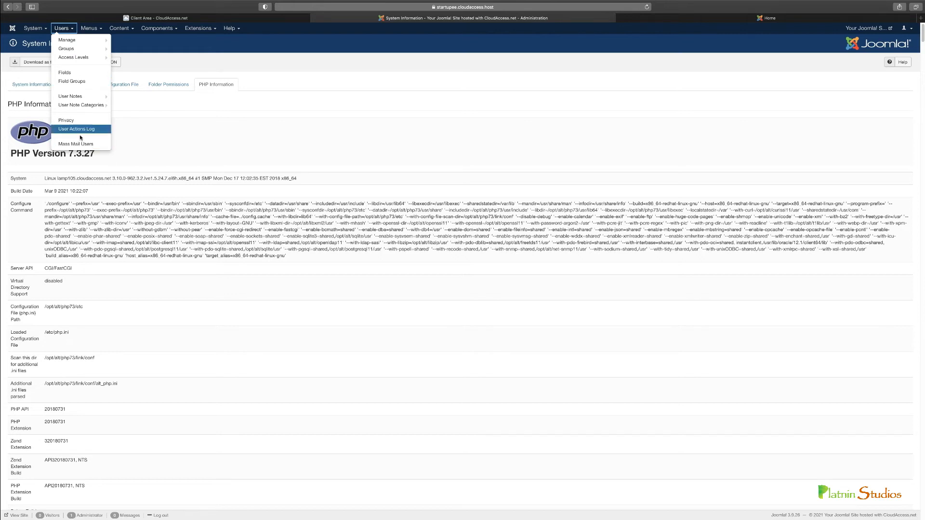
{"action": "left_click", "coordinate": [68, 41]}
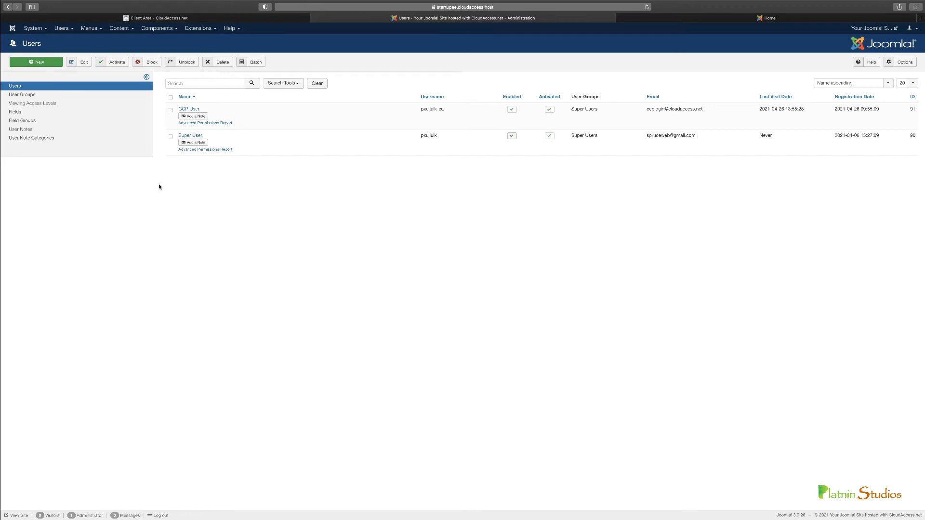
Step: Show the Mass Mail Users form and close it without sending an email
{"action": "left_click", "coordinate": [71, 30]}
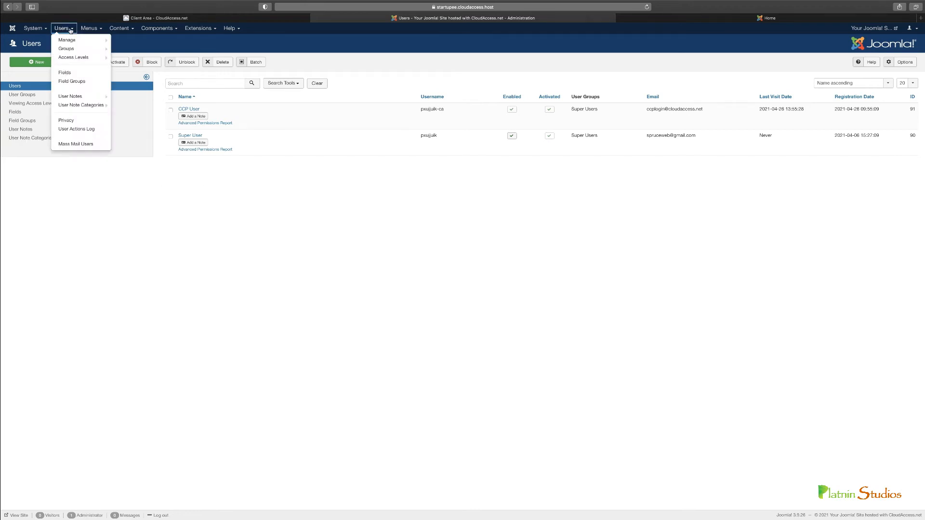
{"action": "left_click", "coordinate": [93, 147]}
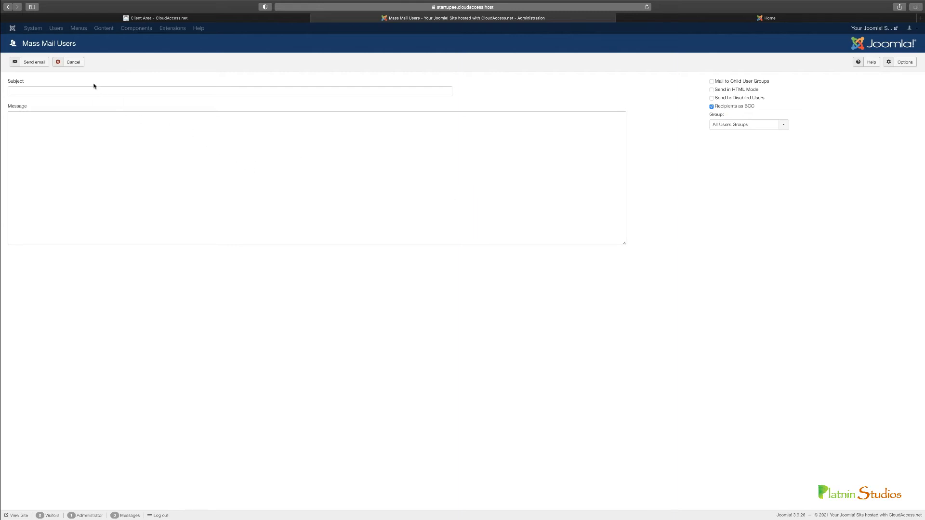
{"action": "left_click", "coordinate": [77, 63]}
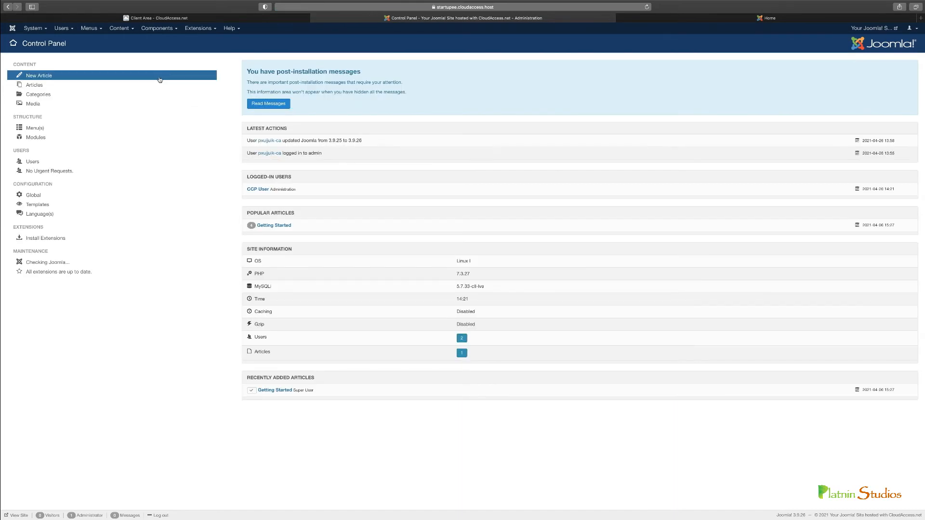
Step: Show the site's menus and the menu items of the Main Menu
{"action": "left_click", "coordinate": [89, 28]}
{"action": "left_click", "coordinate": [102, 43]}
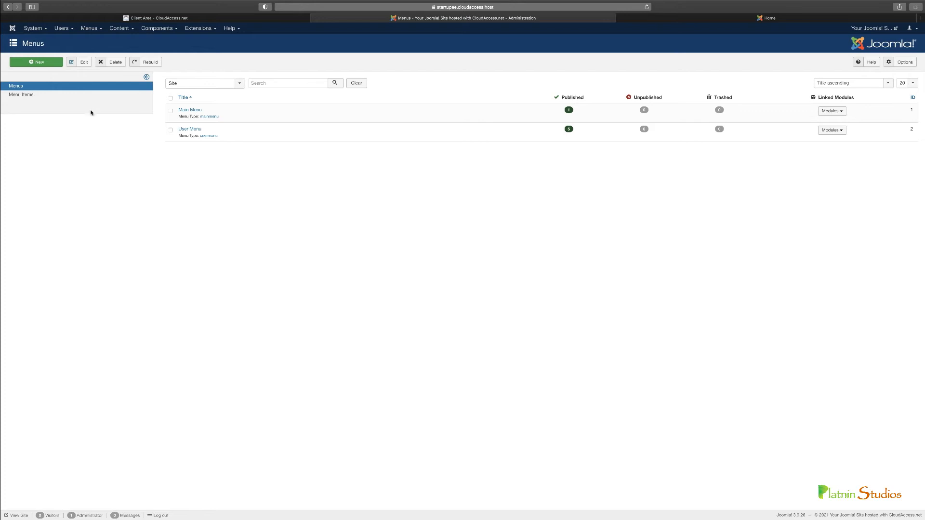
{"action": "left_click", "coordinate": [190, 110]}
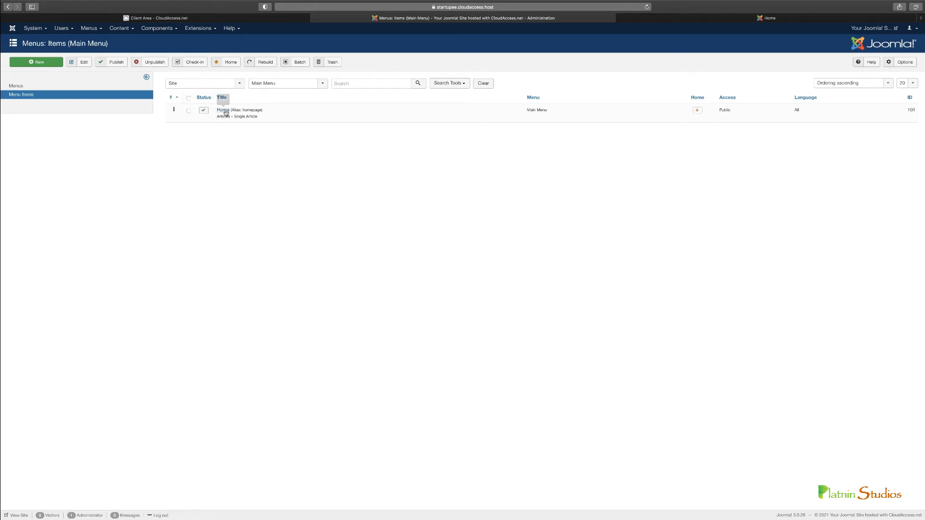
Step: Start a new Main Menu item titled Start with the System Links type URL
{"action": "left_click", "coordinate": [48, 64]}
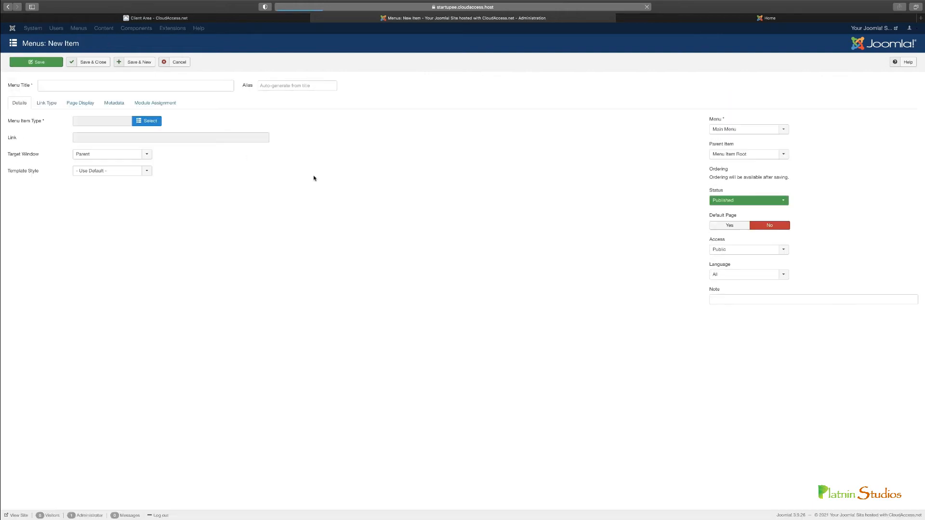
{"action": "left_click", "coordinate": [115, 86]}
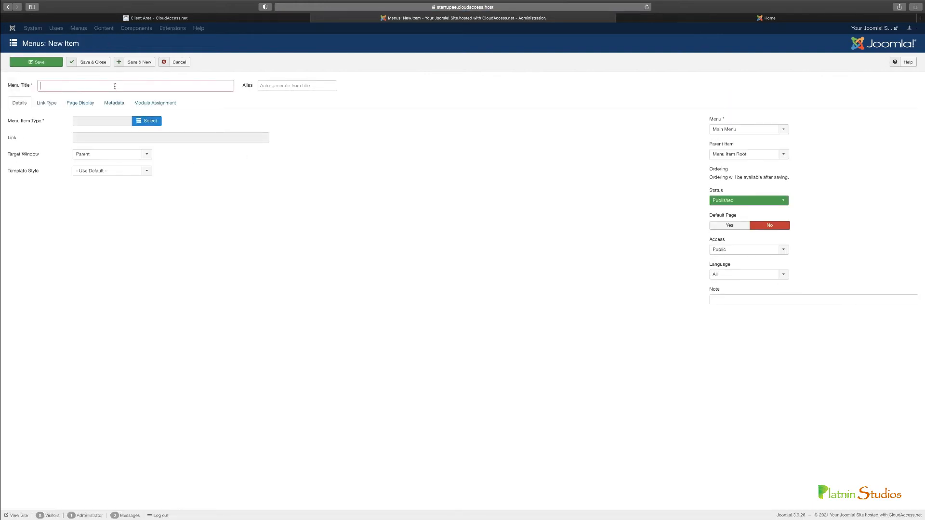
{"action": "type", "text": "Start"}
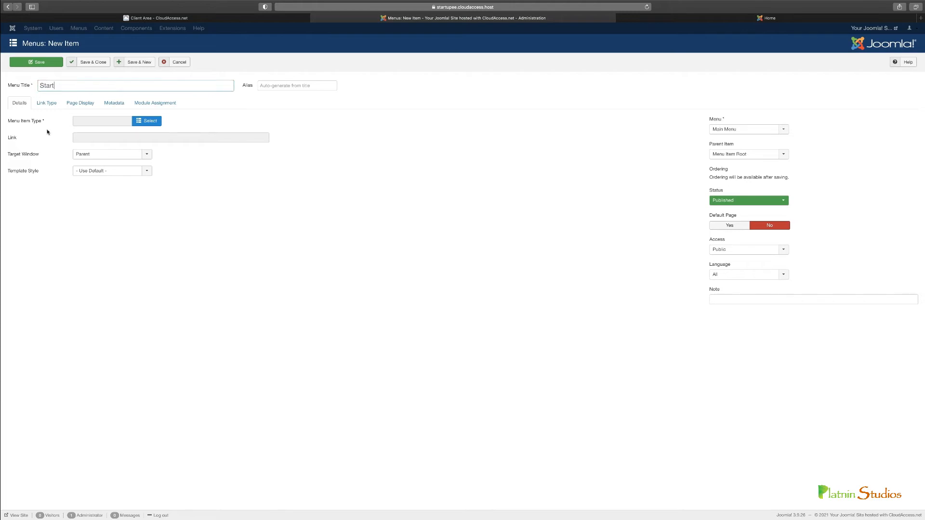
{"action": "left_click", "coordinate": [149, 123]}
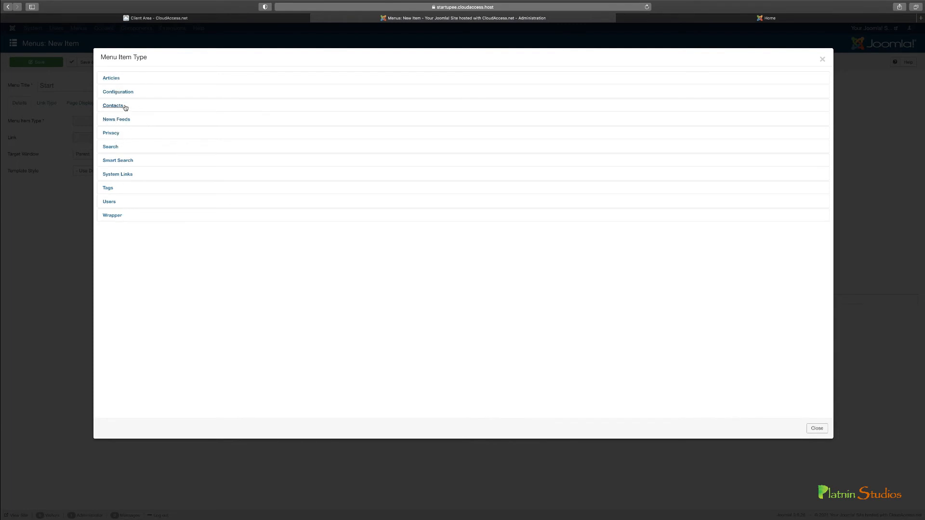
{"action": "left_click", "coordinate": [123, 176]}
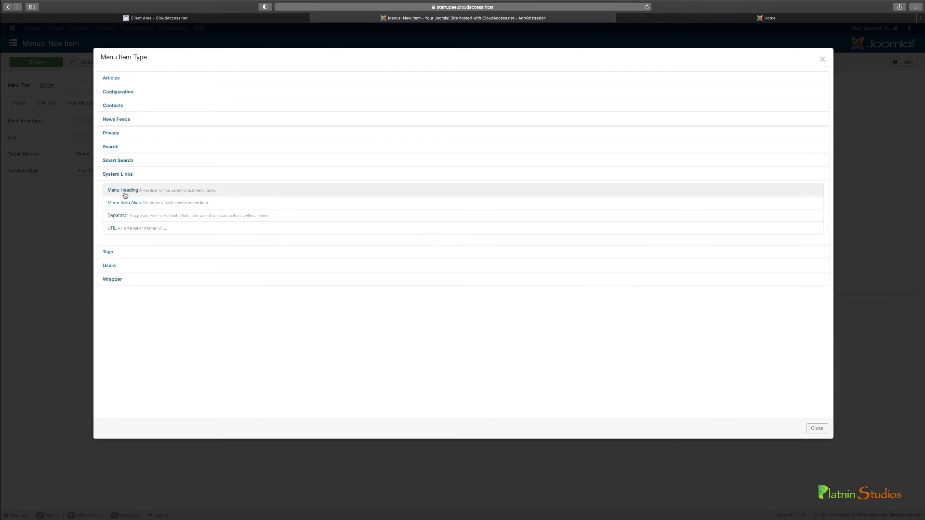
{"action": "left_click", "coordinate": [114, 230]}
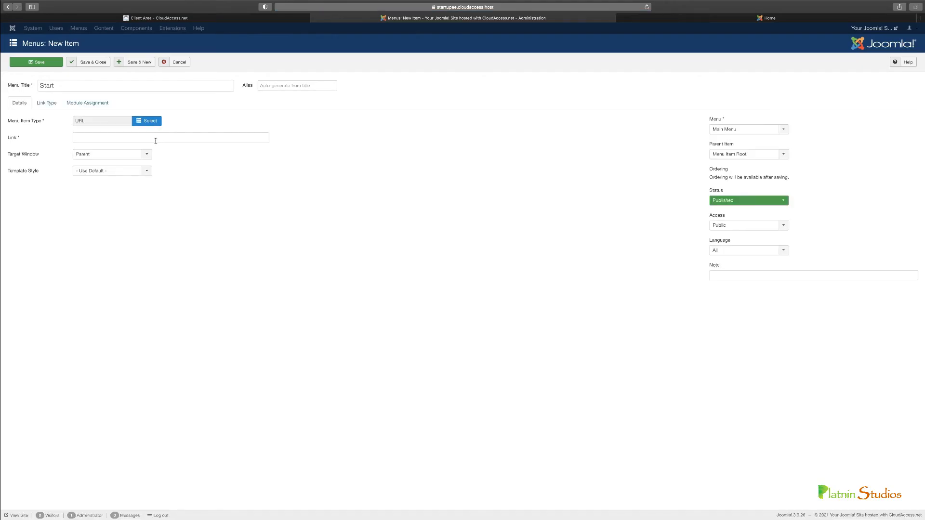
Step: Look through the Configuration and Articles menu item types offered for the new item
{"action": "left_click", "coordinate": [155, 140]}
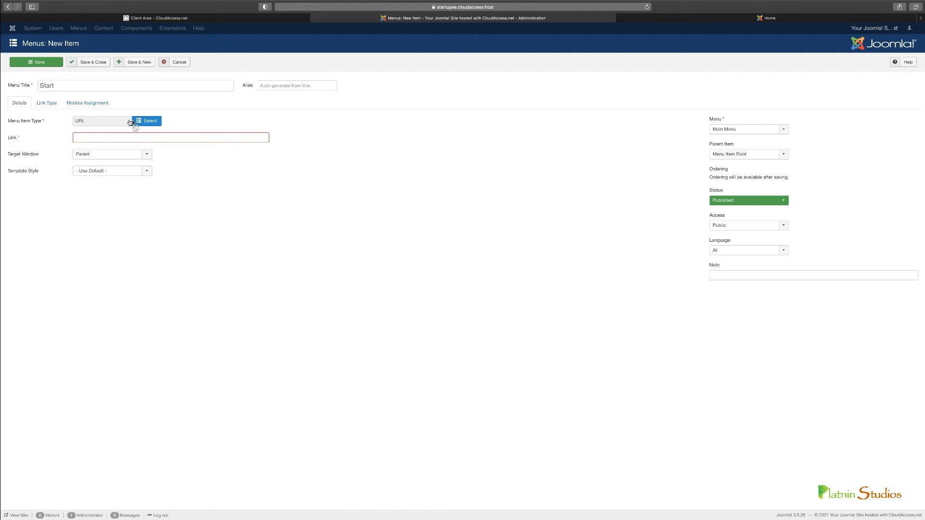
{"action": "left_click", "coordinate": [151, 123]}
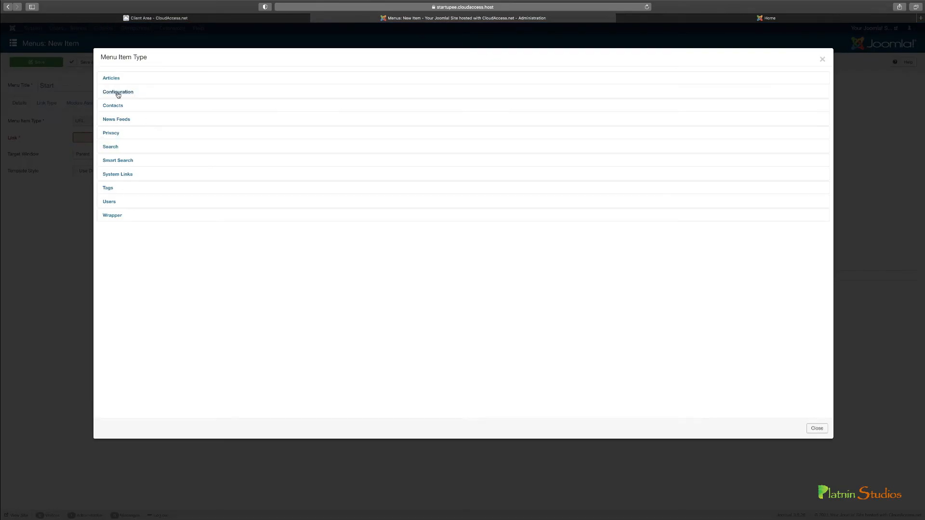
{"action": "left_click", "coordinate": [118, 92]}
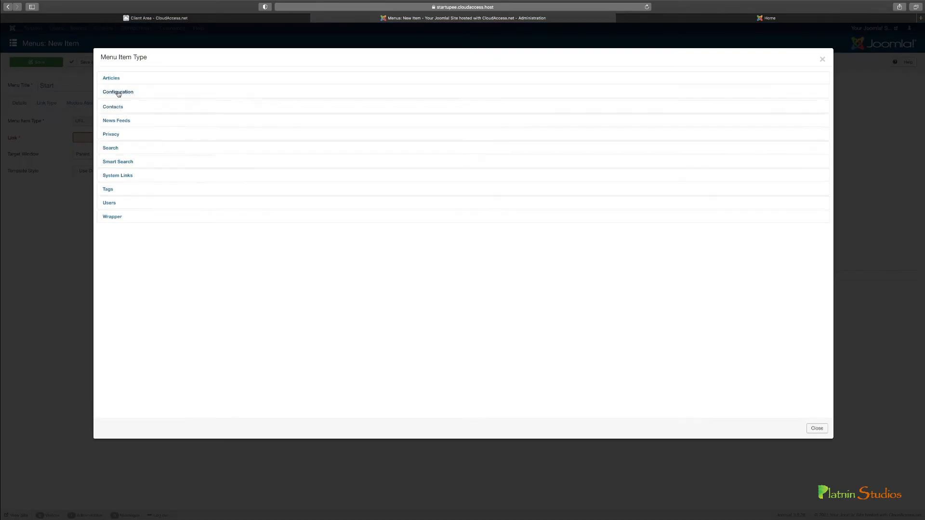
{"action": "left_click", "coordinate": [115, 80]}
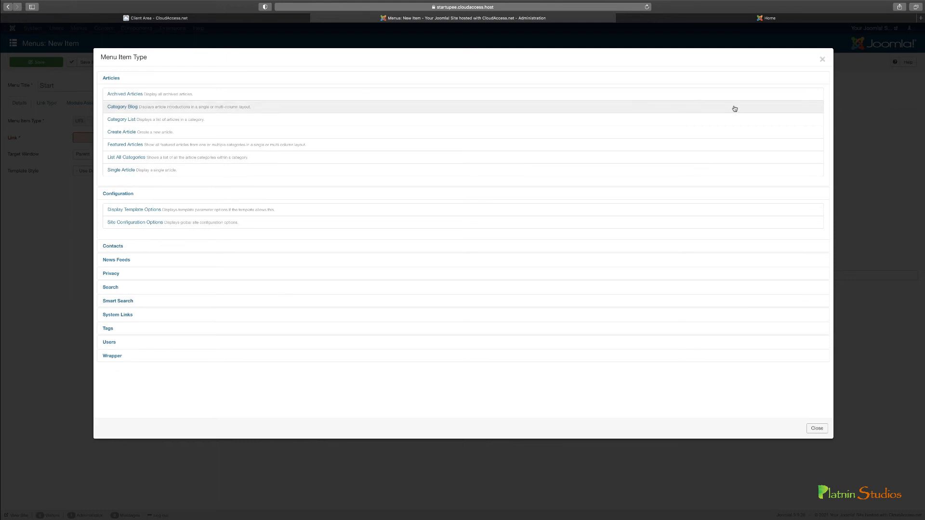
{"action": "left_click", "coordinate": [823, 59]}
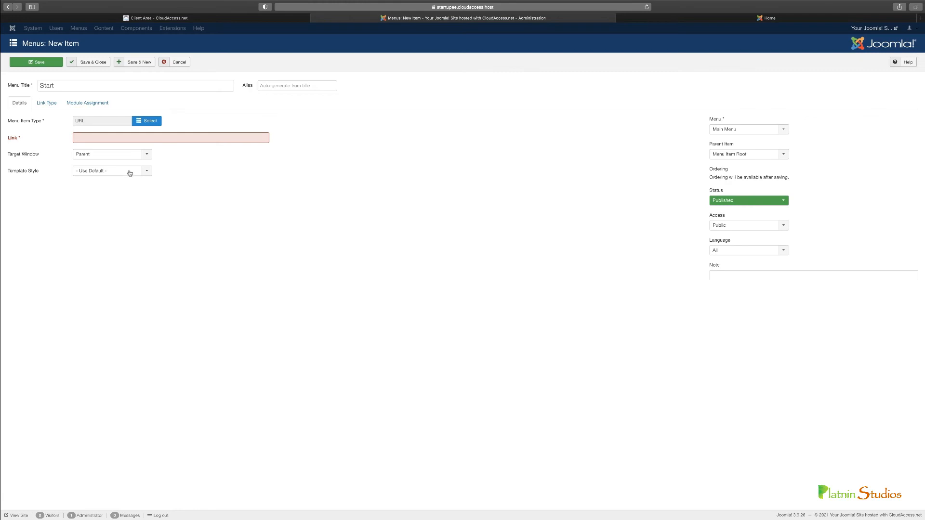
Step: Review the target window and template style choices for the new menu item
{"action": "left_click", "coordinate": [150, 155]}
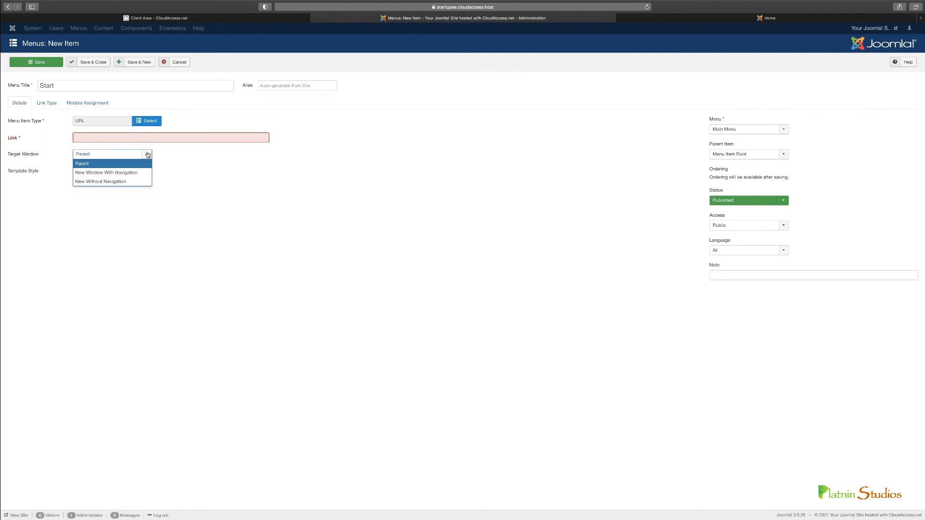
{"action": "left_click", "coordinate": [258, 215]}
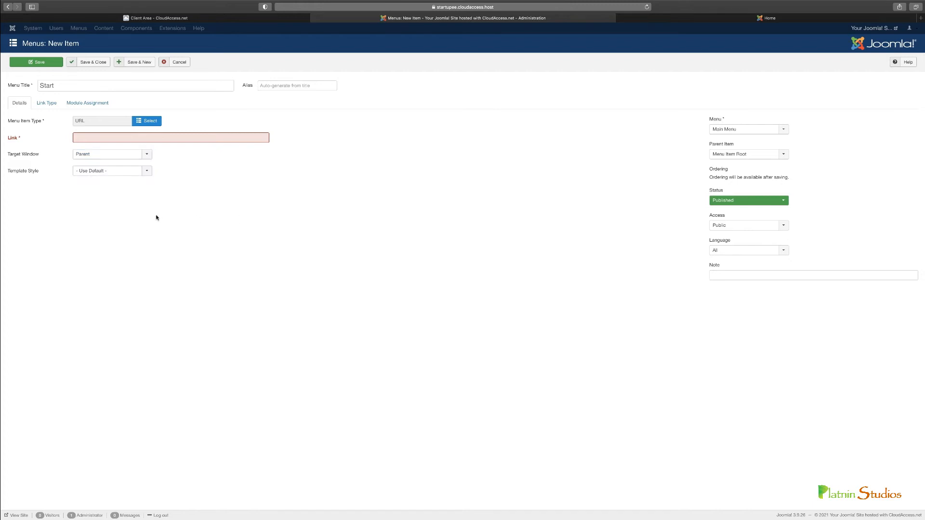
{"action": "left_click", "coordinate": [138, 172]}
{"action": "mouse_move", "coordinate": [22, 173]}
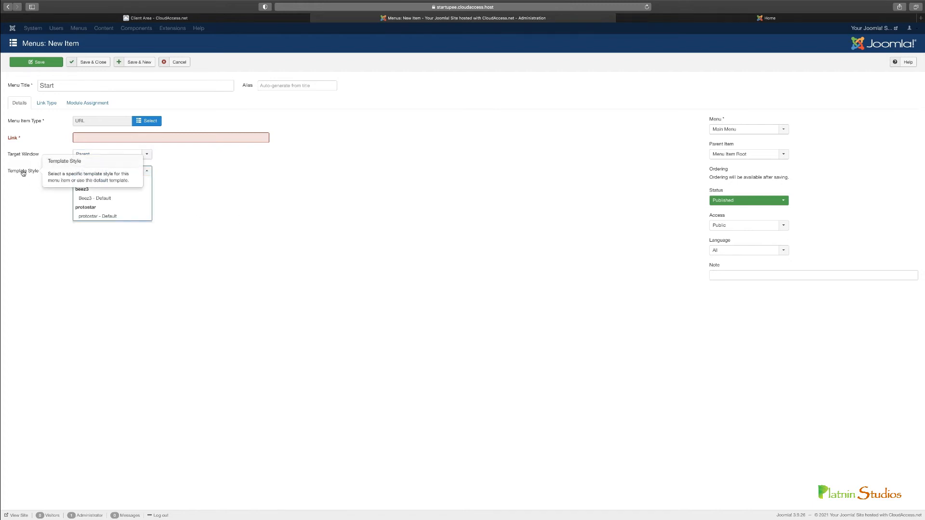
{"action": "left_click", "coordinate": [146, 173]}
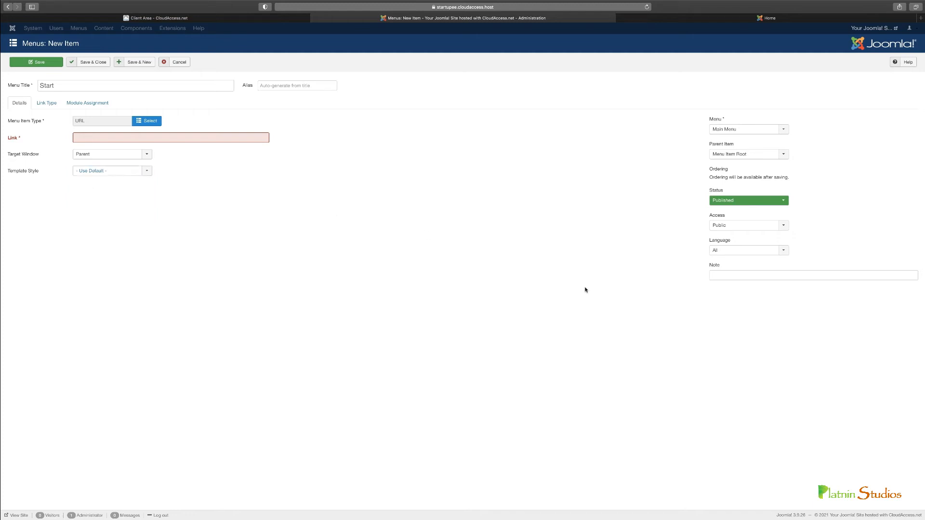
Step: Review the menu and parent item choices for the new menu item
{"action": "left_click", "coordinate": [784, 130]}
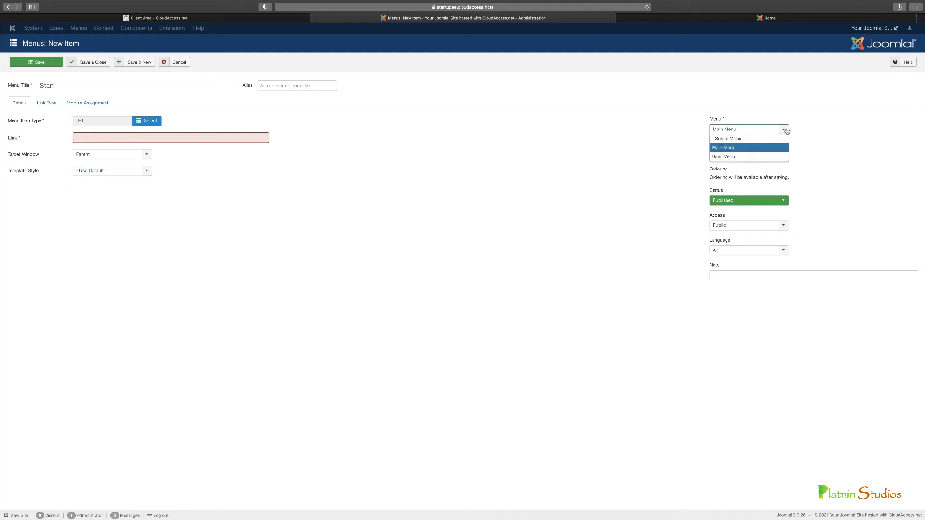
{"action": "left_click", "coordinate": [784, 130]}
{"action": "left_click", "coordinate": [783, 155]}
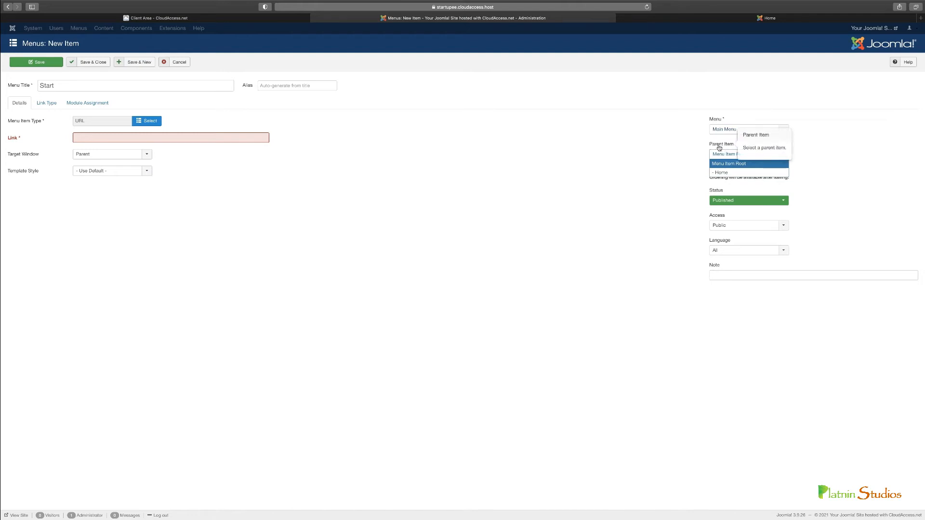
{"action": "left_click", "coordinate": [603, 235]}
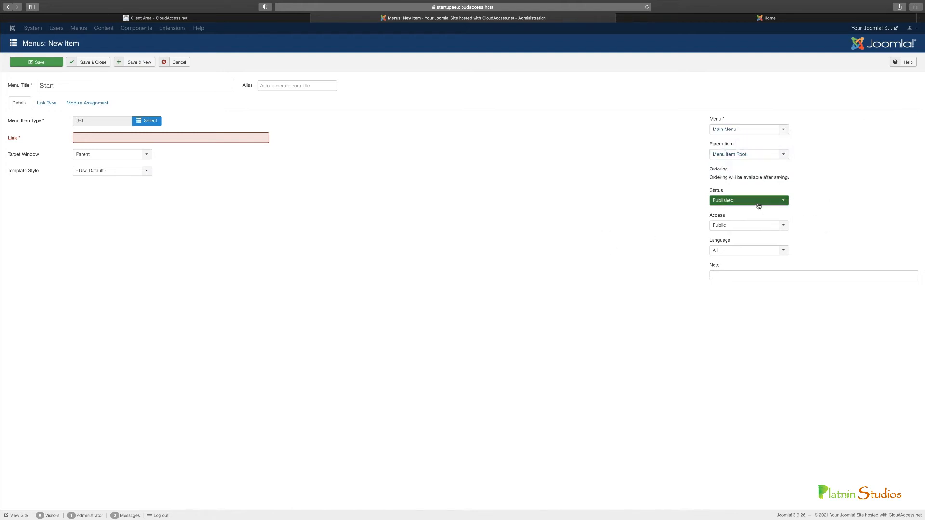
Step: Review the status, access and language choices of the new menu item
{"action": "left_click", "coordinate": [784, 202]}
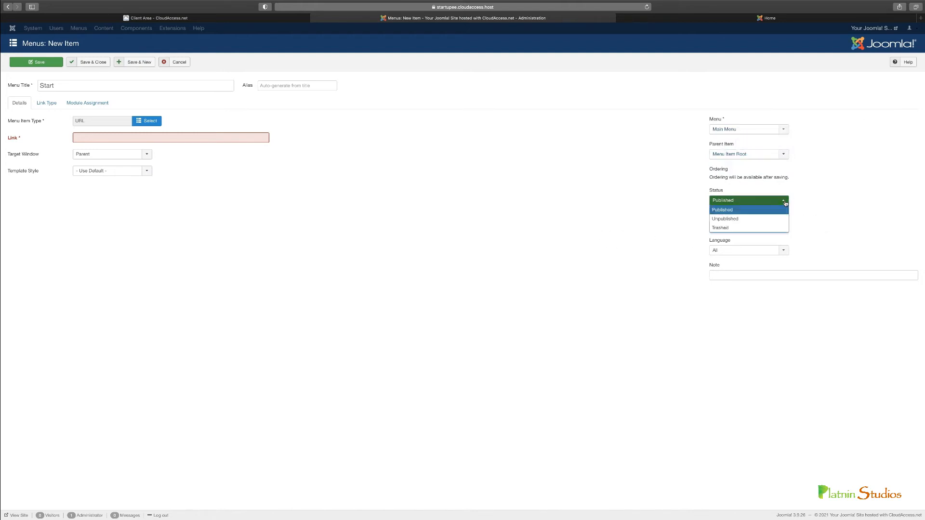
{"action": "left_click", "coordinate": [732, 211]}
{"action": "left_click", "coordinate": [784, 226]}
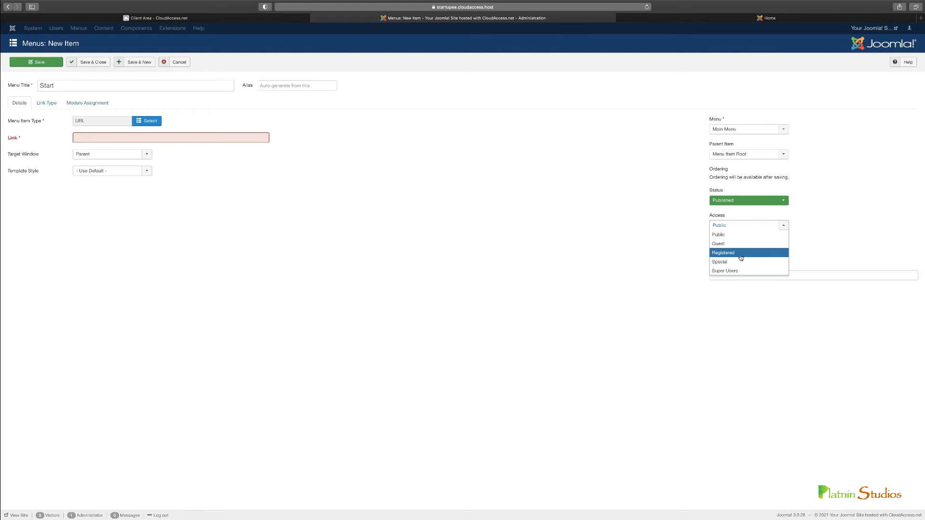
{"action": "left_click", "coordinate": [606, 285]}
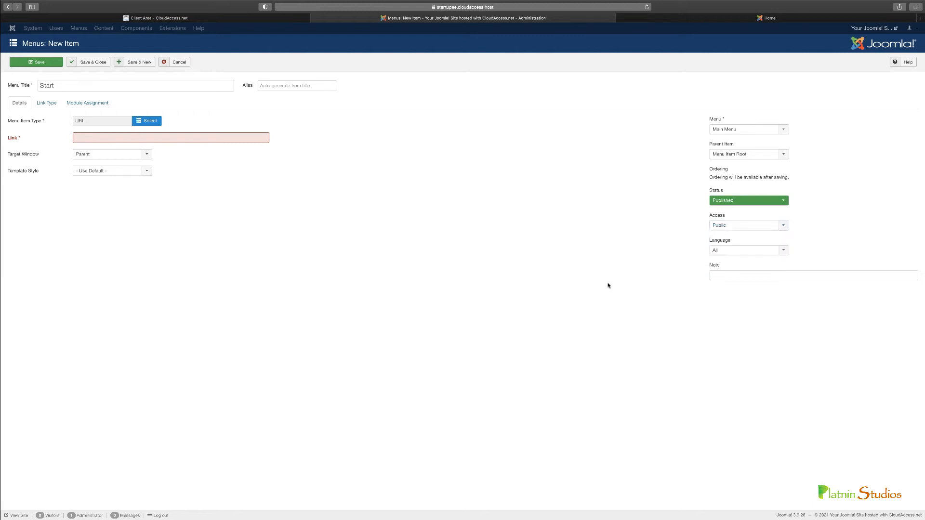
{"action": "left_click", "coordinate": [761, 251]}
{"action": "left_click", "coordinate": [679, 297]}
Step: Review the new item's link type and module assignment settings, then discard the item
{"action": "left_click", "coordinate": [48, 103]}
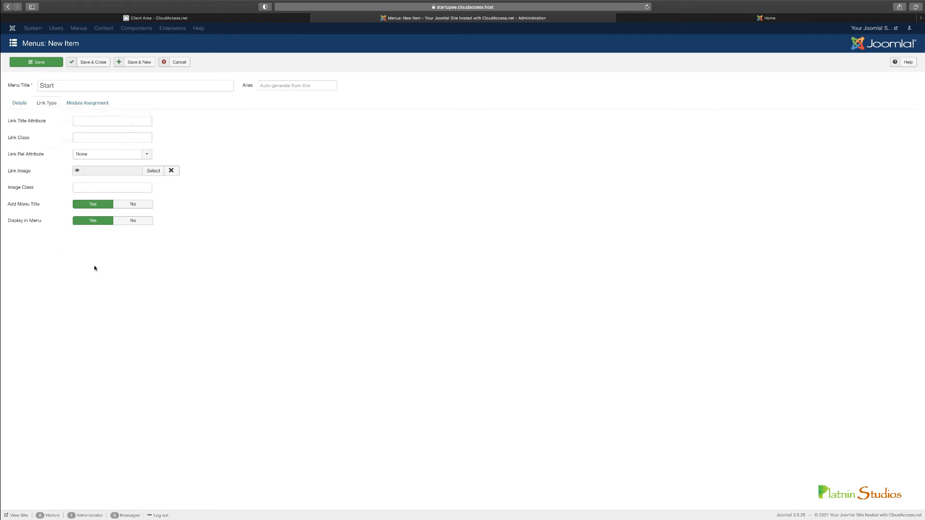
{"action": "left_click", "coordinate": [87, 106]}
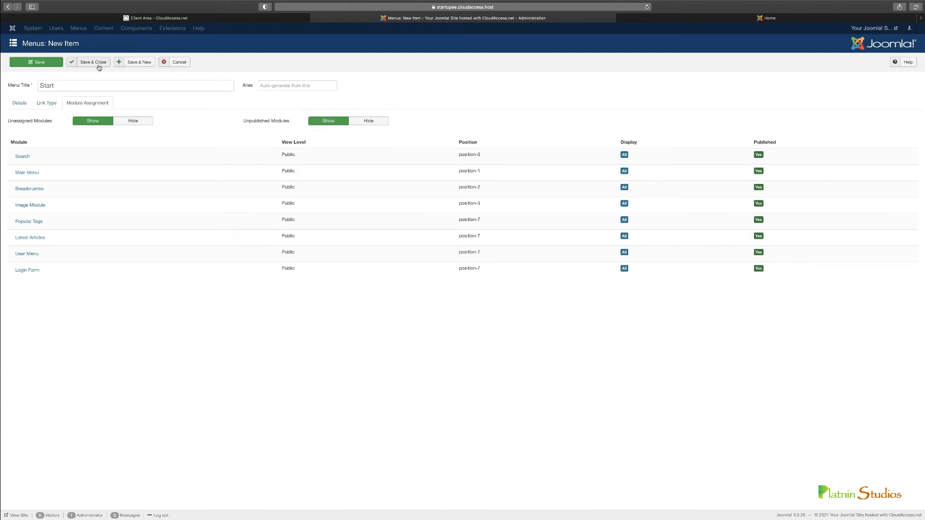
{"action": "left_click", "coordinate": [179, 62]}
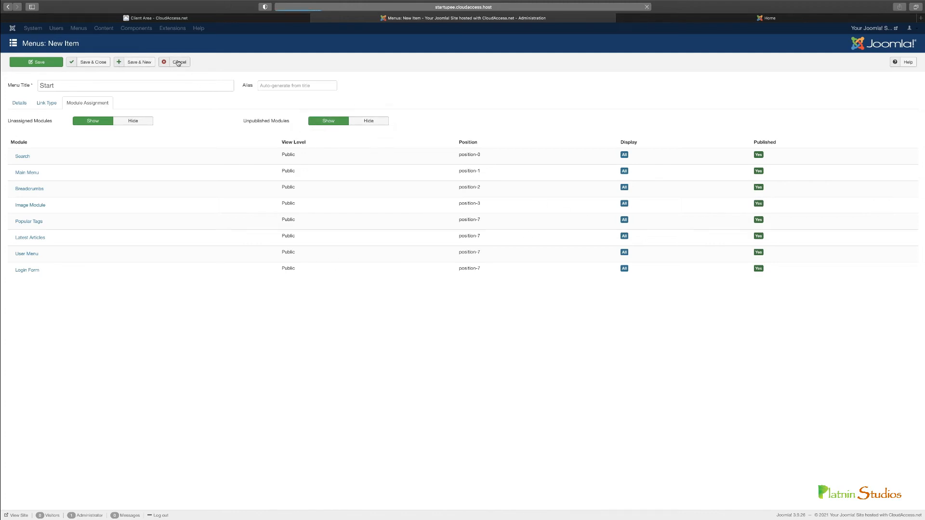
Step: Show the list of all menu items across the site's menus
{"action": "left_click", "coordinate": [89, 28]}
{"action": "mouse_move", "coordinate": [97, 80]}
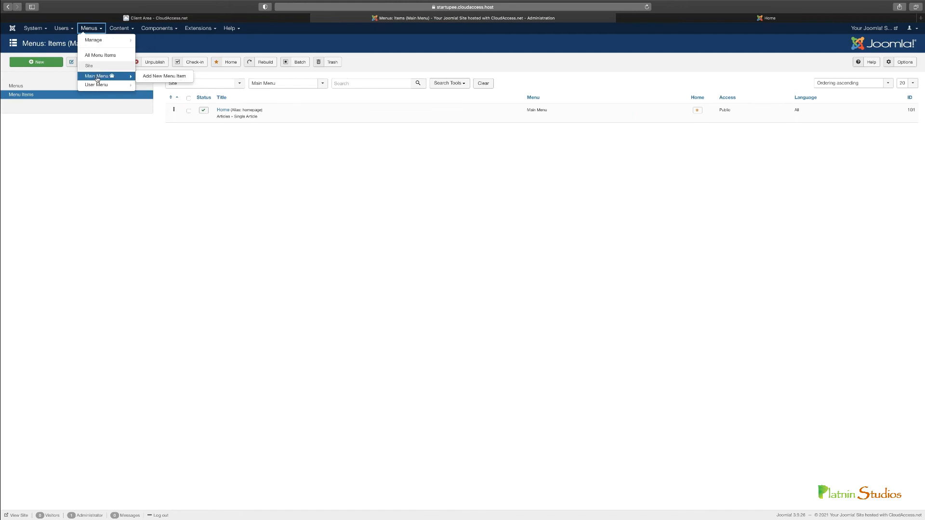
{"action": "left_click", "coordinate": [100, 55]}
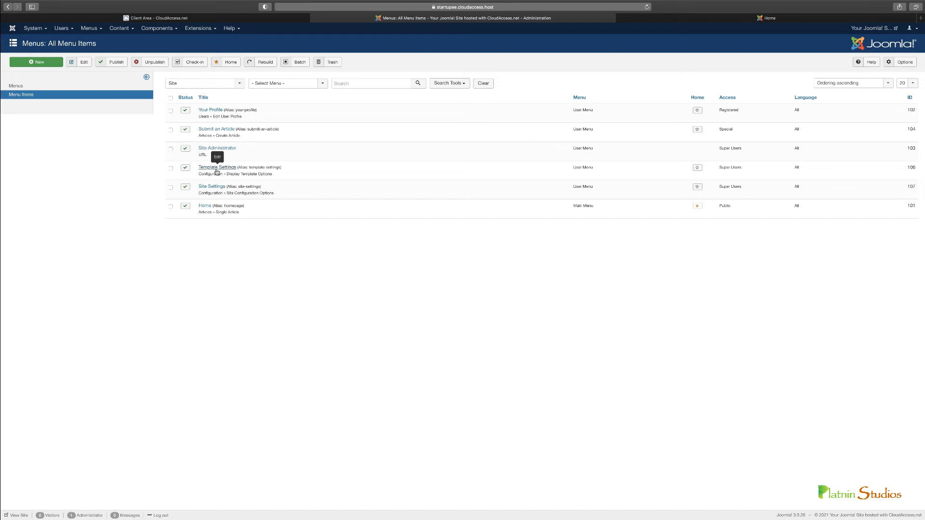
Step: Compare the site's article list with the public home page and open the Getting Started article for editing
{"action": "left_click", "coordinate": [126, 30]}
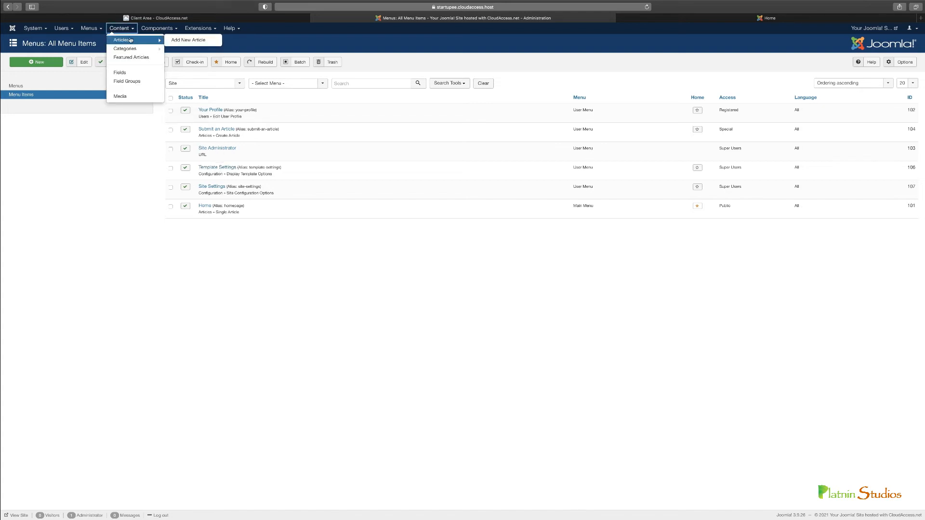
{"action": "left_click", "coordinate": [130, 40]}
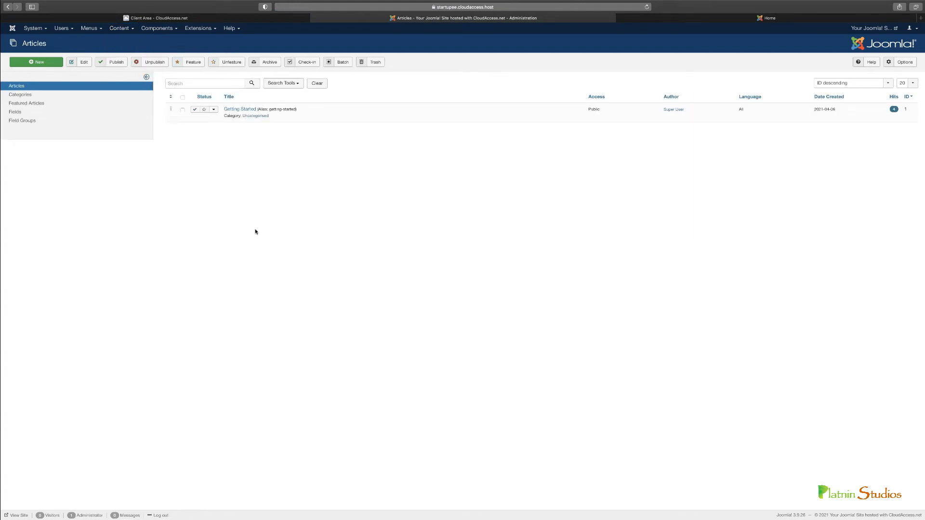
{"action": "left_click", "coordinate": [717, 18]}
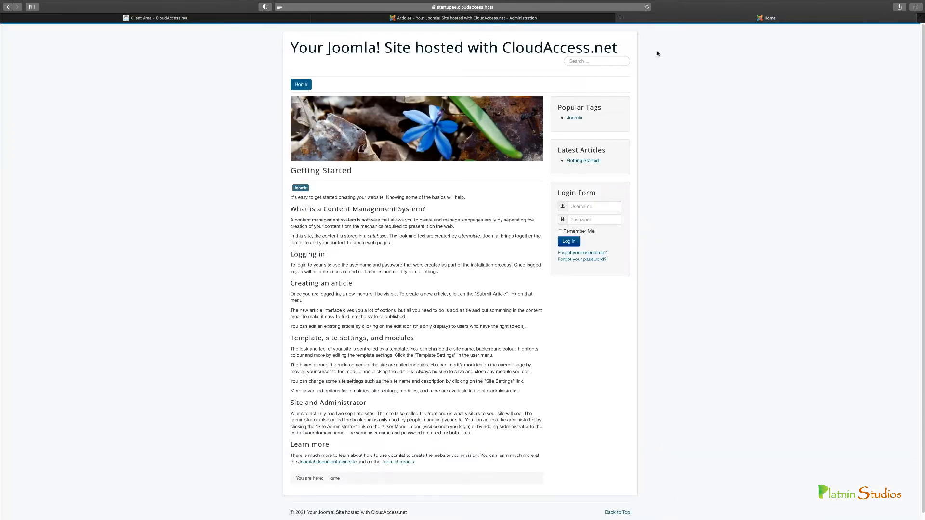
{"action": "left_click", "coordinate": [463, 18]}
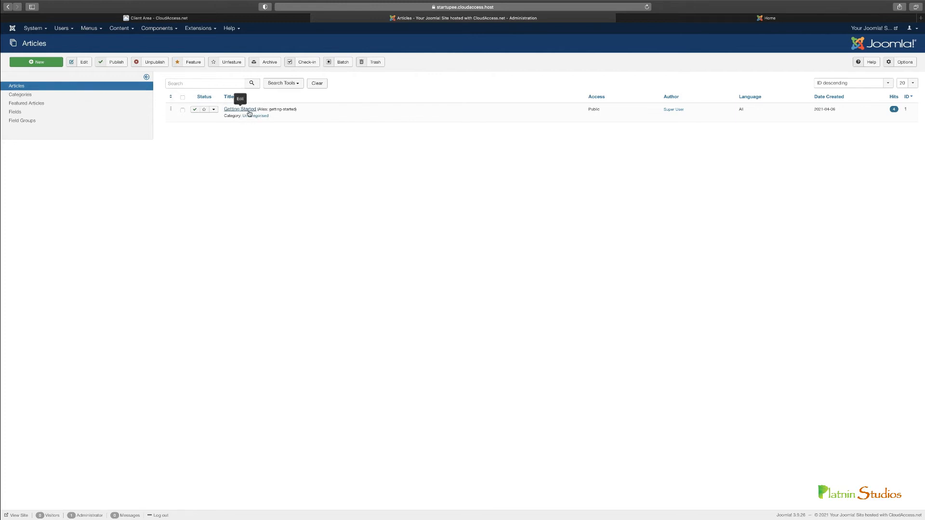
{"action": "left_click", "coordinate": [246, 110]}
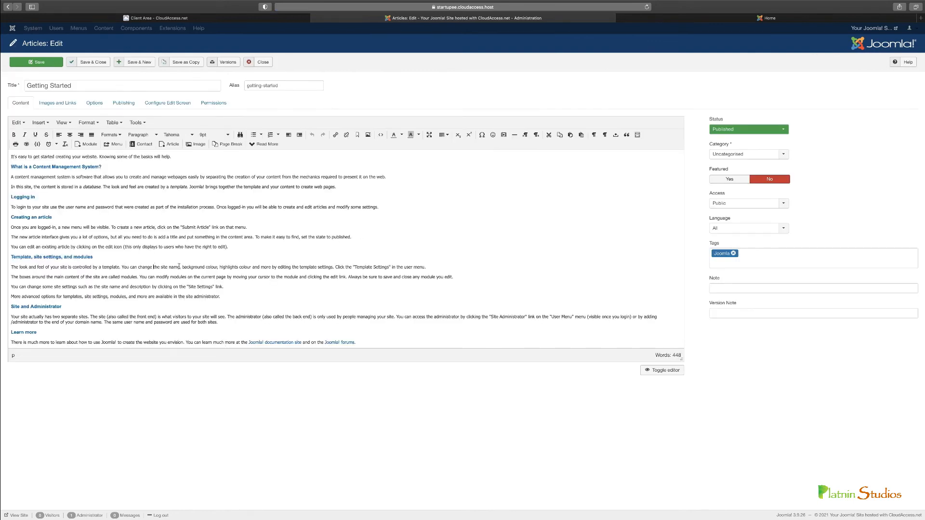
Step: Try adding random test letters to the article's paragraph on the template's look and feel, and check the title and alias
{"action": "type", "text": "ssfasdfadfasdfasdfas"}
{"action": "left_click", "coordinate": [99, 87]}
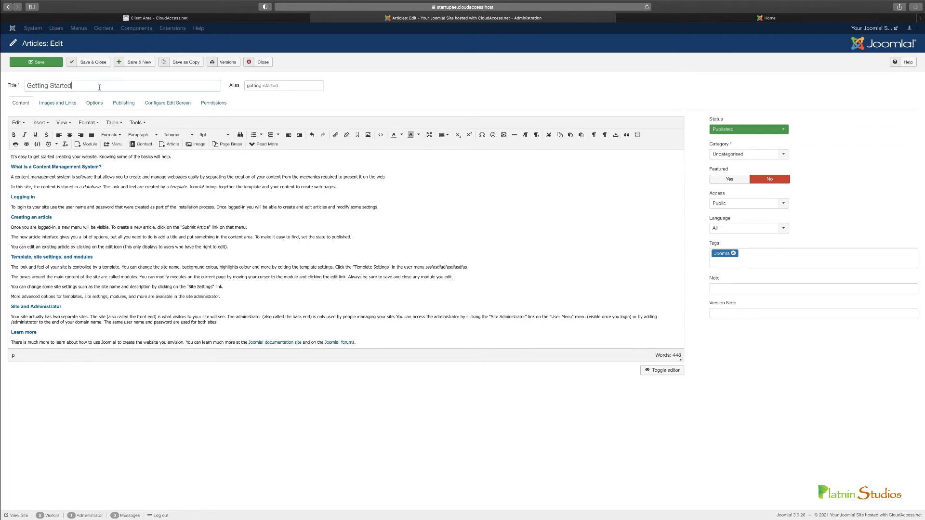
{"action": "double_click", "coordinate": [306, 84]}
{"action": "left_click", "coordinate": [306, 84]}
{"action": "double_click", "coordinate": [309, 288]}
{"action": "left_click", "coordinate": [162, 260]}
Step: Inspect the HTML source code of the article text and leave it without applying changes
{"action": "left_click", "coordinate": [137, 123]}
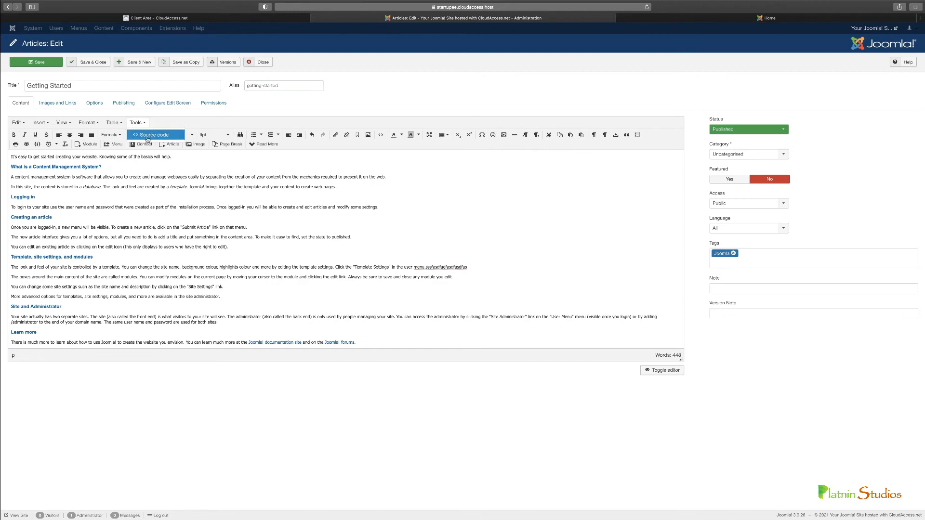
{"action": "left_click", "coordinate": [150, 135]}
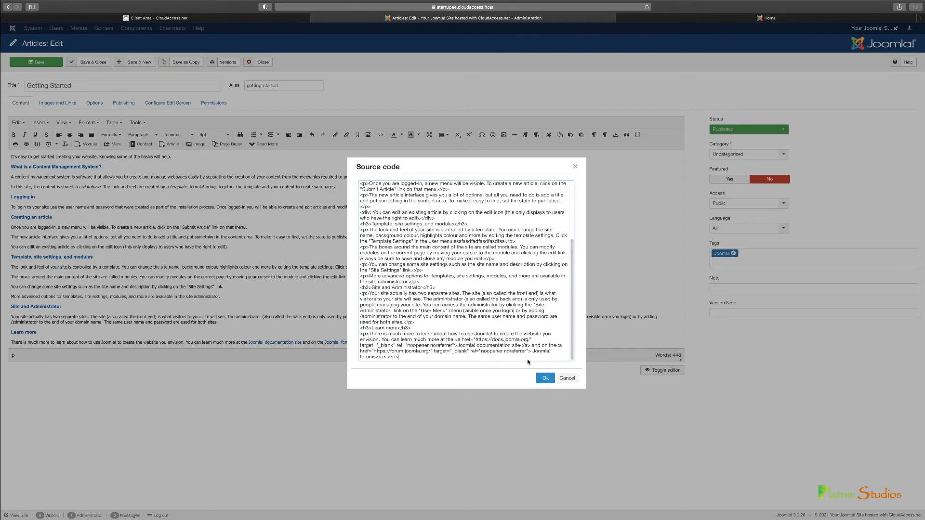
{"action": "left_click", "coordinate": [563, 377]}
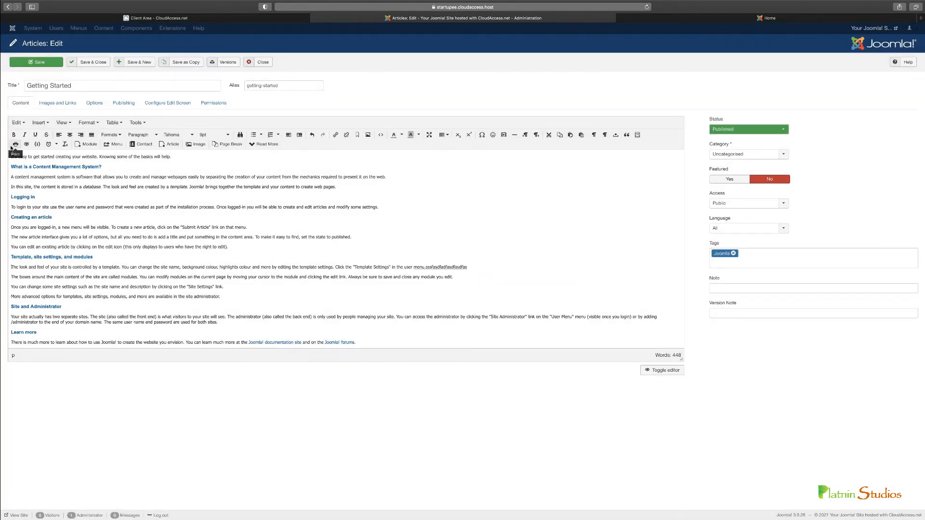
Step: Review the article's image and link settings, including the float choices for the intro image
{"action": "left_click", "coordinate": [71, 103]}
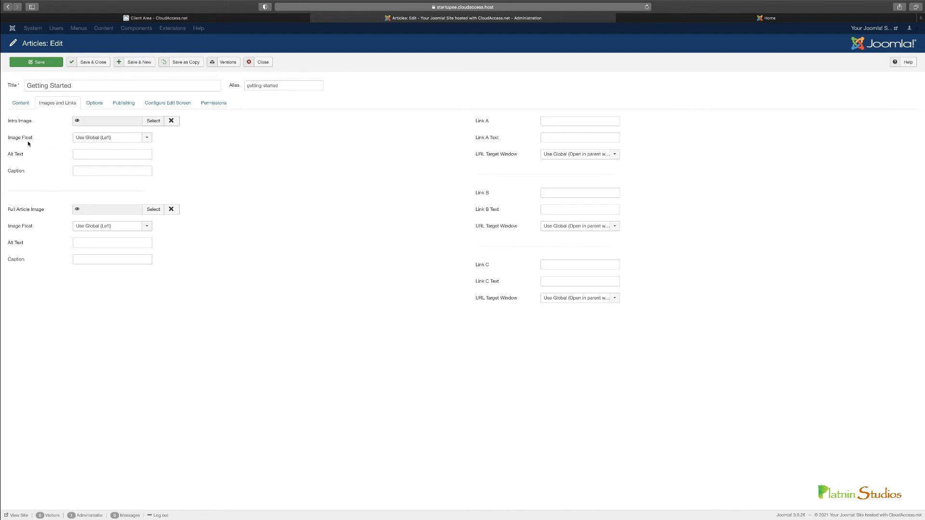
{"action": "left_click", "coordinate": [146, 138]}
{"action": "left_click", "coordinate": [147, 139]}
Step: Review the article's display options, including the choices for showing its title
{"action": "left_click", "coordinate": [97, 103]}
{"action": "scroll", "coordinate": [162, 340], "scroll_direction": "down", "scroll_amount": 2}
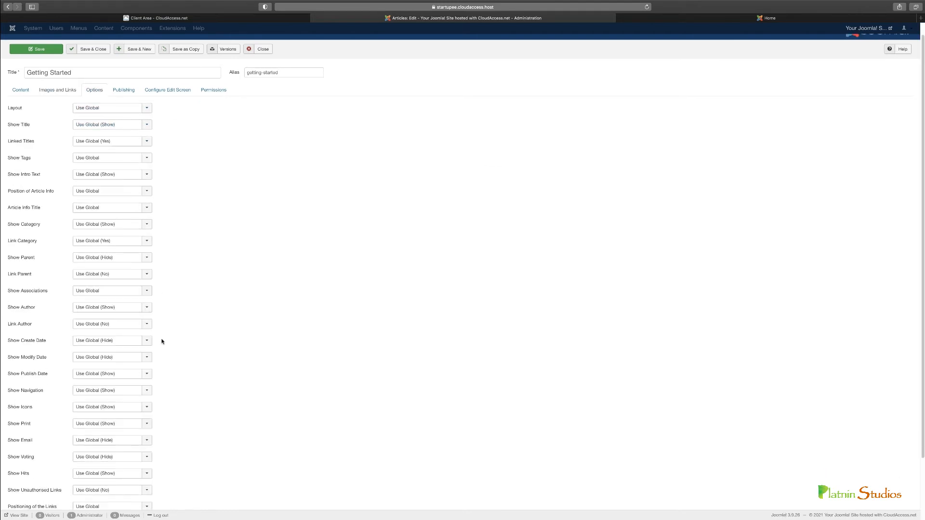
{"action": "scroll", "coordinate": [159, 344], "scroll_direction": "up", "scroll_amount": 2}
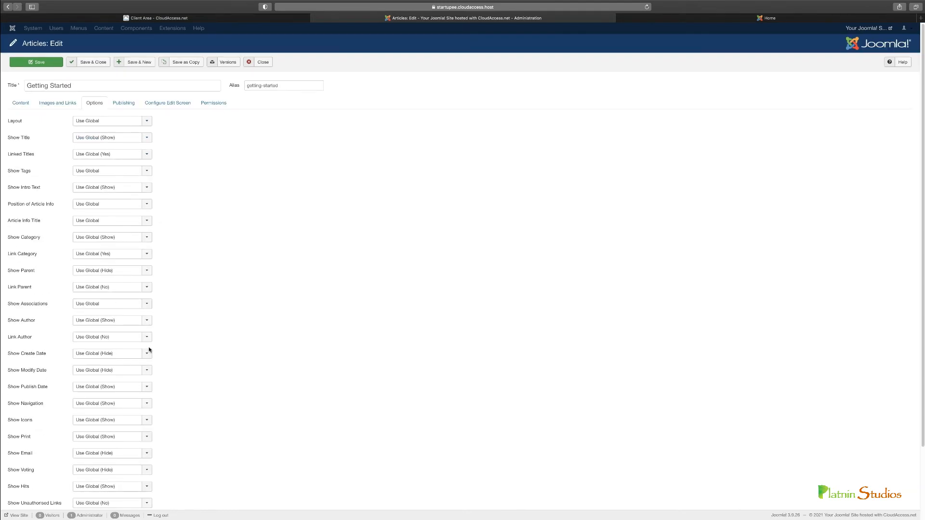
{"action": "left_click", "coordinate": [100, 140]}
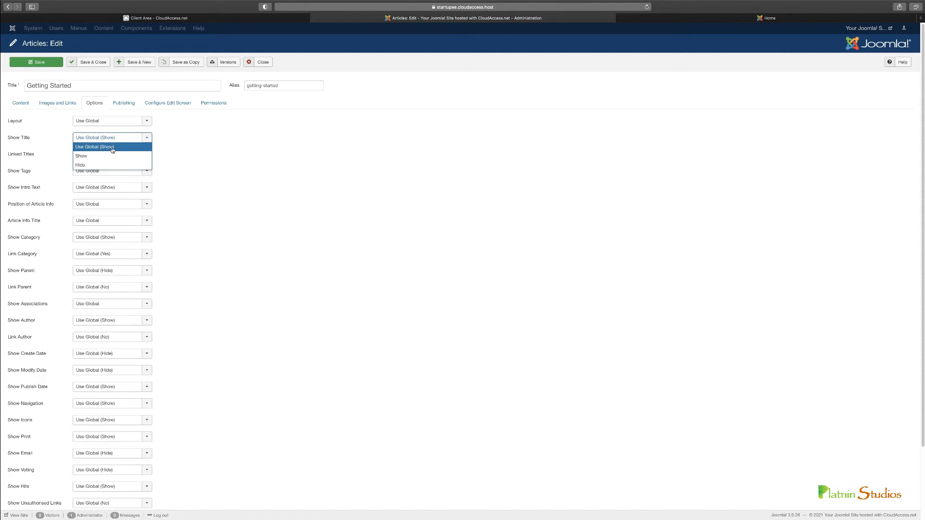
{"action": "left_click", "coordinate": [229, 170]}
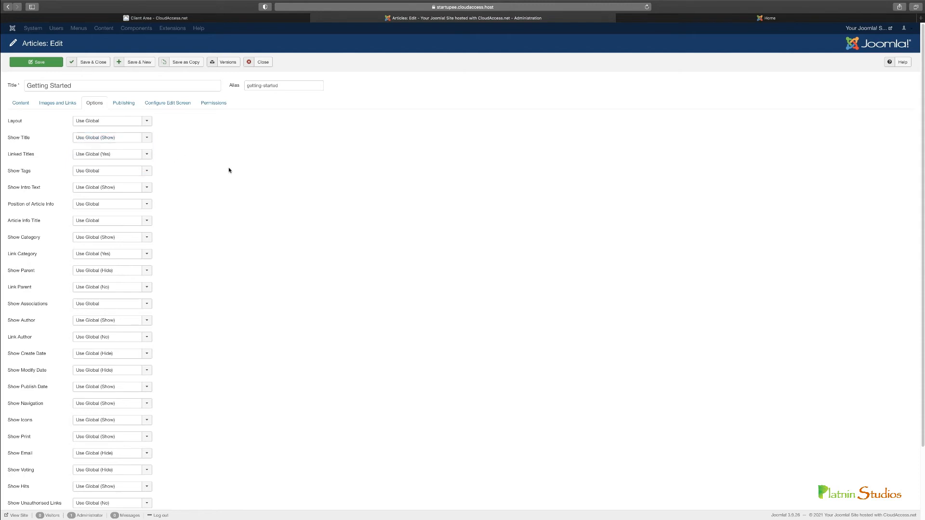
{"action": "left_click", "coordinate": [148, 139]}
{"action": "left_click", "coordinate": [127, 261]}
Step: Review the remaining article display options, including the choices for showing the publish date
{"action": "scroll", "coordinate": [78, 369], "scroll_direction": "down", "scroll_amount": 3}
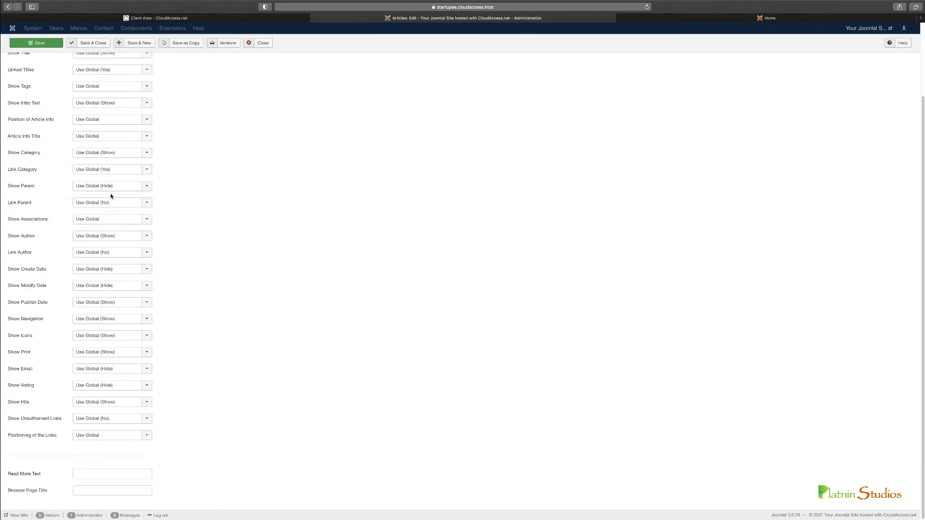
{"action": "left_click", "coordinate": [108, 305]}
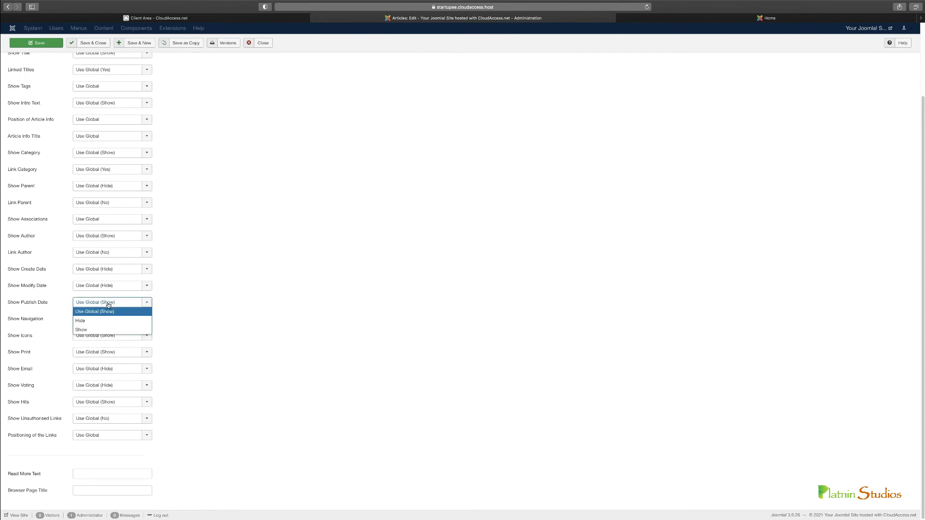
{"action": "left_click", "coordinate": [222, 293]}
{"action": "scroll", "coordinate": [111, 432], "scroll_direction": "up", "scroll_amount": 3}
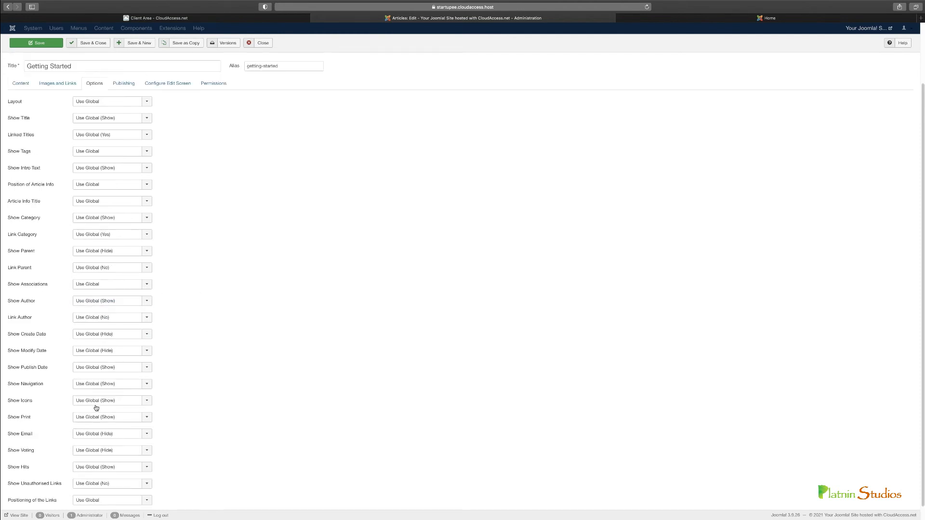
Step: Review the article's publishing dates and metadata settings, including the available robots directives
{"action": "left_click", "coordinate": [118, 104]}
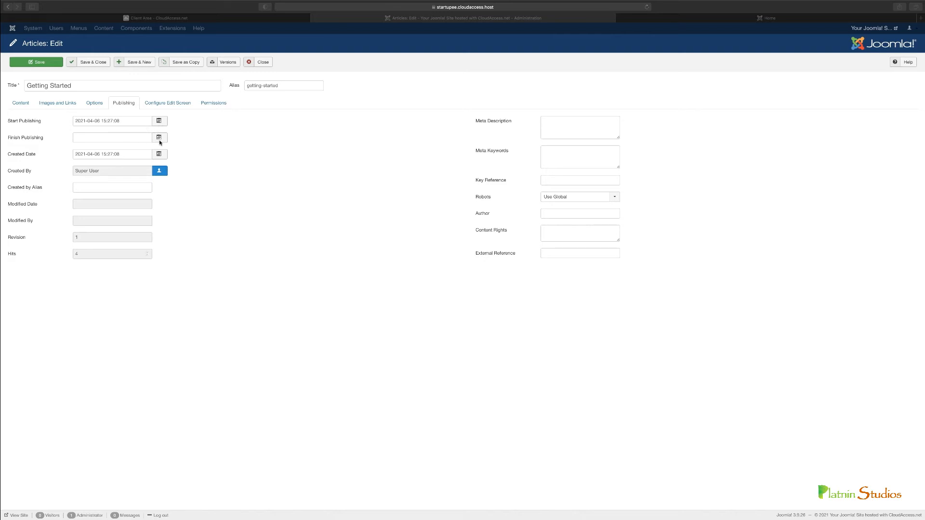
{"action": "left_click", "coordinate": [220, 148]}
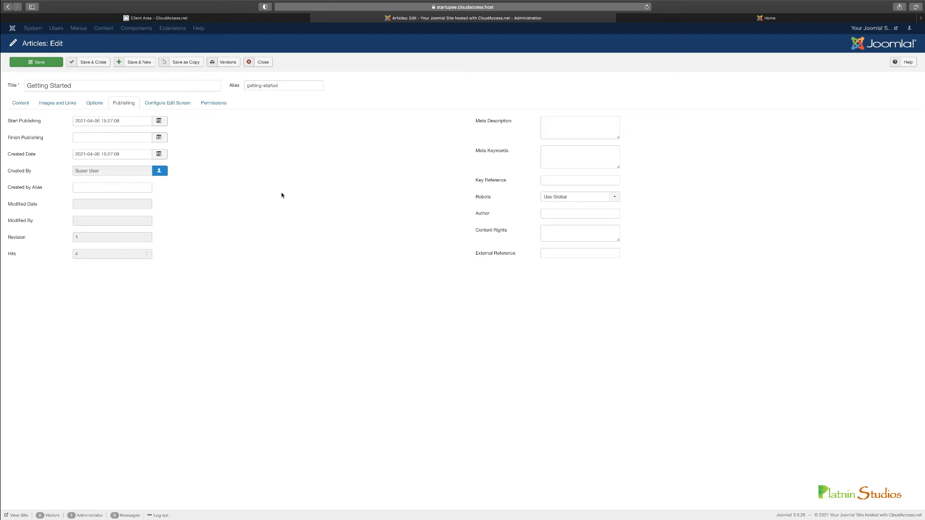
{"action": "left_click", "coordinate": [594, 197]}
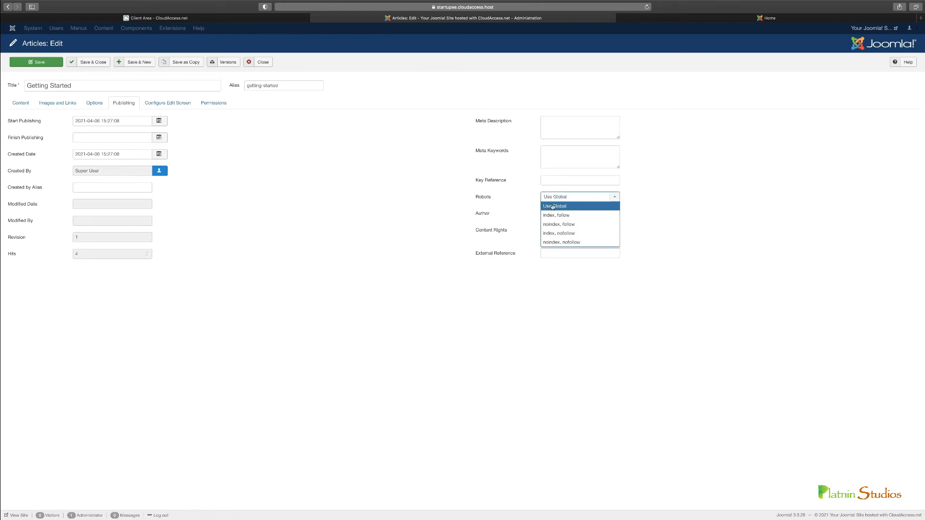
{"action": "left_click", "coordinate": [656, 231]}
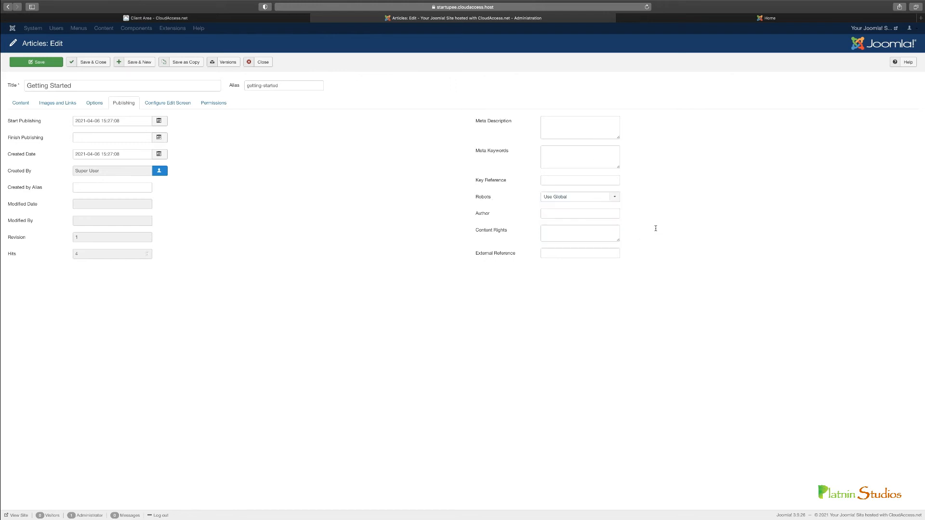
Step: Review the article's edit screen configuration, including the choices for showing publishing options and article options
{"action": "left_click", "coordinate": [168, 104]}
{"action": "mouse_move", "coordinate": [23, 125]}
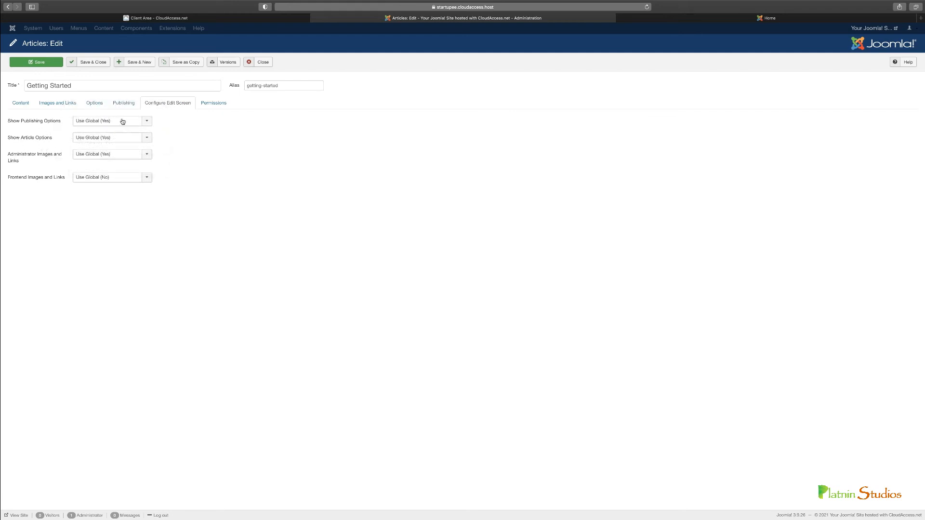
{"action": "left_click", "coordinate": [122, 122]}
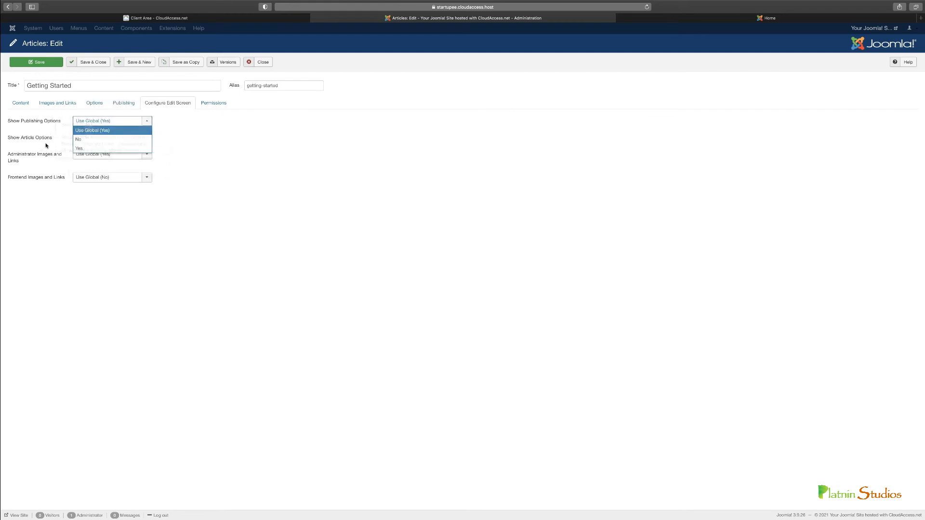
{"action": "left_click", "coordinate": [156, 215]}
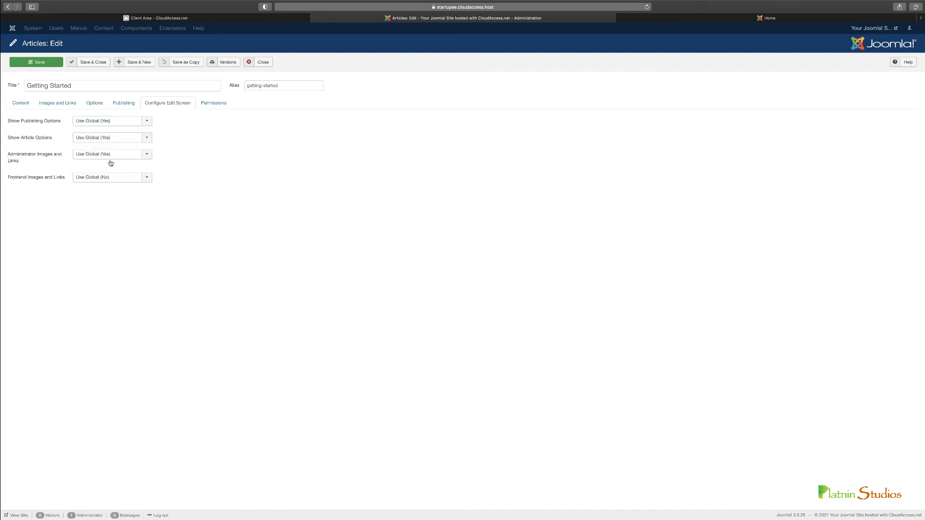
{"action": "left_click", "coordinate": [85, 138]}
{"action": "left_click", "coordinate": [215, 126]}
Step: Review the article's permissions for the Manager, Author, Editor, Publisher and Super Users groups
{"action": "left_click", "coordinate": [216, 104]}
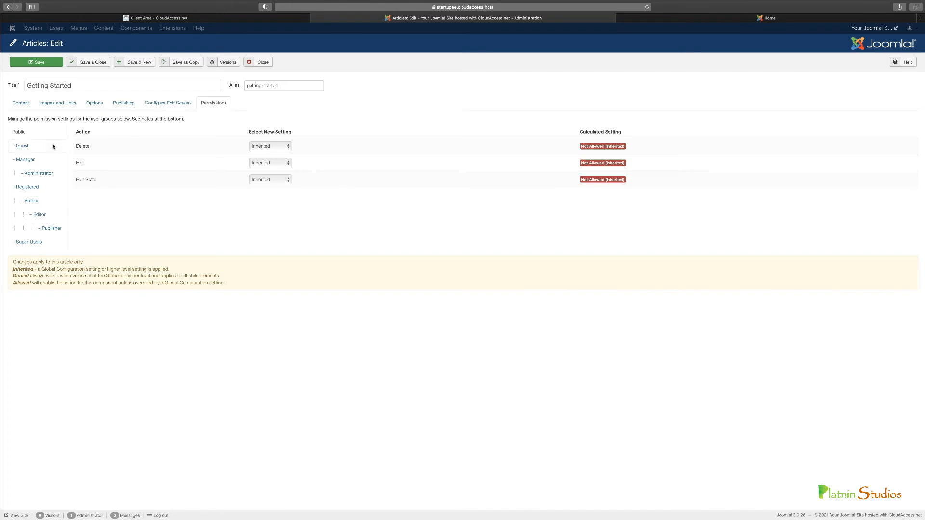
{"action": "left_click", "coordinate": [37, 162]}
{"action": "left_click", "coordinate": [36, 199]}
{"action": "left_click", "coordinate": [53, 217]}
{"action": "left_click", "coordinate": [54, 230]}
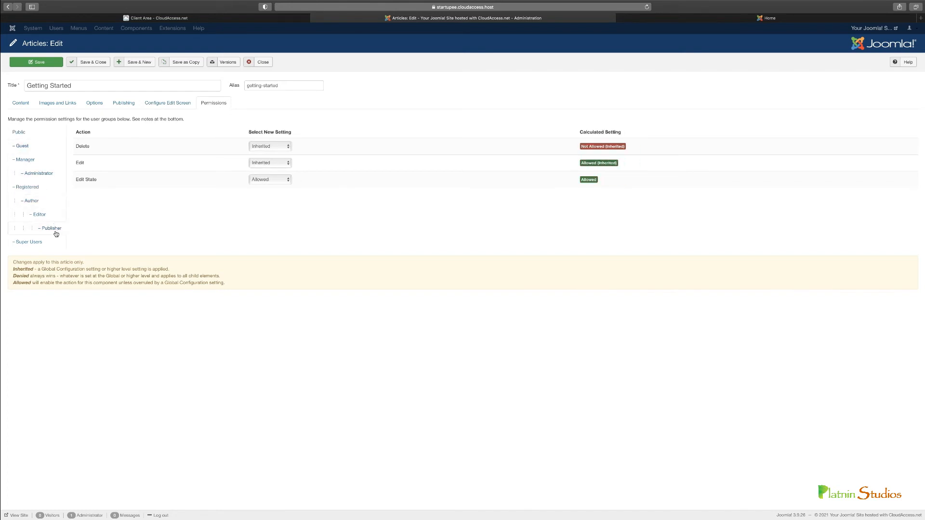
{"action": "left_click", "coordinate": [51, 242]}
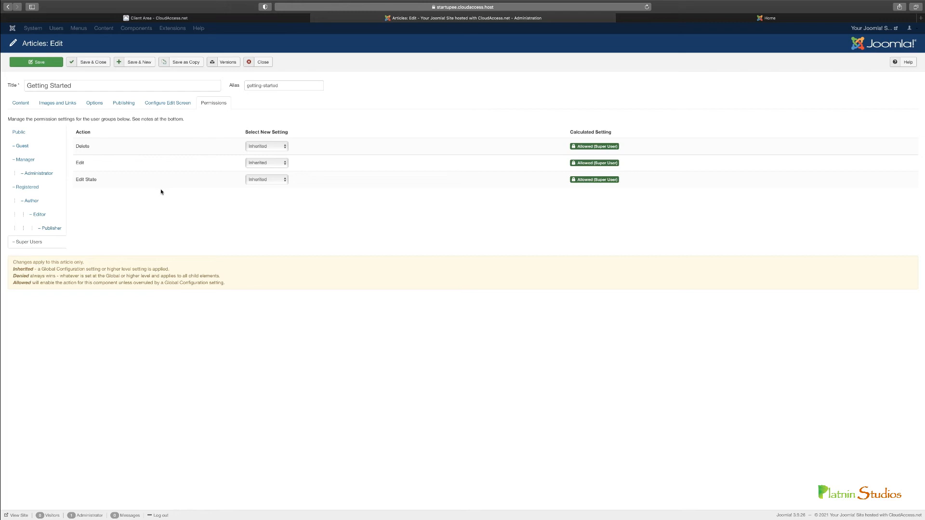
Step: Examine the version history of the Getting Started article, and close the article without saving
{"action": "left_click", "coordinate": [20, 103]}
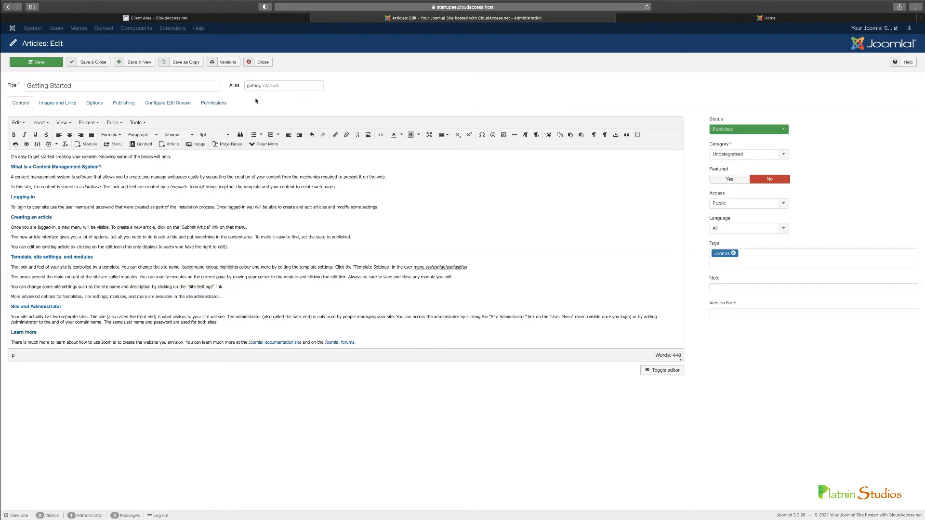
{"action": "left_click", "coordinate": [230, 65]}
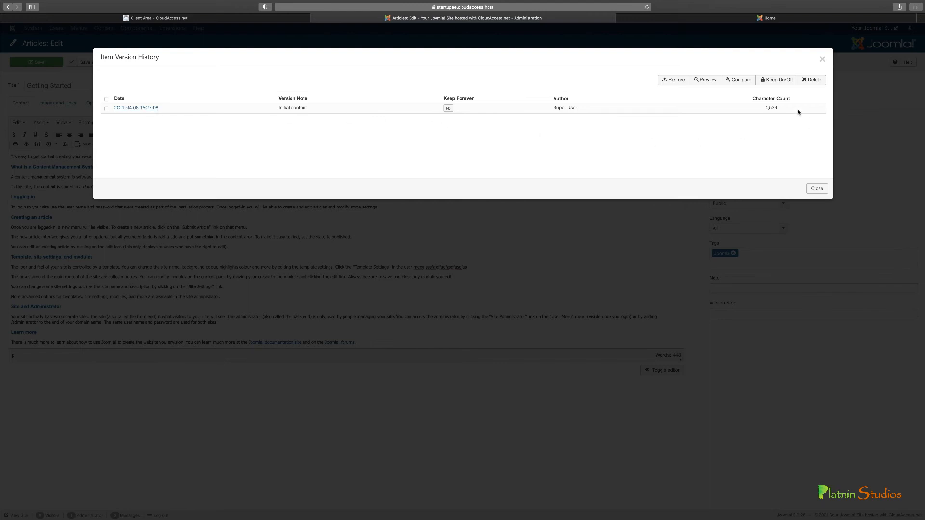
{"action": "mouse_move", "coordinate": [783, 112]}
{"action": "left_mouse_down"}
{"action": "mouse_move", "coordinate": [761, 110]}
{"action": "mouse_move", "coordinate": [786, 108]}
{"action": "left_mouse_up"}
{"action": "left_click", "coordinate": [772, 124]}
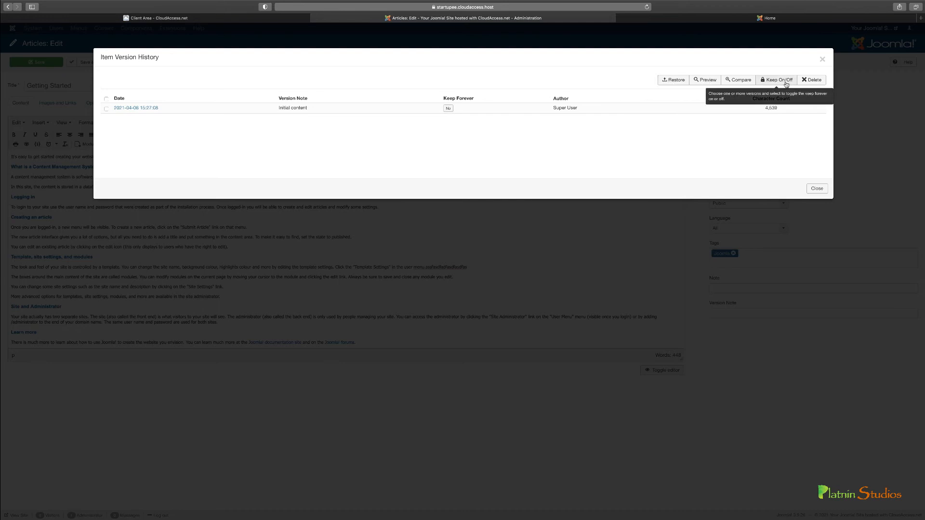
{"action": "left_click", "coordinate": [823, 60]}
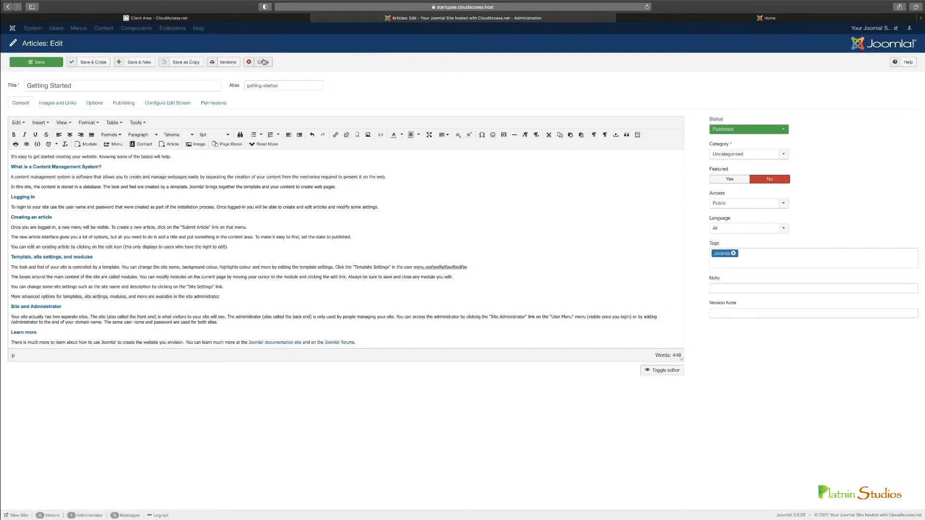
{"action": "left_click", "coordinate": [264, 68]}
Step: Show the list of article categories
{"action": "mouse_move", "coordinate": [130, 30]}
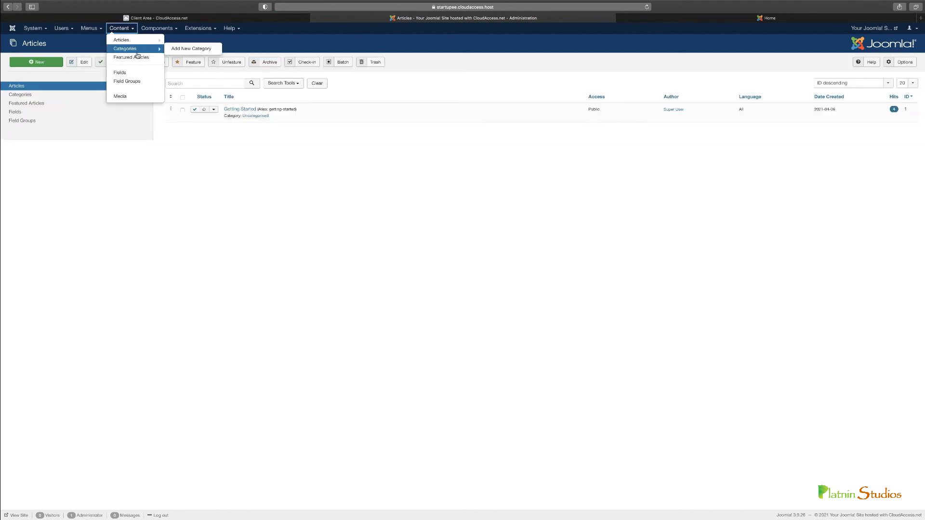
{"action": "left_click", "coordinate": [141, 52]}
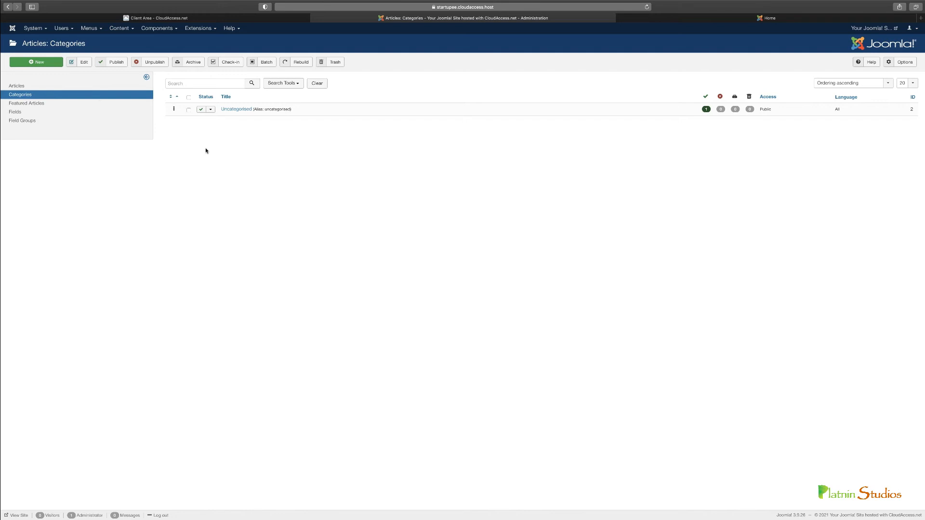
Step: Examine the types available for a new article field, and cancel the field without saving it
{"action": "left_click", "coordinate": [33, 114]}
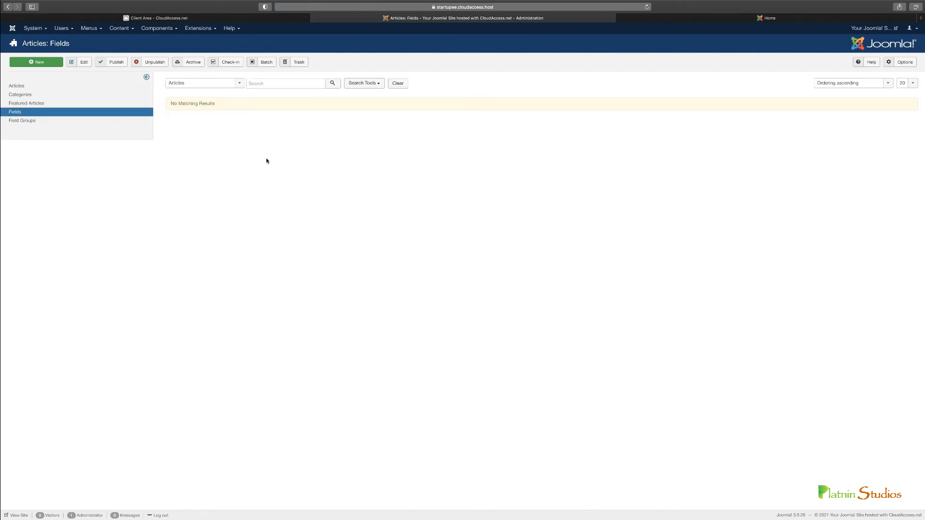
{"action": "left_click", "coordinate": [35, 63]}
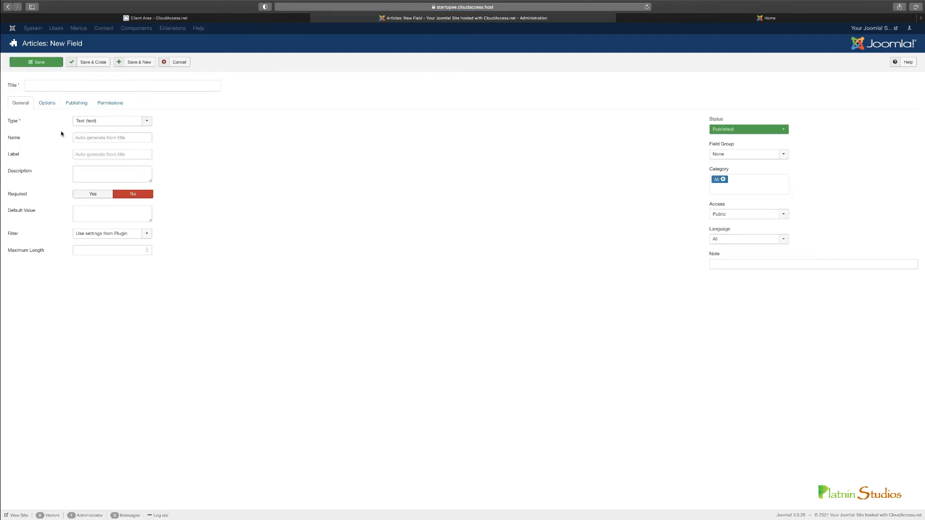
{"action": "left_click", "coordinate": [99, 124]}
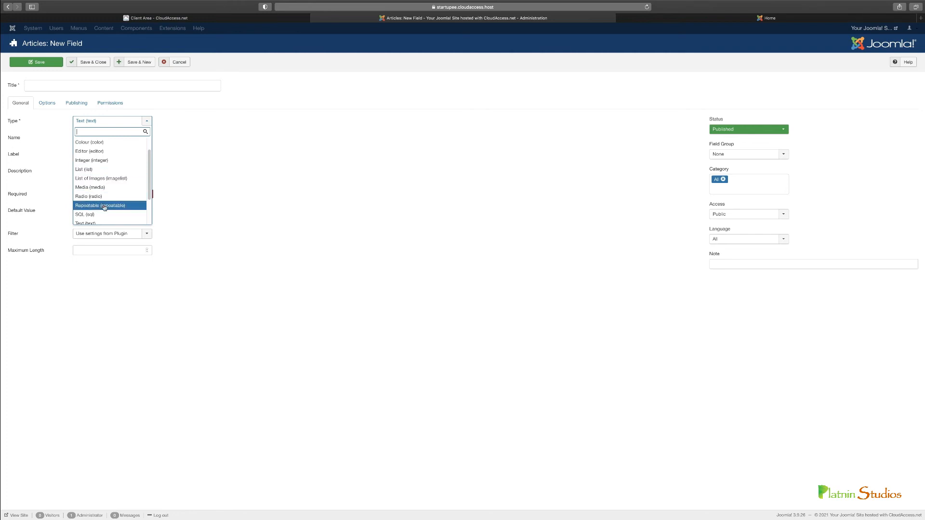
{"action": "left_click", "coordinate": [251, 205]}
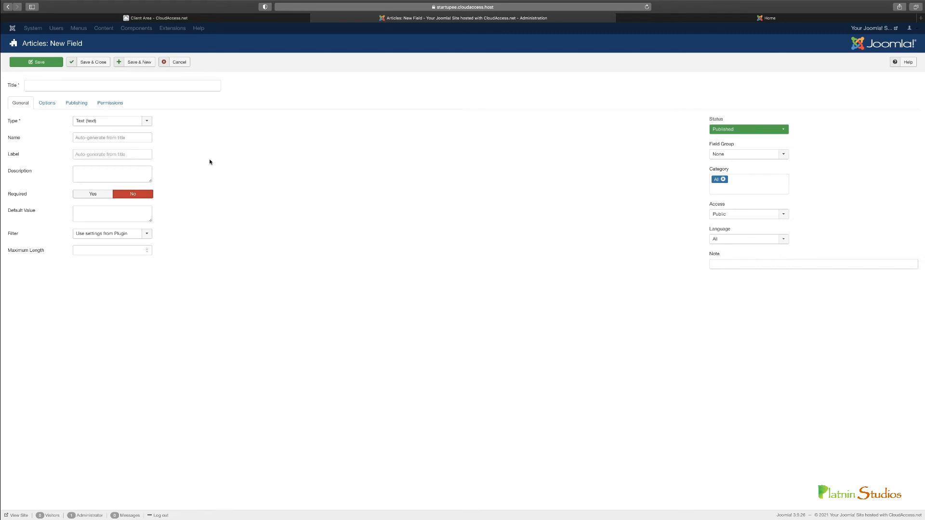
{"action": "left_click", "coordinate": [147, 123]}
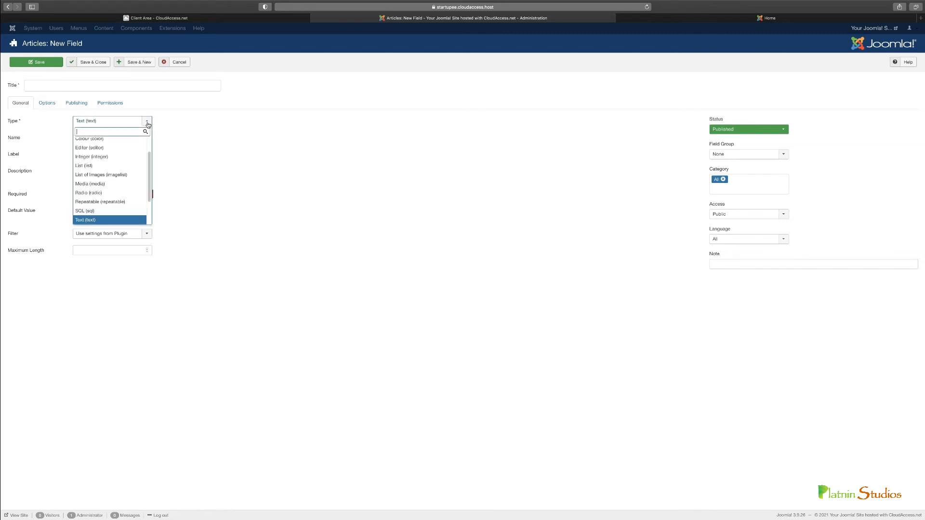
{"action": "left_click", "coordinate": [233, 154]}
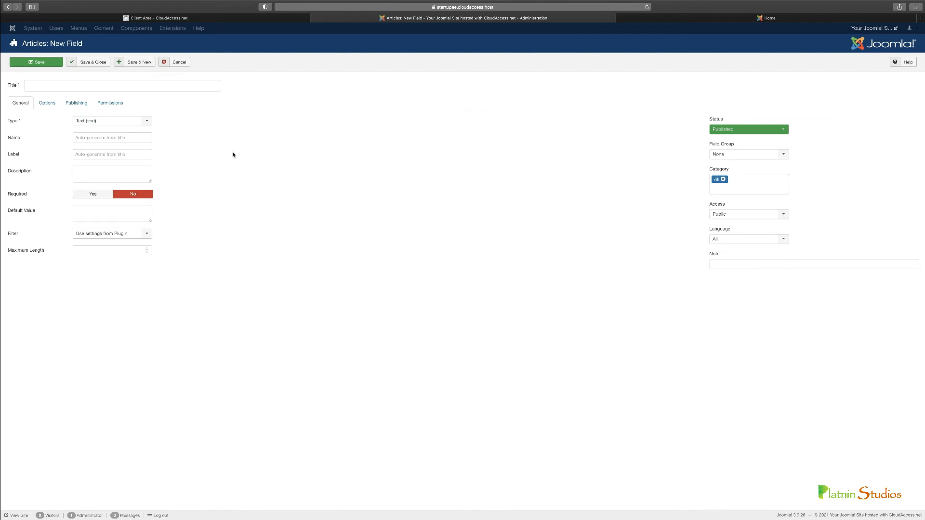
{"action": "left_click", "coordinate": [179, 62]}
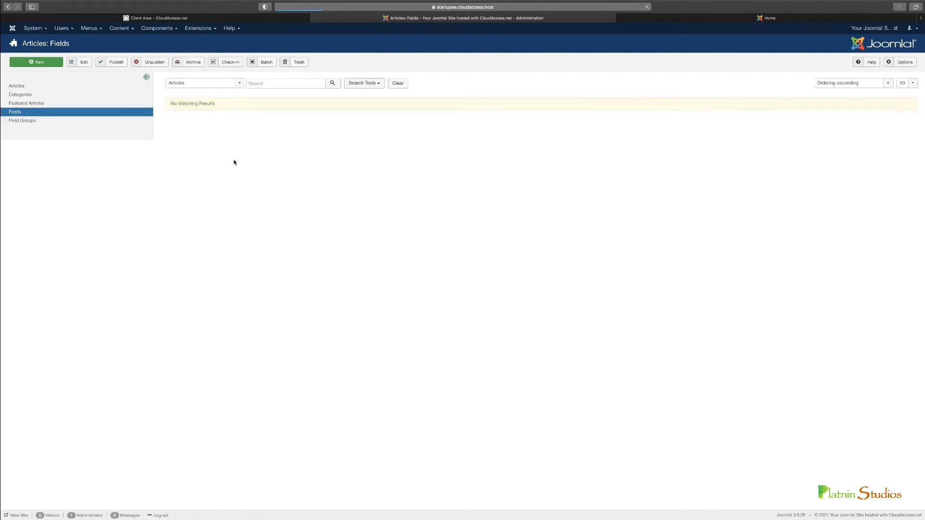
Step: Show the site's media folders and images
{"action": "left_click", "coordinate": [119, 28]}
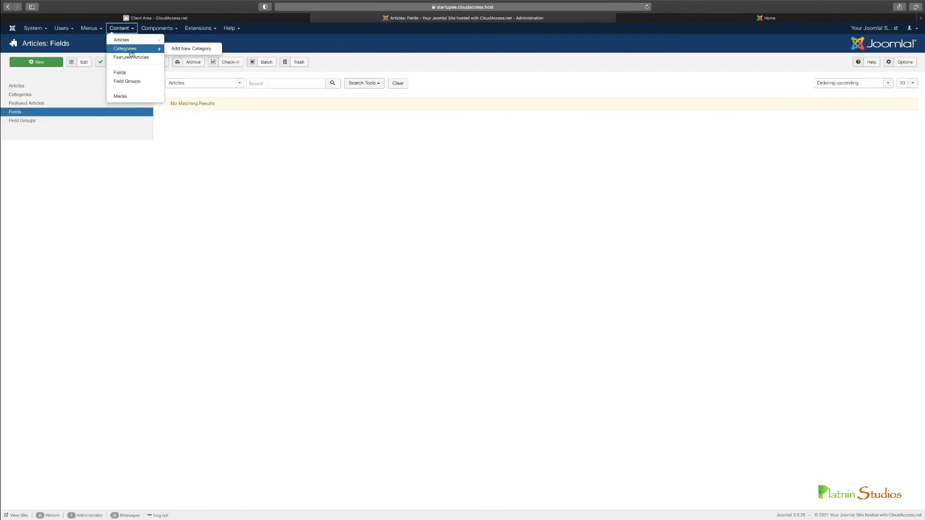
{"action": "left_click", "coordinate": [129, 97]}
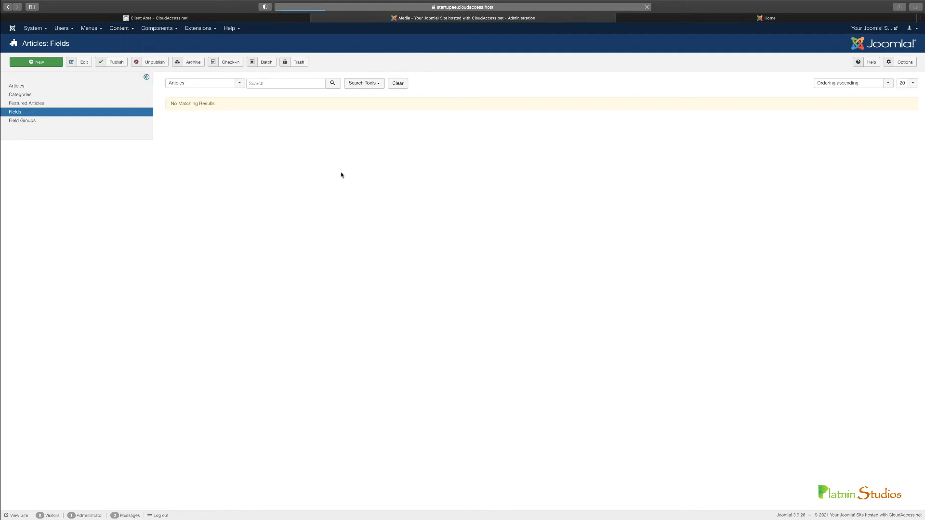
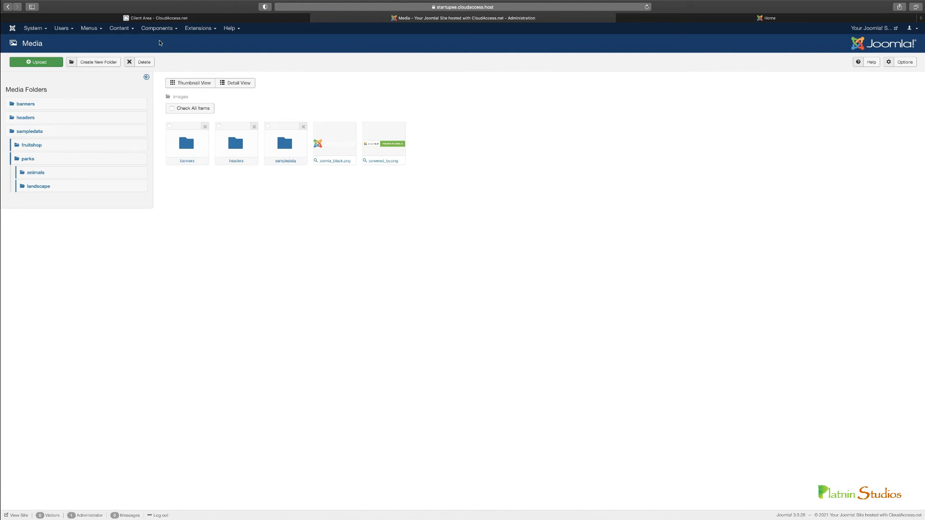
Step: Review the list of installed components, including the entries under News Feeds and Banners
{"action": "left_click", "coordinate": [112, 29]}
{"action": "left_click", "coordinate": [123, 30]}
{"action": "left_click", "coordinate": [164, 29]}
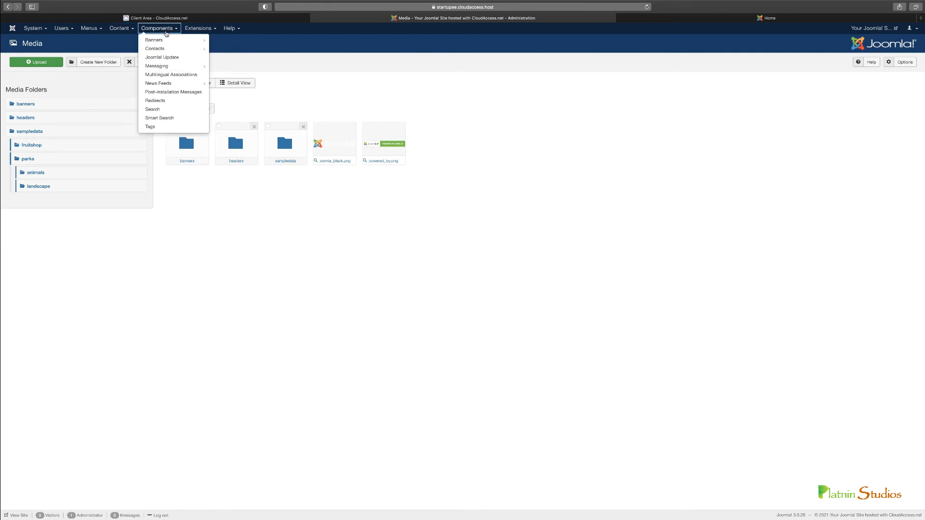
{"action": "mouse_move", "coordinate": [163, 37]}
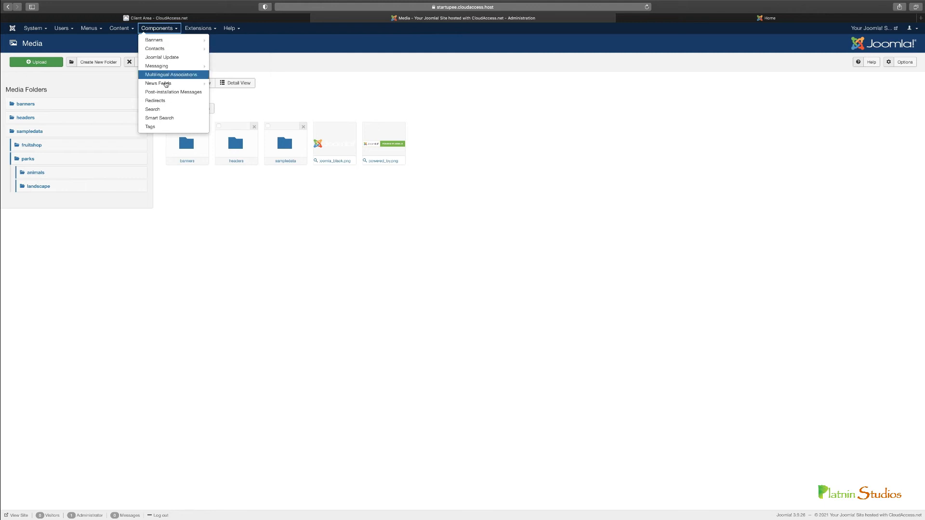
{"action": "mouse_move", "coordinate": [173, 66]}
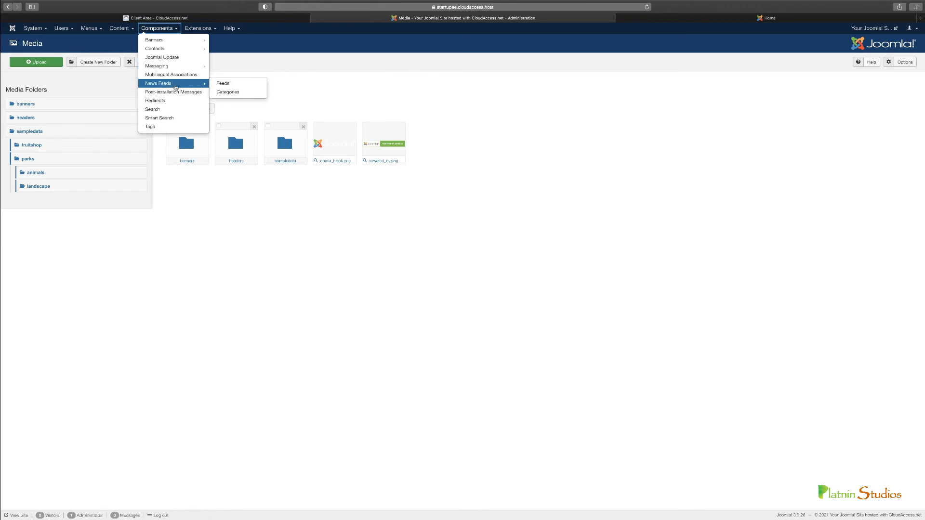
{"action": "mouse_move", "coordinate": [178, 85]}
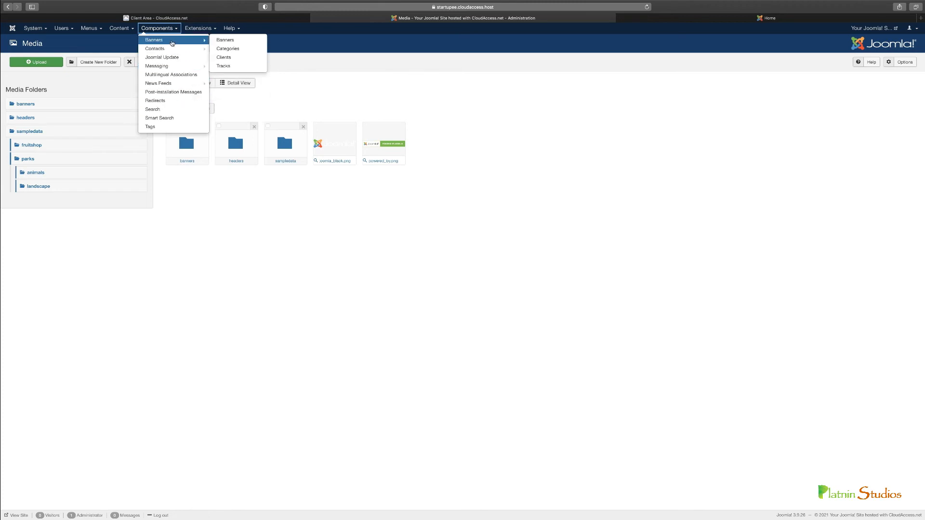
Step: Review the details, banner details and publishing settings of a new banner, and cancel it without saving
{"action": "left_click", "coordinate": [171, 40]}
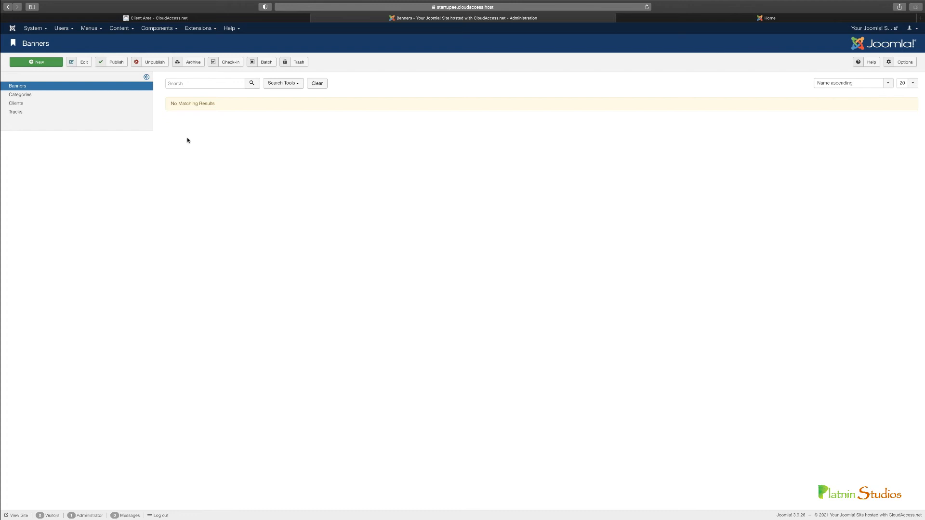
{"action": "left_click", "coordinate": [50, 63]}
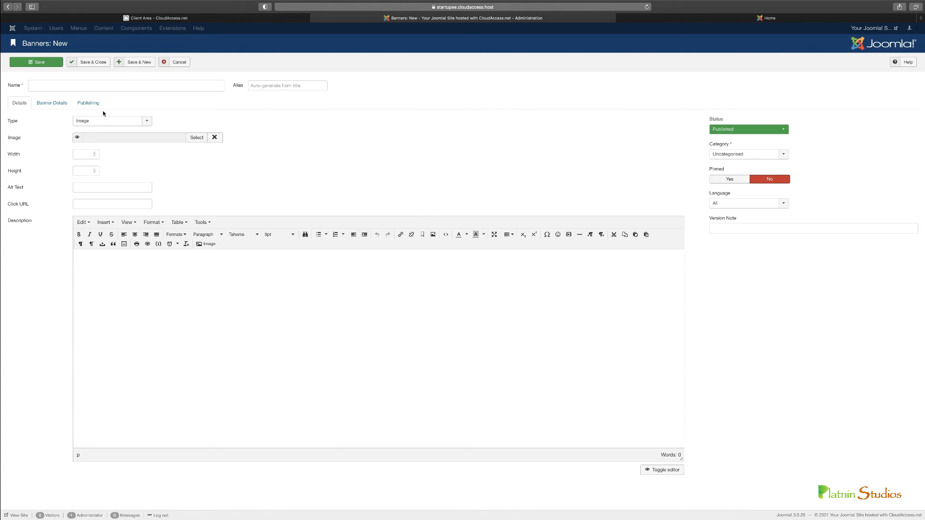
{"action": "left_click", "coordinate": [49, 105]}
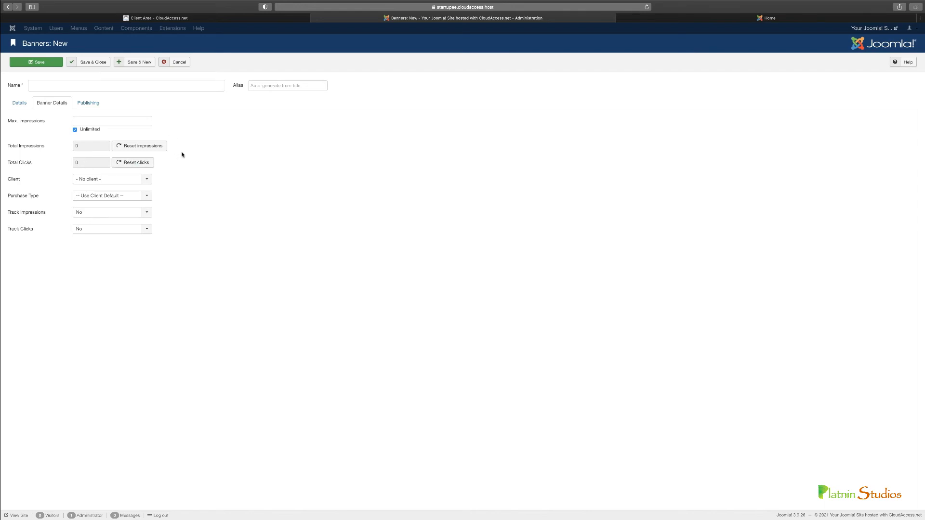
{"action": "left_click", "coordinate": [85, 104]}
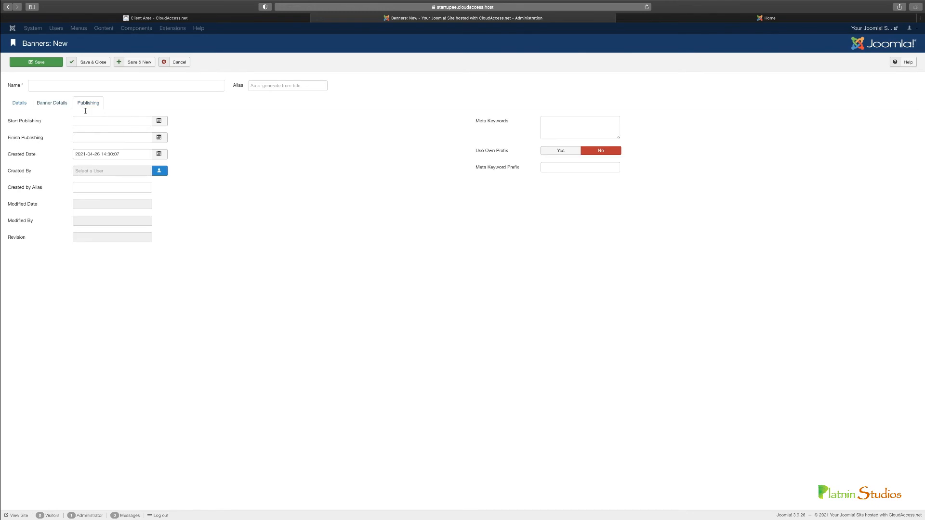
{"action": "left_click", "coordinate": [24, 108]}
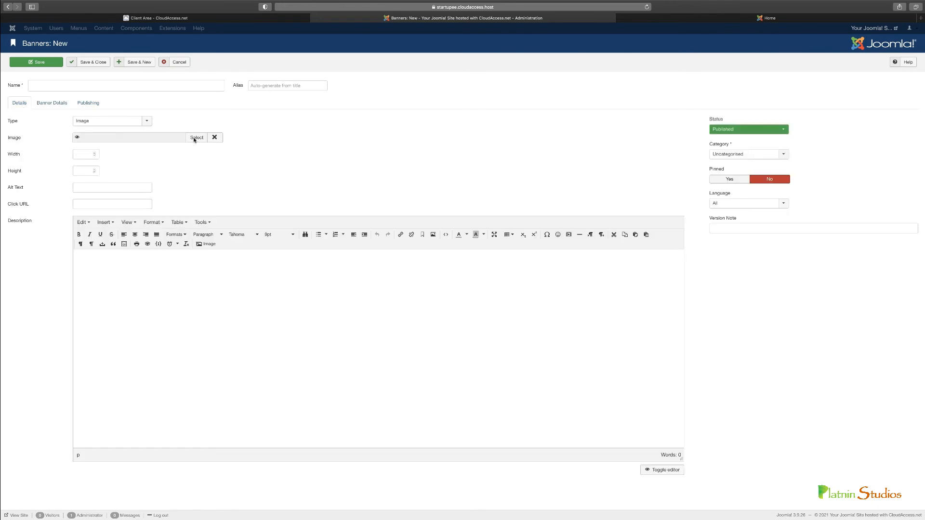
{"action": "left_click", "coordinate": [180, 63]}
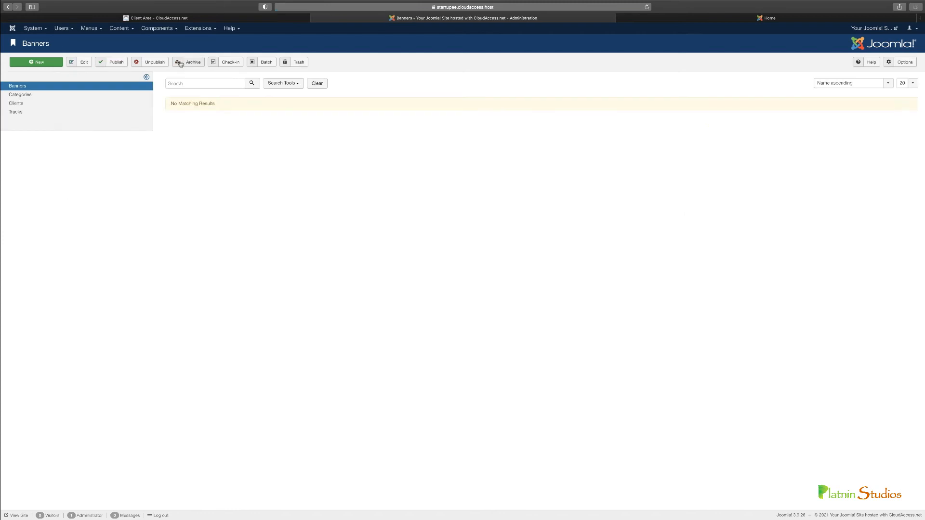
Step: Go to the extension installation page and add the Install from Web feature
{"action": "left_click", "coordinate": [163, 28]}
{"action": "left_click", "coordinate": [251, 195]}
{"action": "left_click", "coordinate": [212, 30]}
{"action": "mouse_move", "coordinate": [211, 43]}
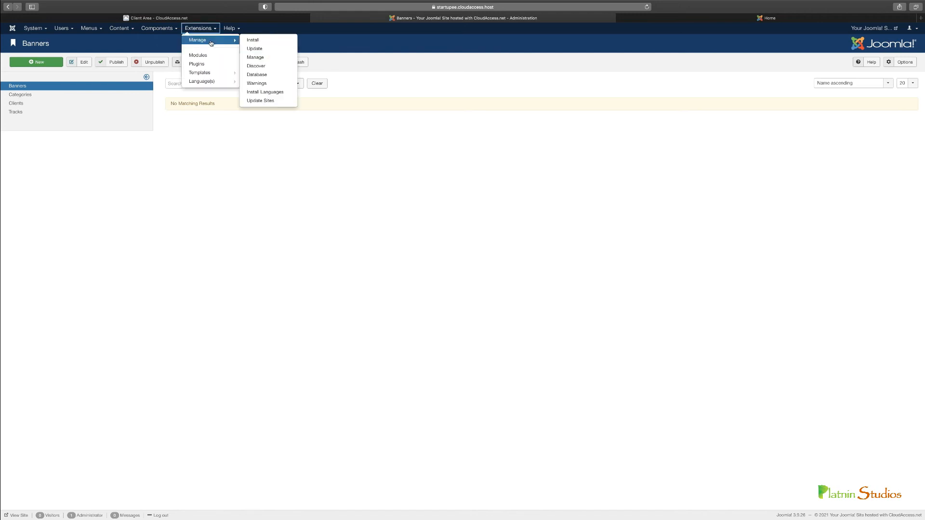
{"action": "left_click", "coordinate": [247, 42]}
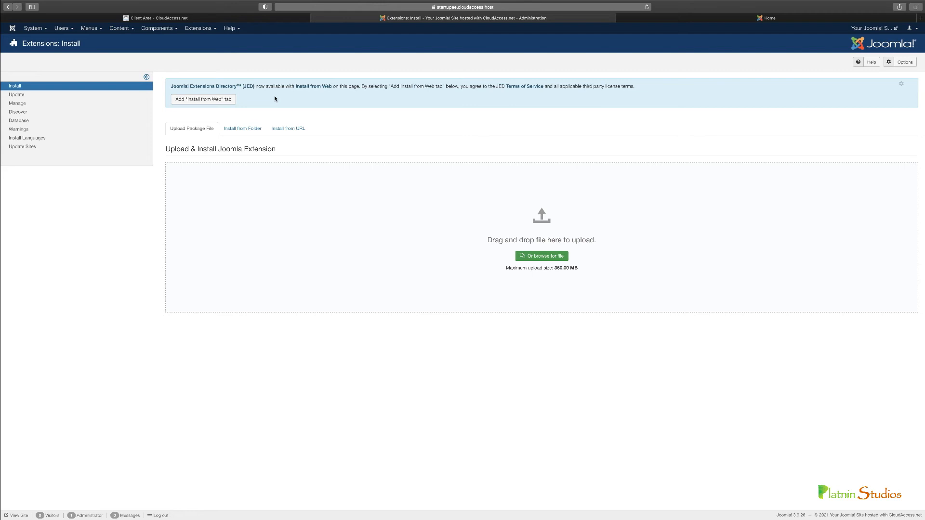
{"action": "left_click", "coordinate": [195, 99]}
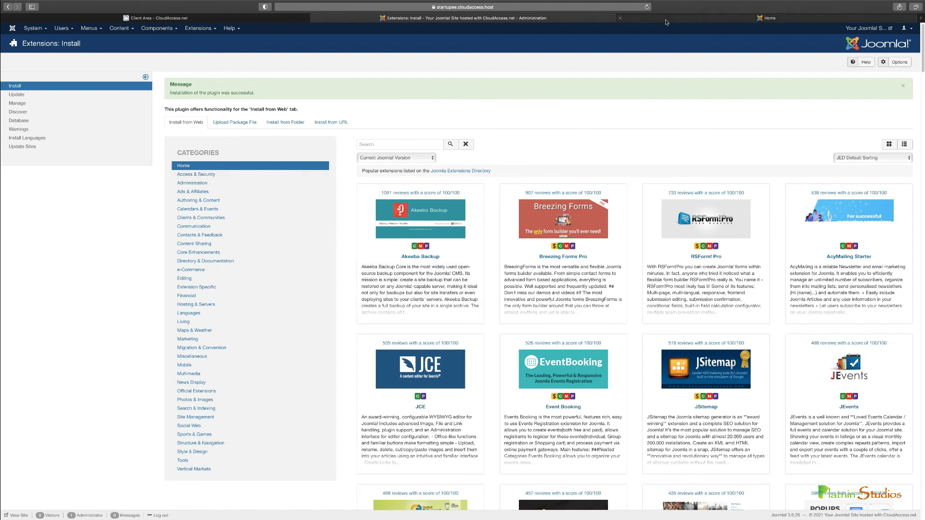
Step: Load joomla.org in the browser tab showing the site's home page, and go to its extensions directory
{"action": "left_click", "coordinate": [667, 19]}
{"action": "left_click", "coordinate": [557, 6]}
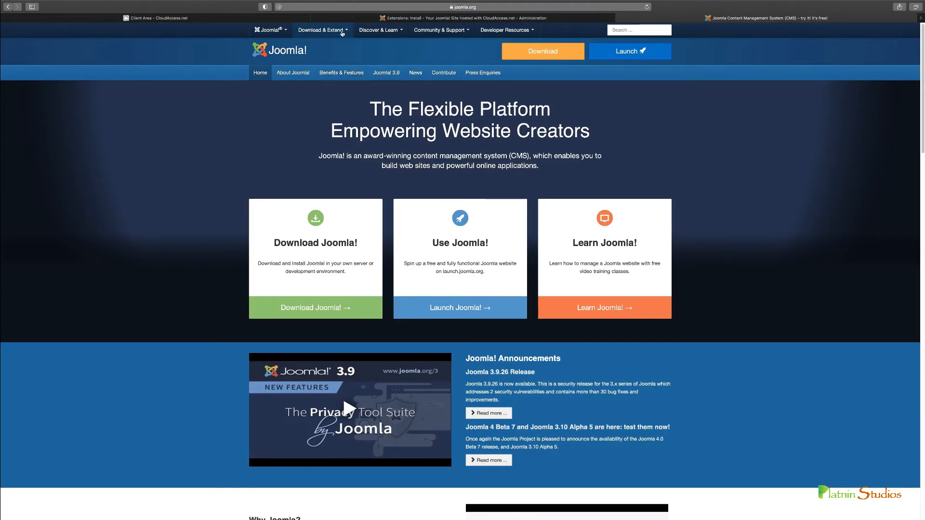
{"action": "left_click", "coordinate": [343, 32]}
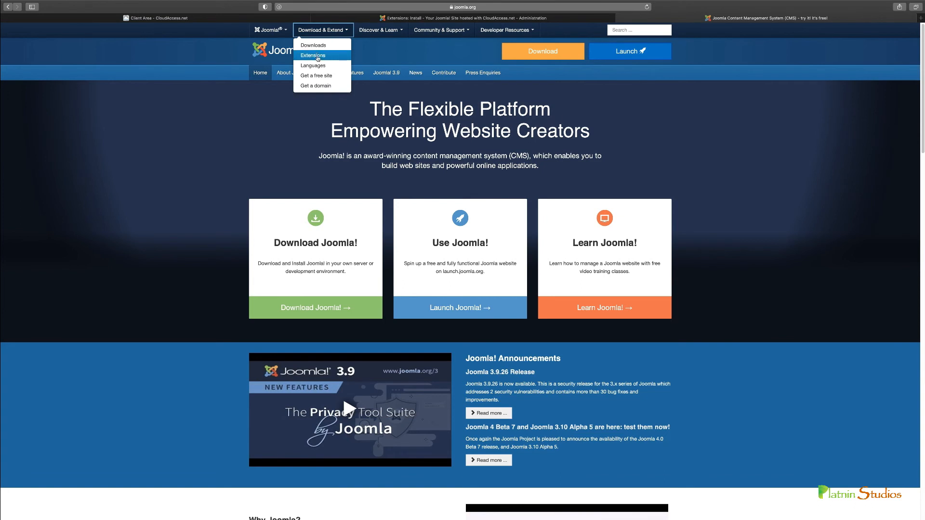
Step: Compare the extension categories offered by Install from Web with those in the Joomla Extensions Directory
{"action": "left_click", "coordinate": [419, 19]}
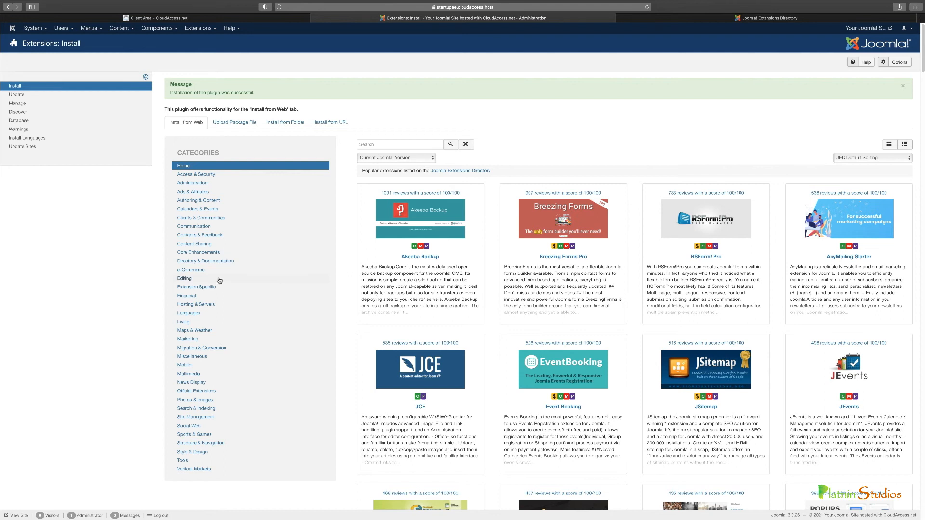
{"action": "left_click", "coordinate": [737, 18]}
{"action": "scroll", "coordinate": [460, 317], "scroll_direction": "down", "scroll_amount": 10}
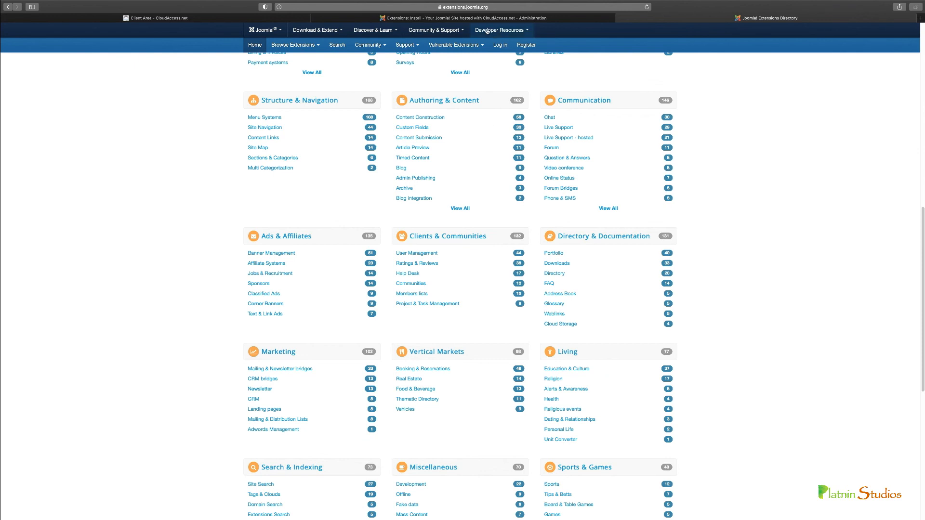
{"action": "left_click", "coordinate": [464, 17]}
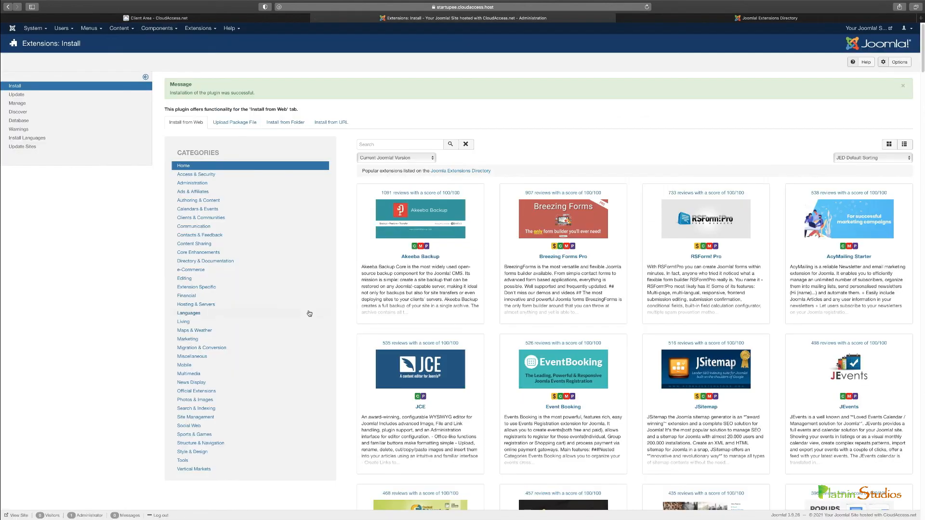
{"action": "left_click", "coordinate": [749, 19]}
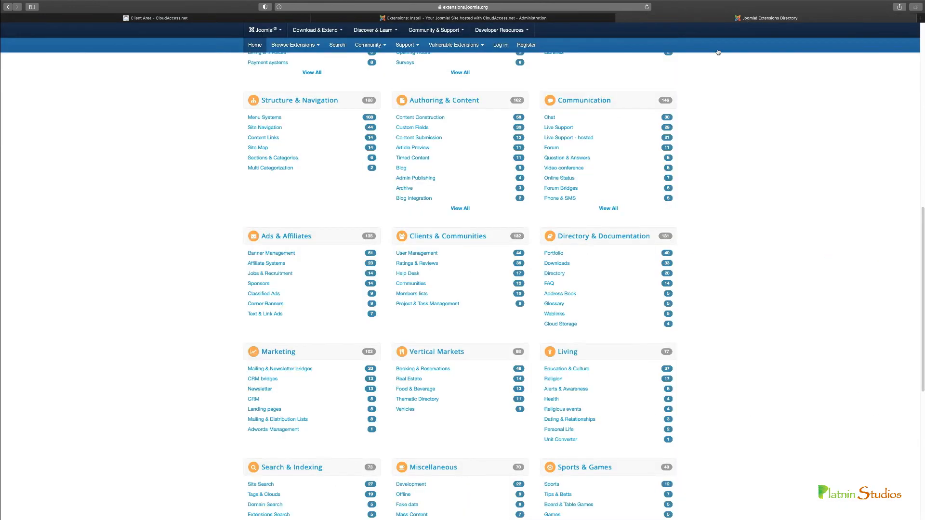
{"action": "scroll", "coordinate": [398, 258], "scroll_direction": "down", "scroll_amount": 6}
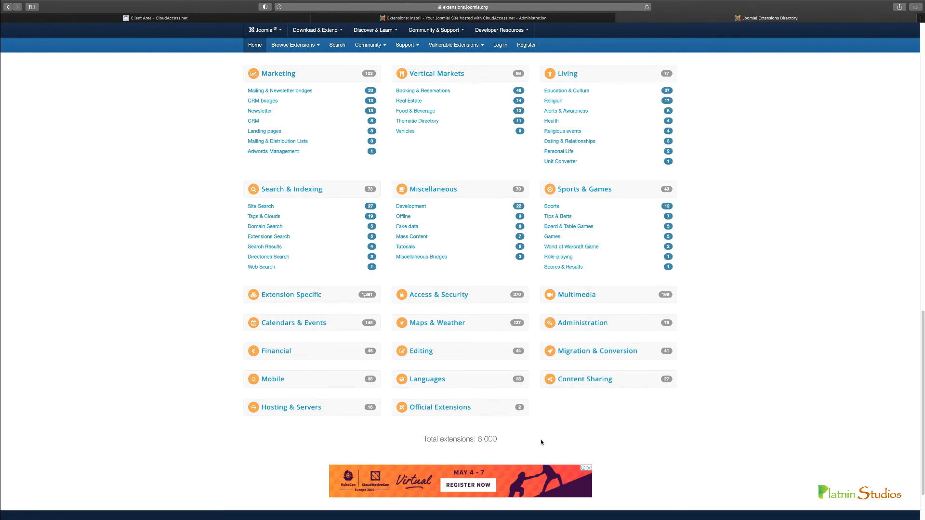
Step: View the Akeeba Backup listing in Install from Web, and look over the Joomla Extensions Directory categories again
{"action": "left_click", "coordinate": [436, 17]}
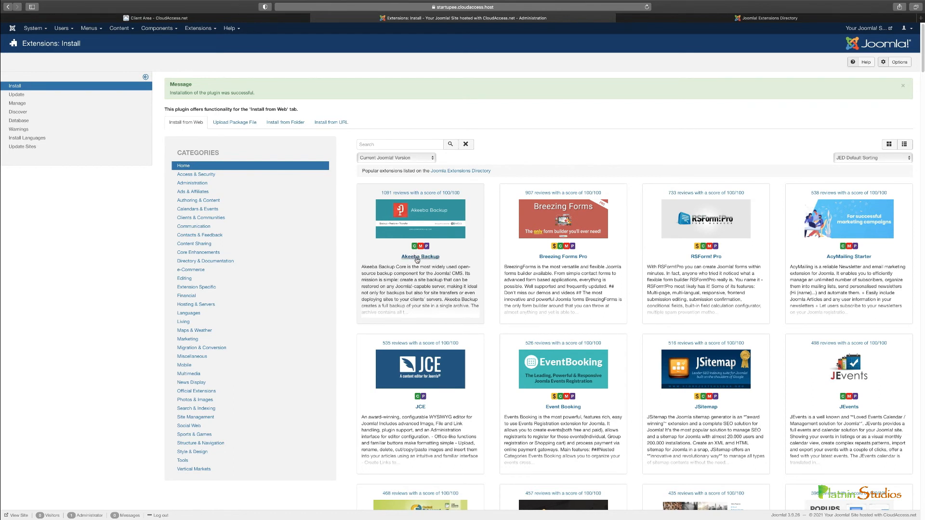
{"action": "left_click", "coordinate": [417, 259]}
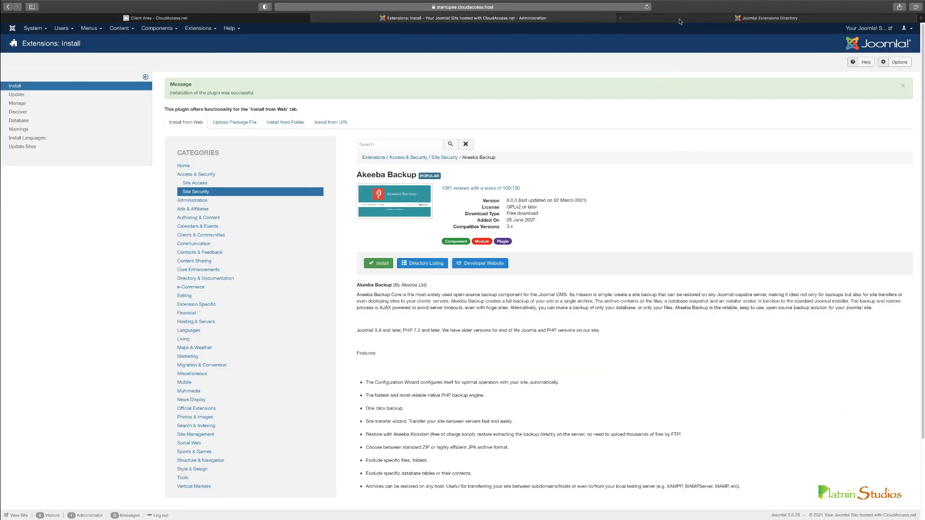
{"action": "left_click", "coordinate": [679, 22]}
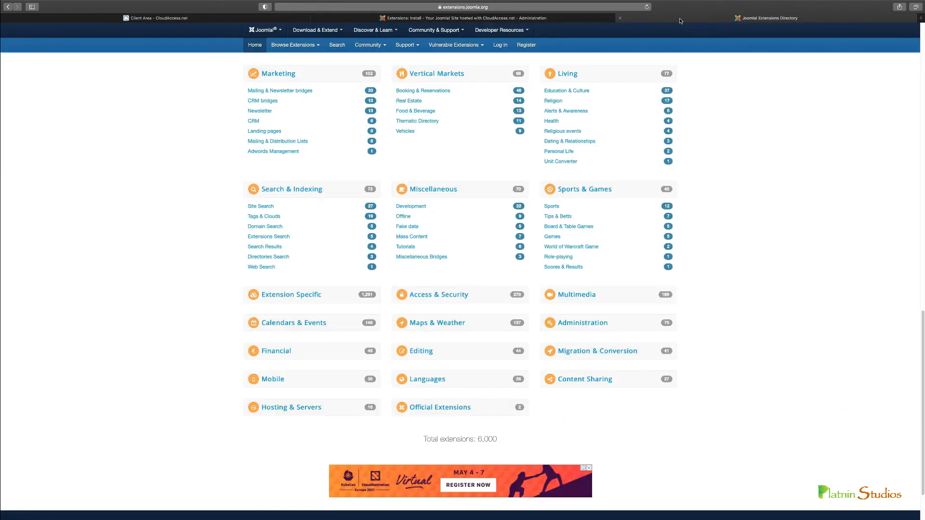
{"action": "scroll", "coordinate": [501, 274], "scroll_direction": "up", "scroll_amount": 15}
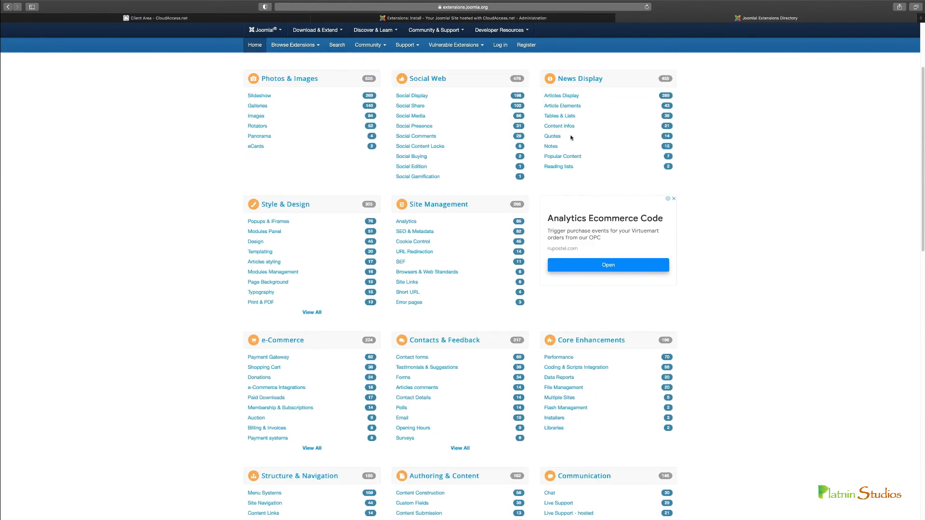
{"action": "left_click", "coordinate": [504, 21]}
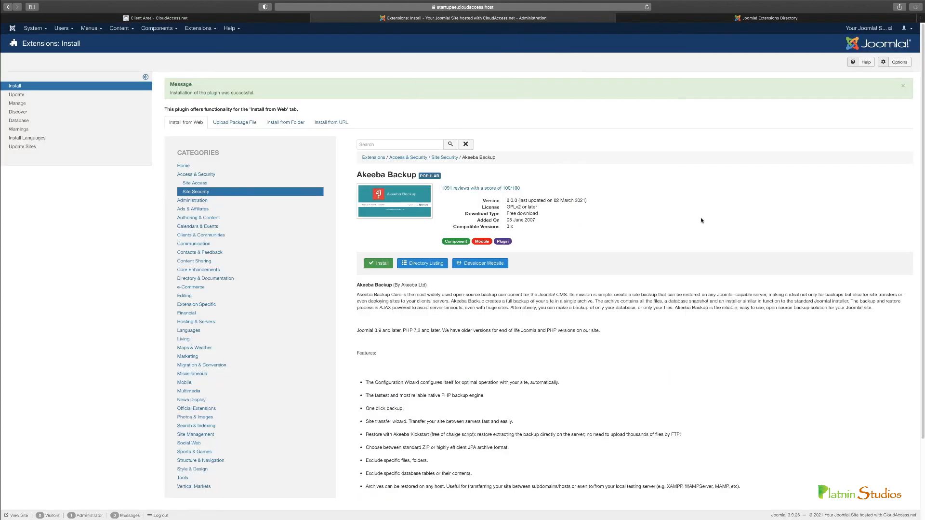
Step: Install the Akeeba Backup extension from its web listing, and check for its entry among the site's components
{"action": "left_click", "coordinate": [379, 265]}
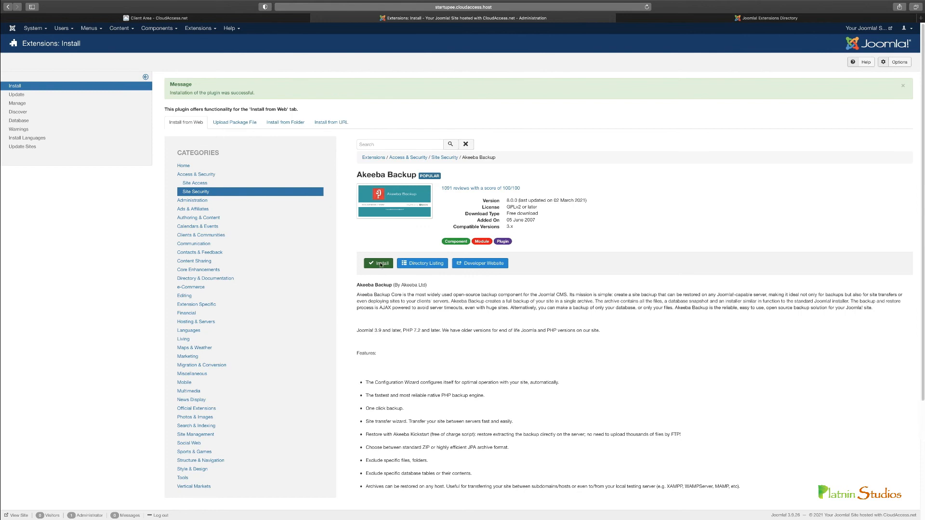
{"action": "left_click", "coordinate": [240, 181]}
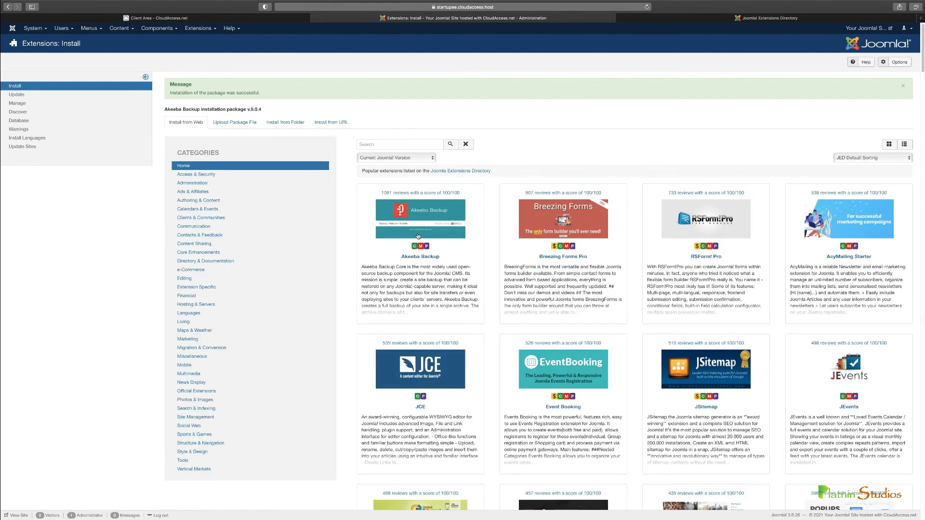
{"action": "left_click", "coordinate": [164, 28]}
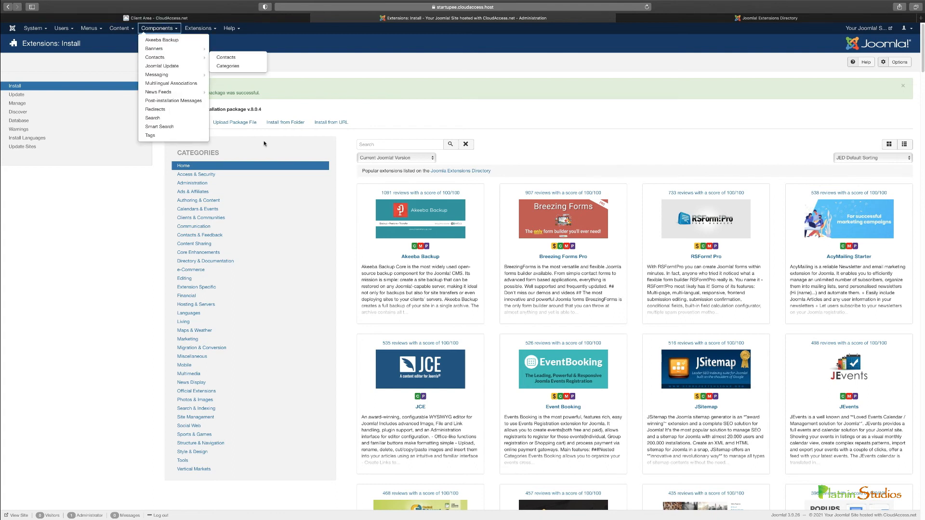
{"action": "left_click", "coordinate": [312, 279]}
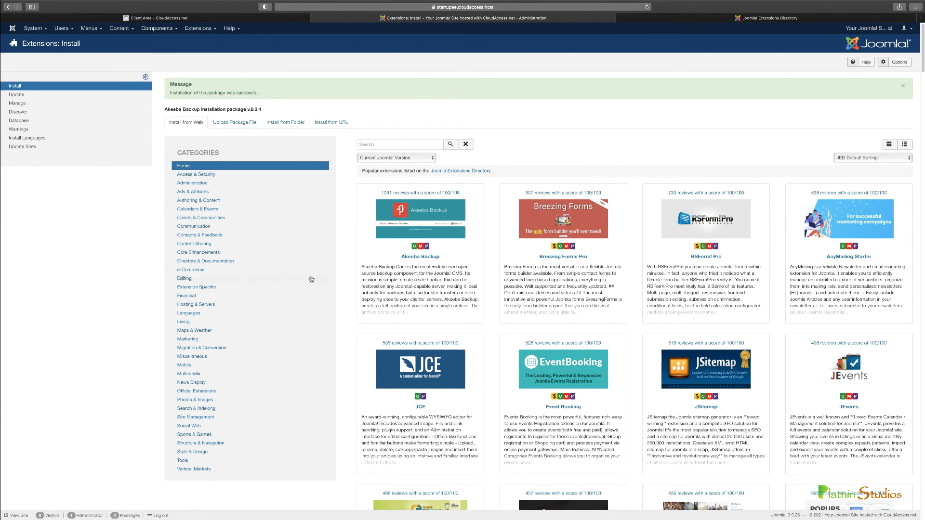
Step: Look through the popular extensions on offer, and view the package upload, folder and URL installation methods
{"action": "scroll", "coordinate": [549, 322], "scroll_direction": "down", "scroll_amount": 5}
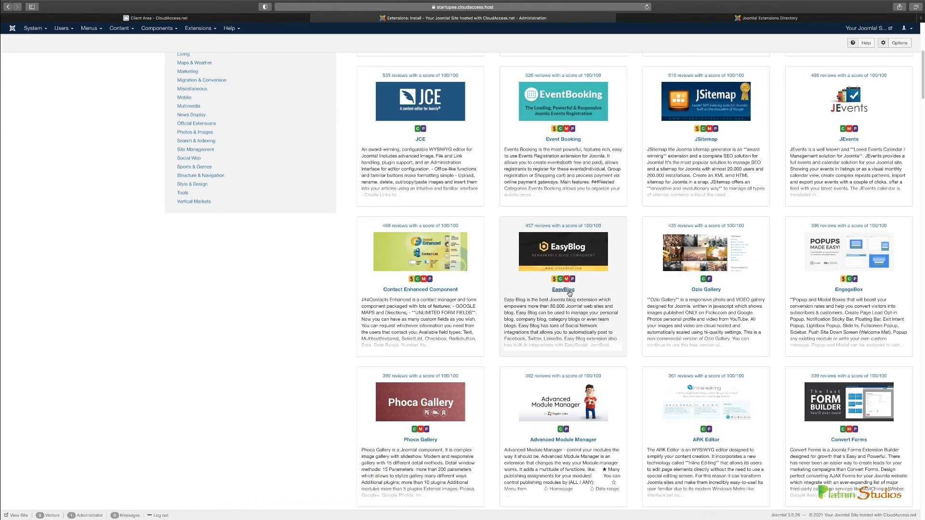
{"action": "scroll", "coordinate": [603, 337], "scroll_direction": "down", "scroll_amount": 5}
{"action": "scroll", "coordinate": [610, 340], "scroll_direction": "up", "scroll_amount": 10}
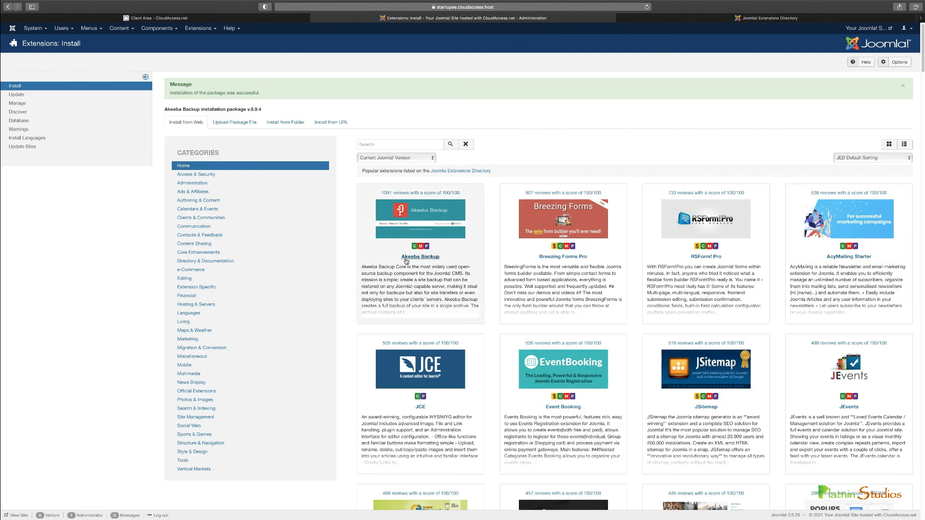
{"action": "left_click", "coordinate": [238, 124]}
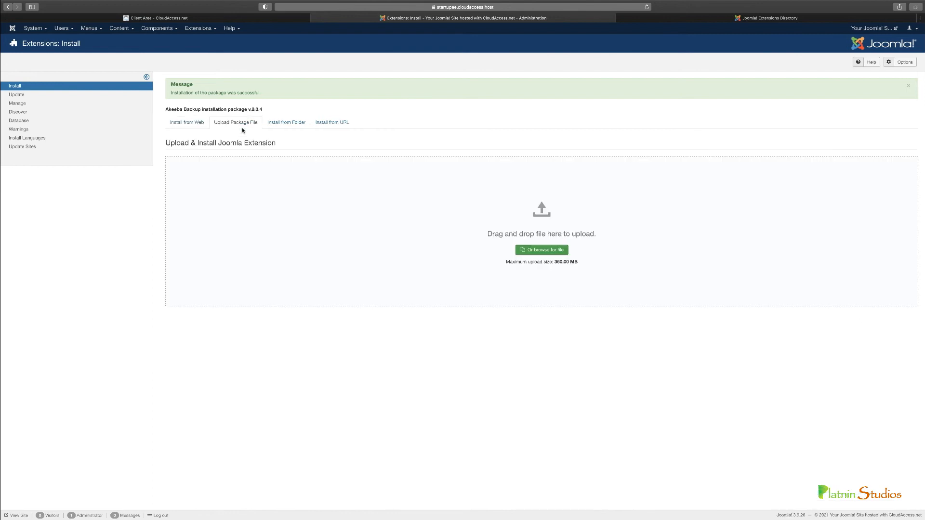
{"action": "left_click", "coordinate": [296, 127]}
{"action": "left_click", "coordinate": [339, 127]}
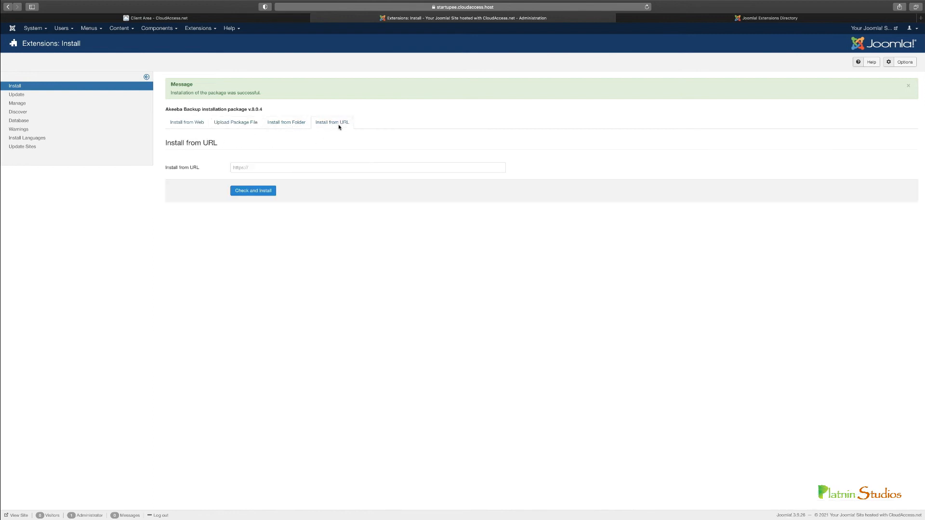
Step: Open the list of site modules, and scan the categories on the Joomla Extensions Directory page before returning to the list
{"action": "left_click", "coordinate": [200, 29]}
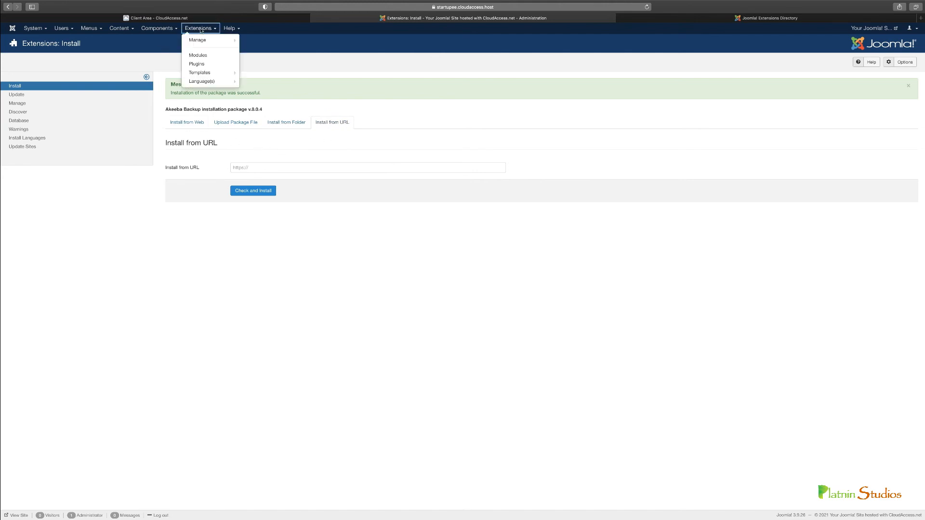
{"action": "left_click", "coordinate": [208, 56]}
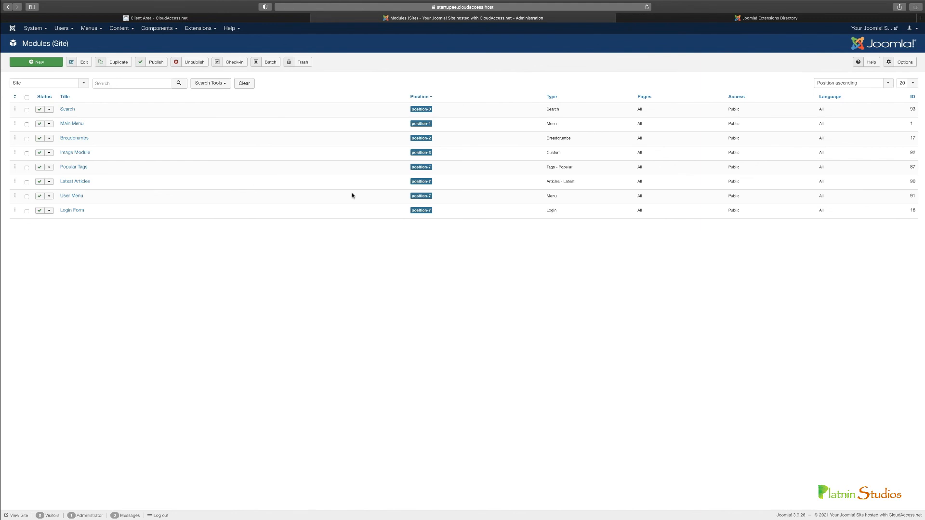
{"action": "left_click", "coordinate": [747, 19]}
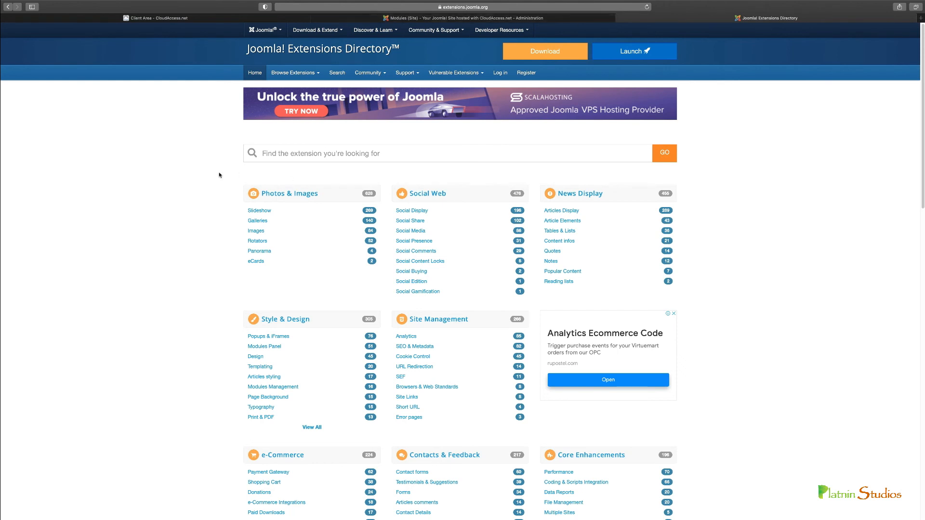
{"action": "scroll", "coordinate": [512, 267], "scroll_direction": "down", "scroll_amount": 10}
{"action": "scroll", "coordinate": [513, 267], "scroll_direction": "up", "scroll_amount": 10}
{"action": "scroll", "coordinate": [528, 74], "scroll_direction": "down", "scroll_amount": 5}
{"action": "left_click", "coordinate": [551, 20]}
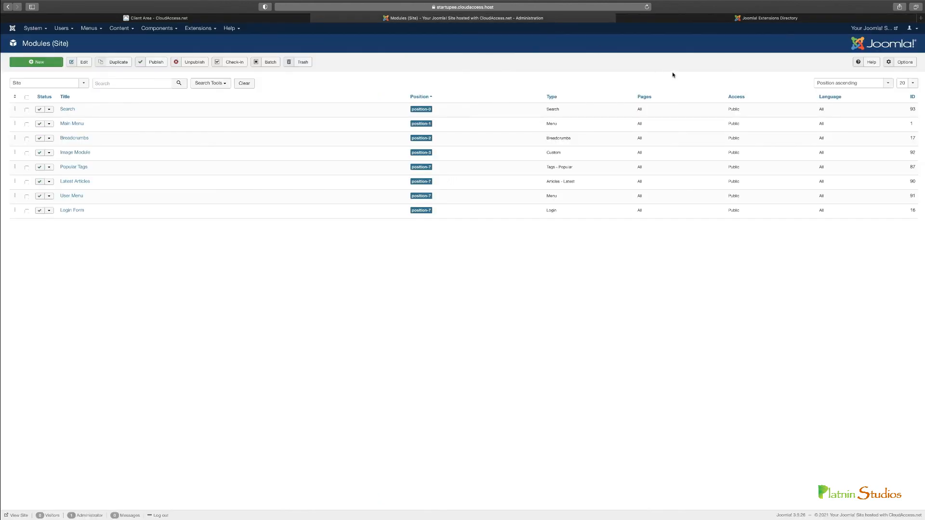
Step: Open the site's public home page in a new browser tab, and close the Joomla Extensions Directory tab
{"action": "left_click", "coordinate": [873, 29]}
{"action": "left_click", "coordinate": [836, 20]}
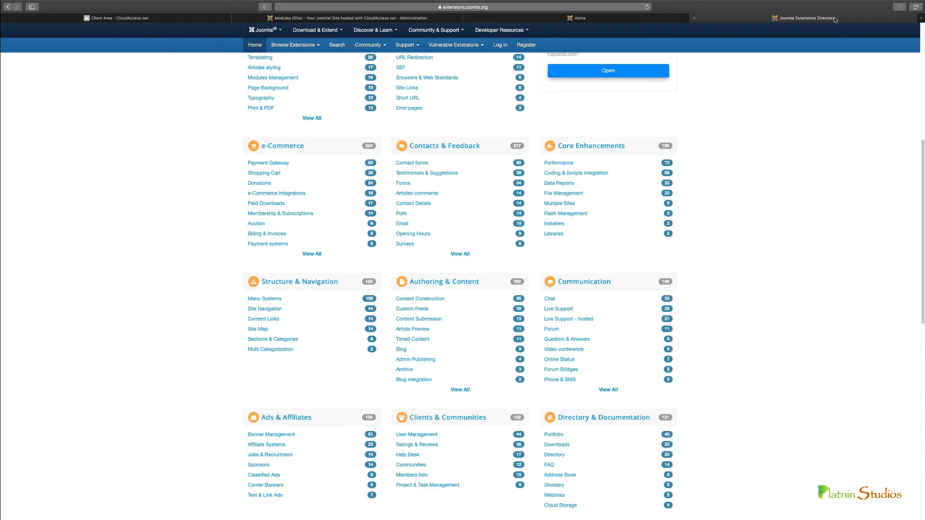
{"action": "left_click", "coordinate": [695, 19]}
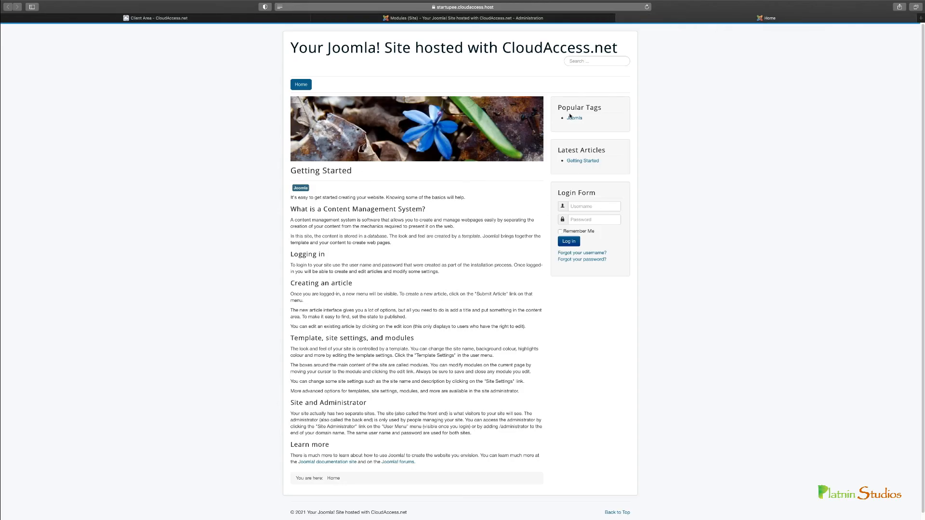
Step: Compare the entries in the site modules list with the blocks displayed on the public home page
{"action": "left_click", "coordinate": [502, 19]}
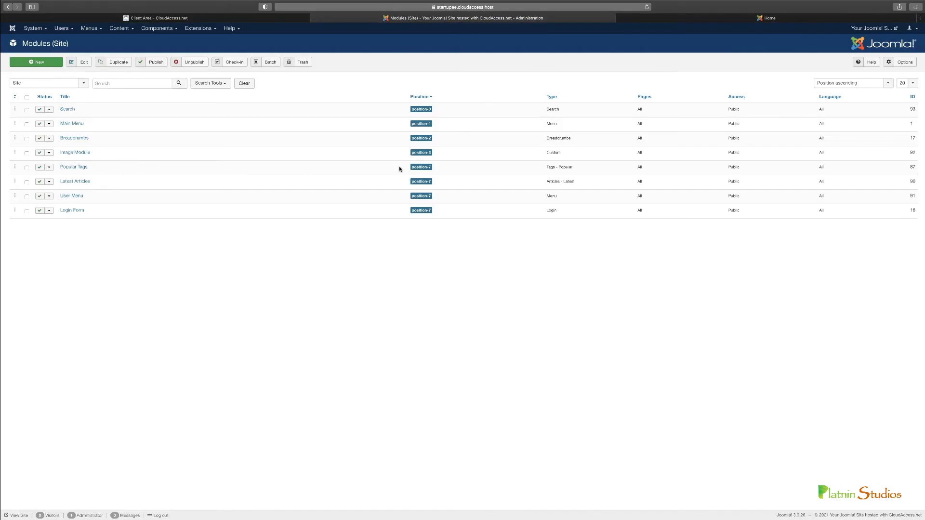
{"action": "left_click", "coordinate": [705, 19]}
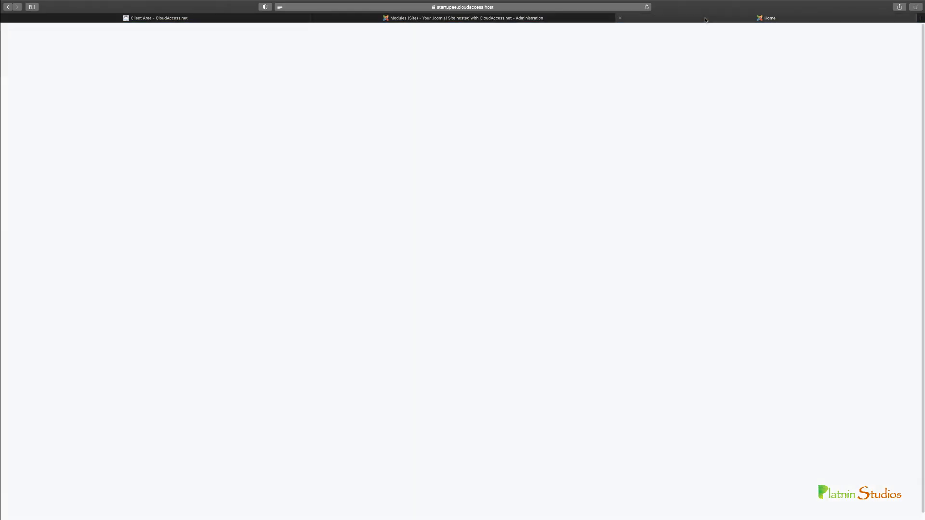
{"action": "left_click", "coordinate": [572, 20]}
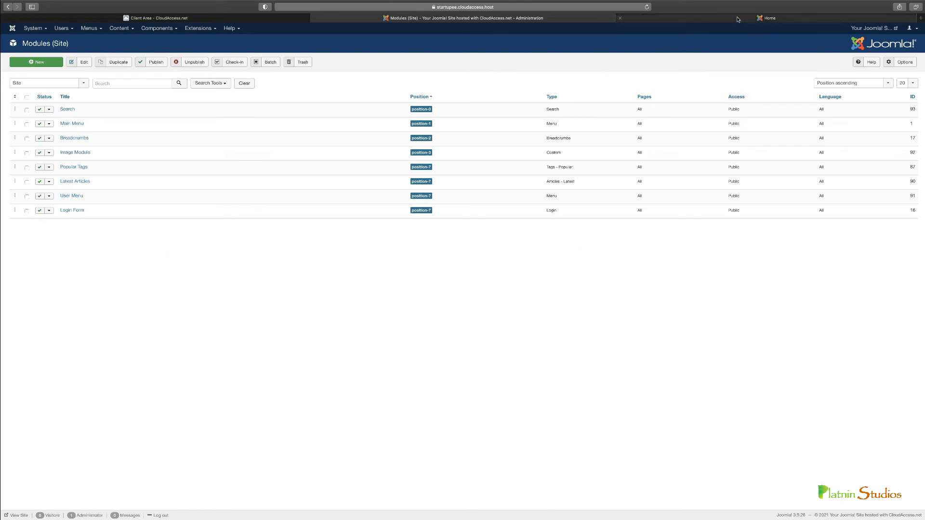
{"action": "left_click", "coordinate": [759, 17]}
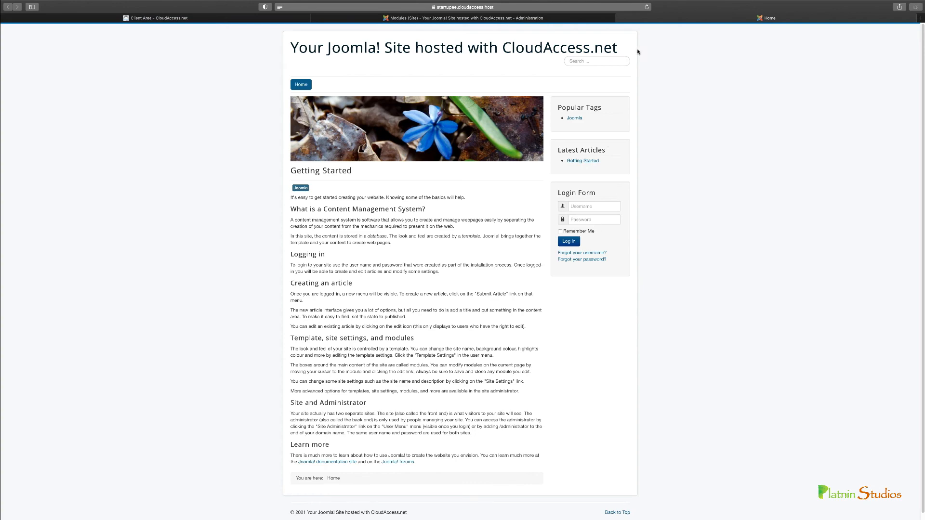
Step: Unpublish the Login Form module, and reload the public home page to check the effect
{"action": "left_click", "coordinate": [576, 19]}
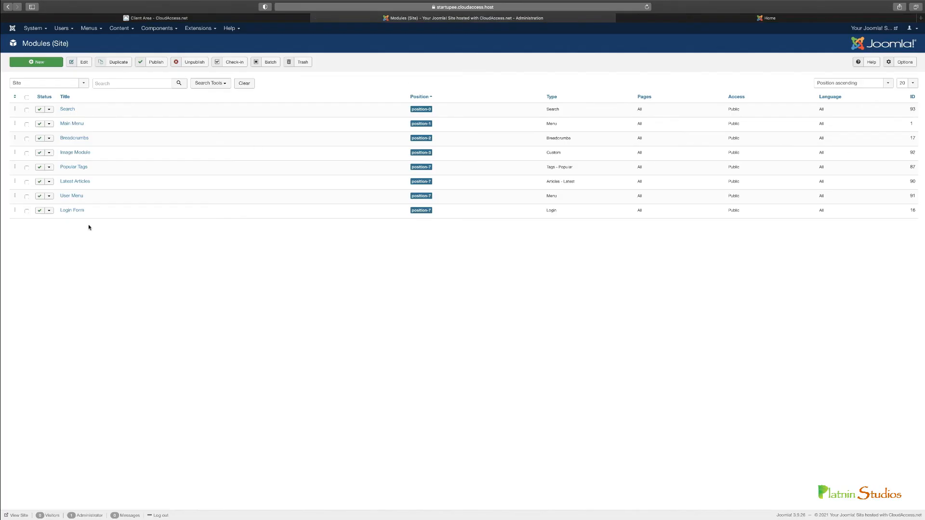
{"action": "left_click", "coordinate": [40, 211]}
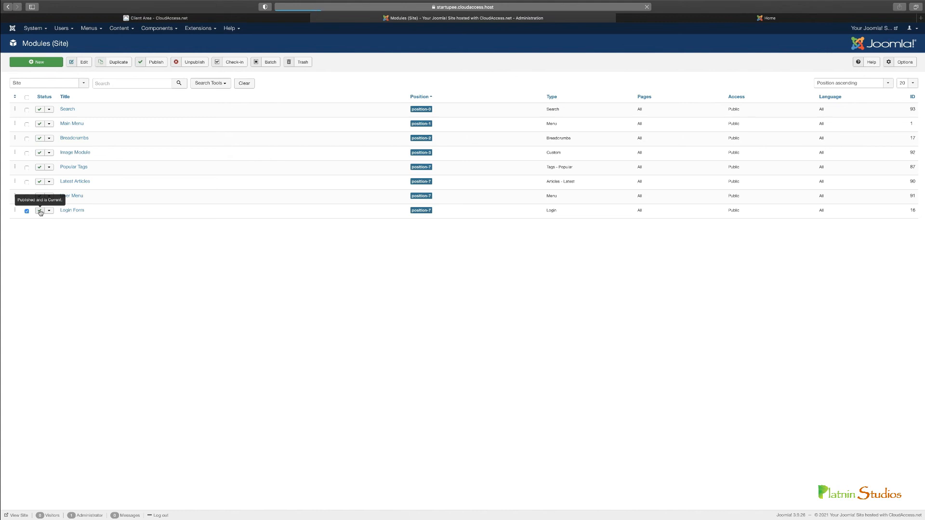
{"action": "left_click", "coordinate": [678, 20]}
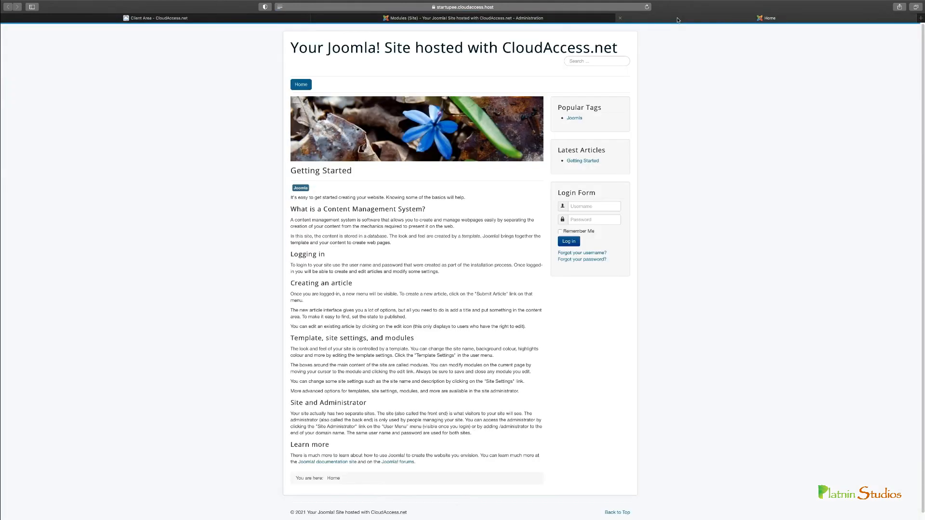
{"action": "left_click", "coordinate": [648, 7]}
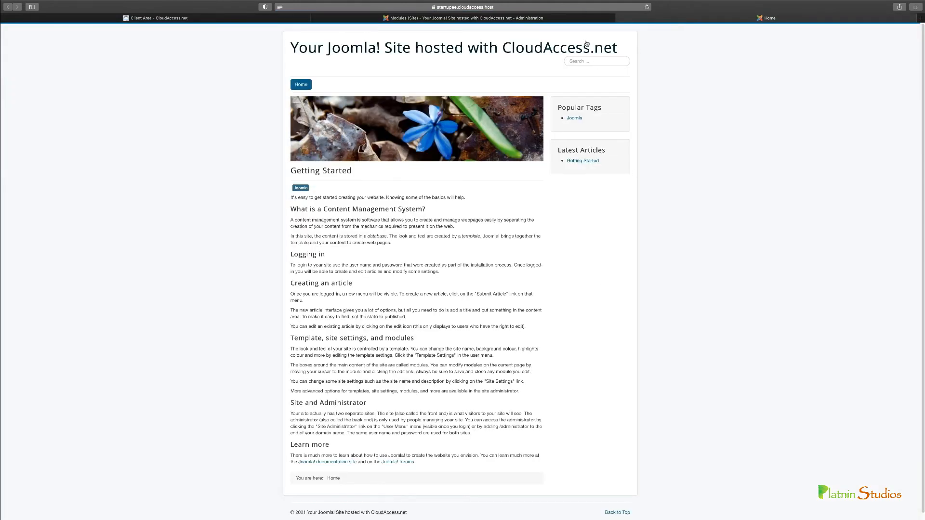
Step: Publish the Login Form module again, and refresh the public home page
{"action": "left_click", "coordinate": [537, 18]}
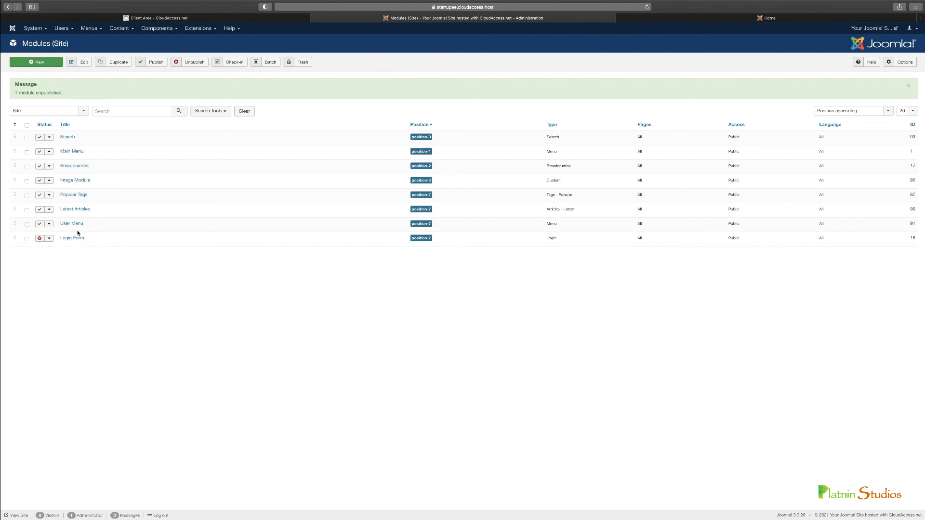
{"action": "left_click", "coordinate": [40, 239]}
{"action": "left_click", "coordinate": [650, 17]}
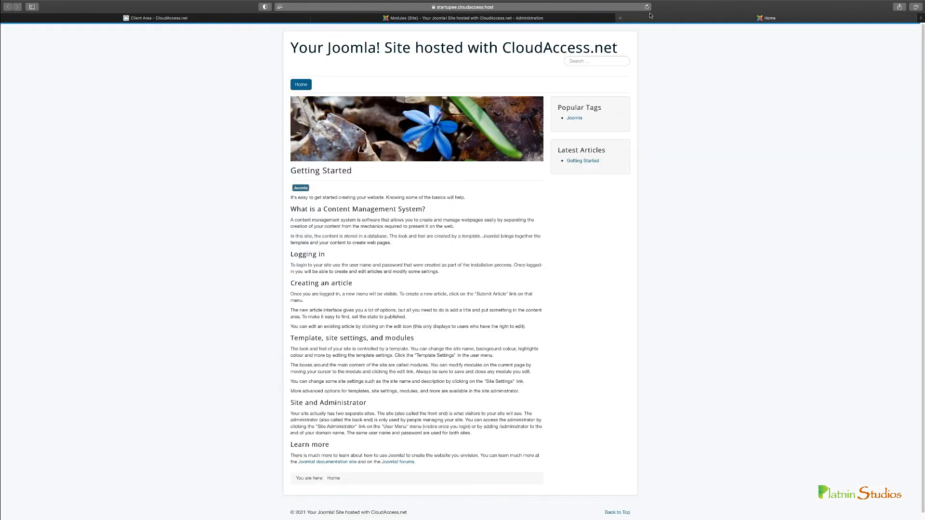
{"action": "left_click", "coordinate": [647, 7]}
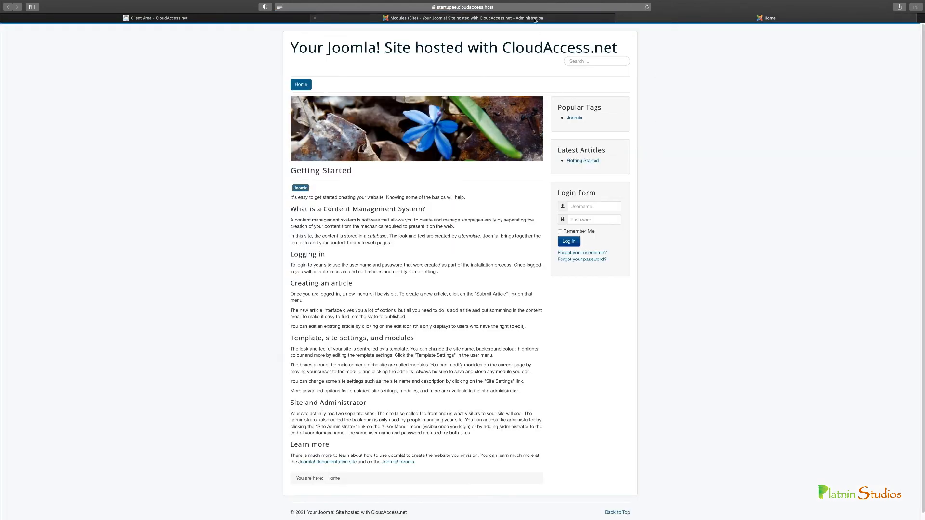
Step: View the module types available for a new site module, and cancel back to the modules list
{"action": "left_click", "coordinate": [535, 19]}
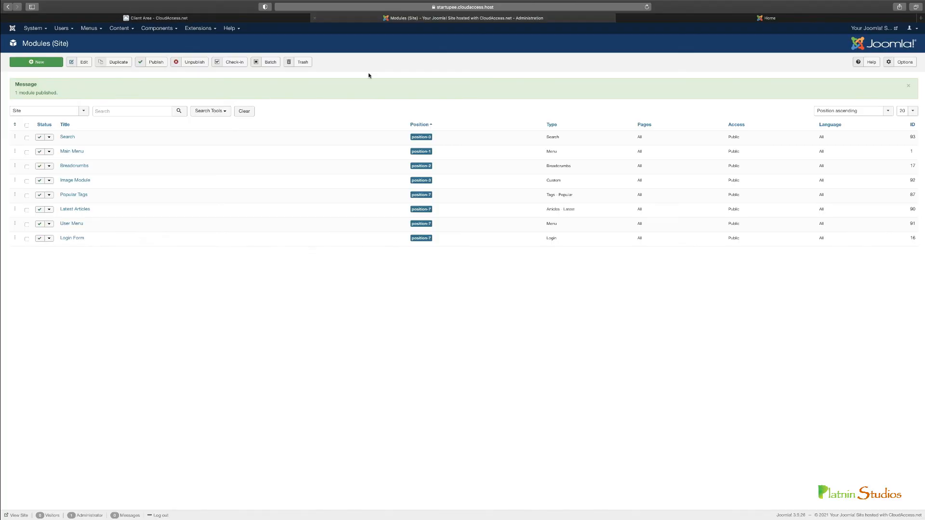
{"action": "left_click", "coordinate": [39, 63]}
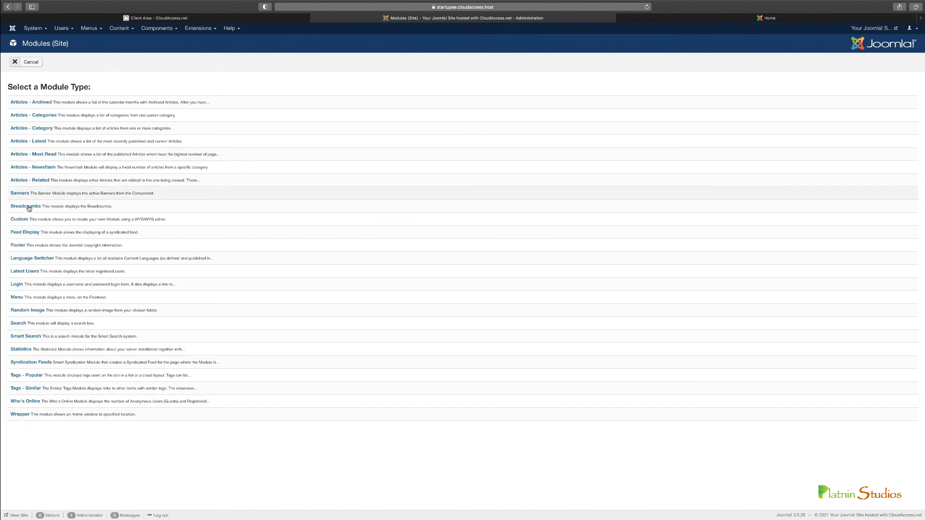
{"action": "left_click", "coordinate": [29, 64]}
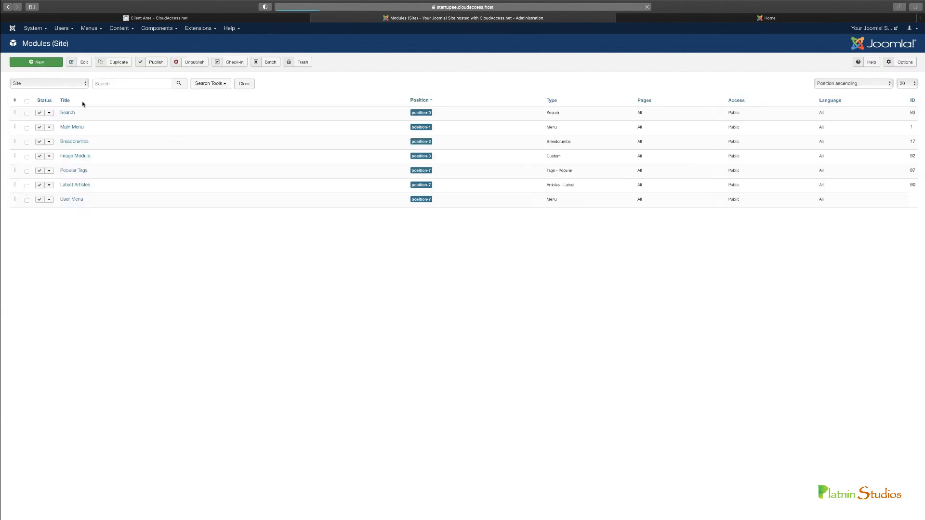
Step: Open the Search module's settings, and look through the template positions it can be assigned to without changing its position
{"action": "left_click", "coordinate": [68, 109]}
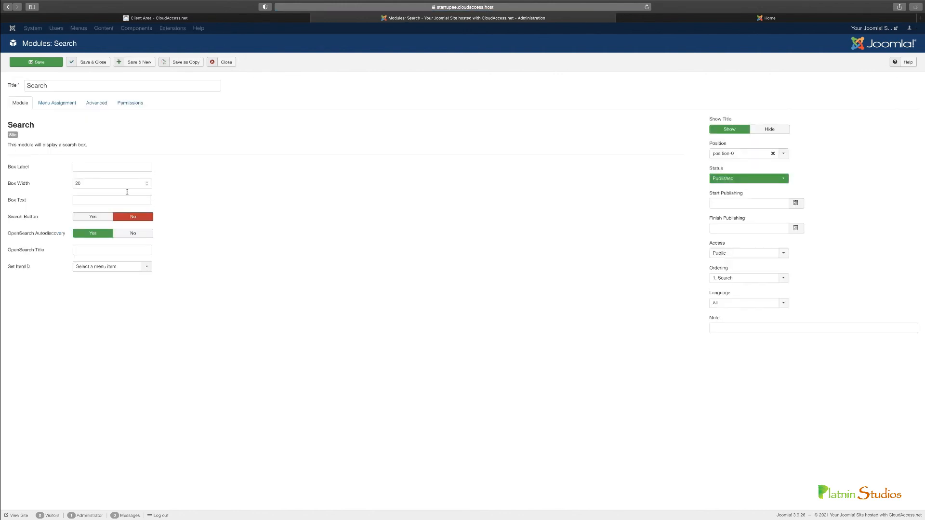
{"action": "left_click", "coordinate": [784, 154]}
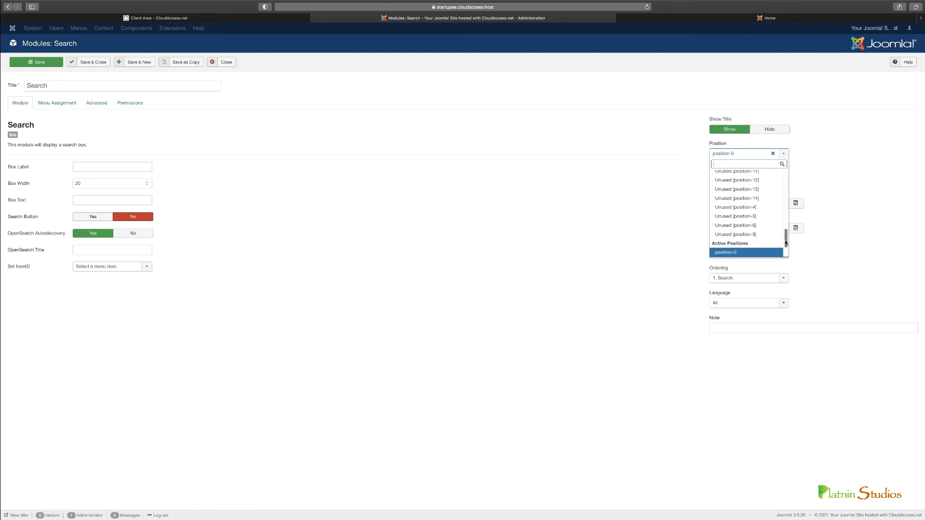
{"action": "left_click_drag", "start_coordinate": [786, 243], "coordinate": [786, 213]}
{"action": "scroll", "coordinate": [788, 190], "scroll_direction": "up", "scroll_amount": 2}
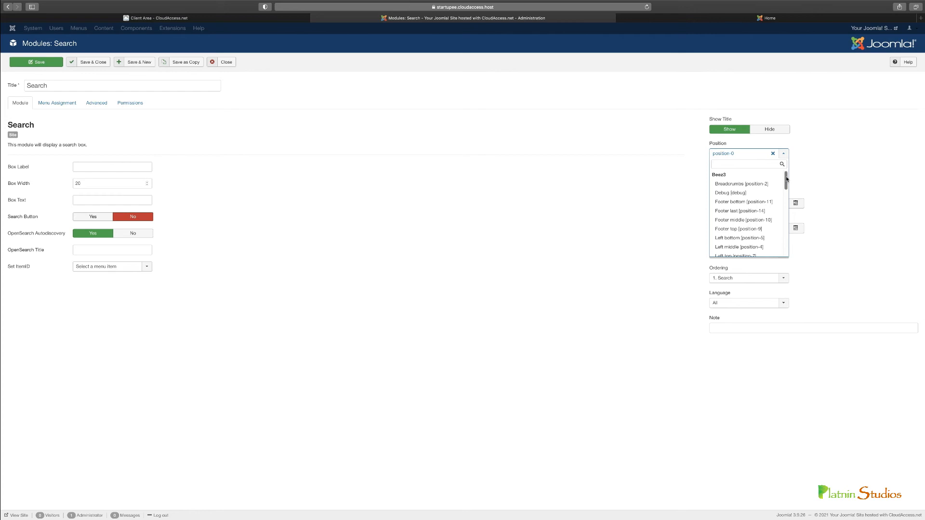
{"action": "scroll", "coordinate": [739, 248], "scroll_direction": "down", "scroll_amount": 10}
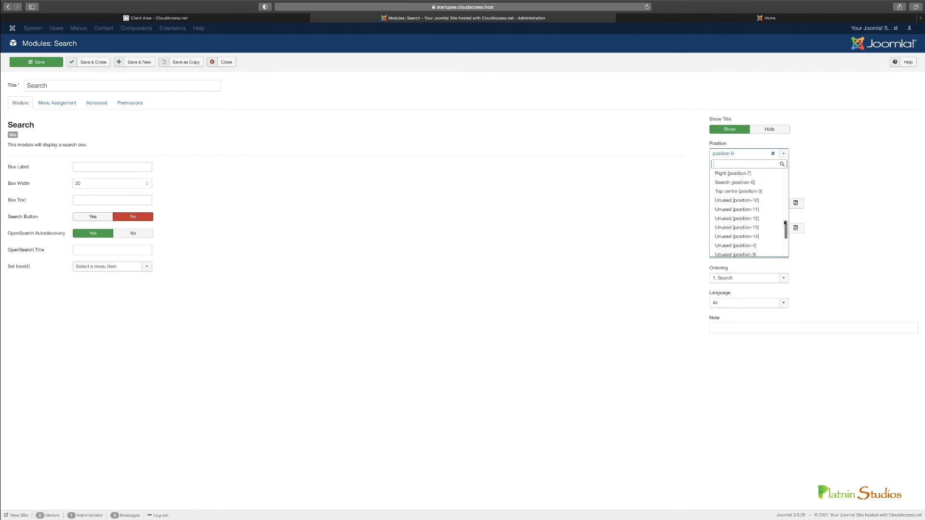
{"action": "left_click", "coordinate": [587, 247]}
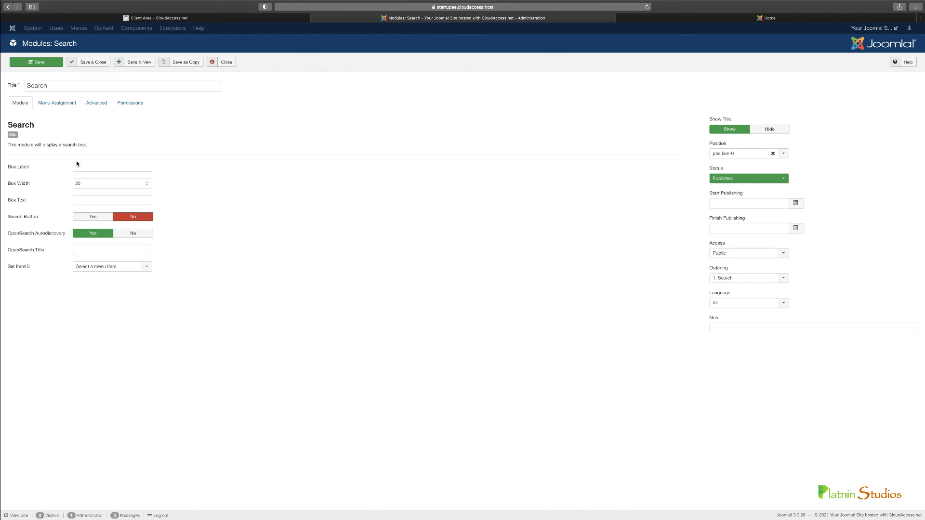
Step: Examine the Search module's menu assignment options, trying "Only on the pages selected", and close the module without saving
{"action": "left_click", "coordinate": [50, 105]}
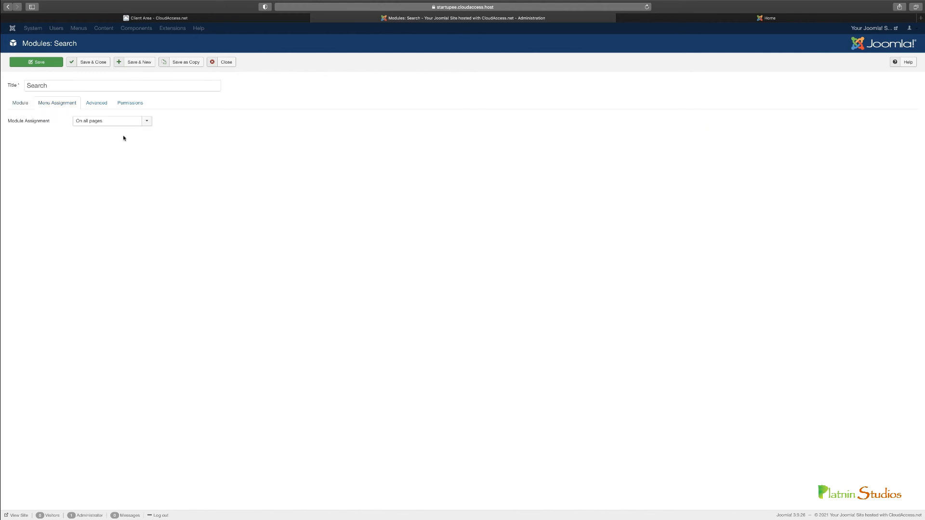
{"action": "left_click", "coordinate": [145, 122]}
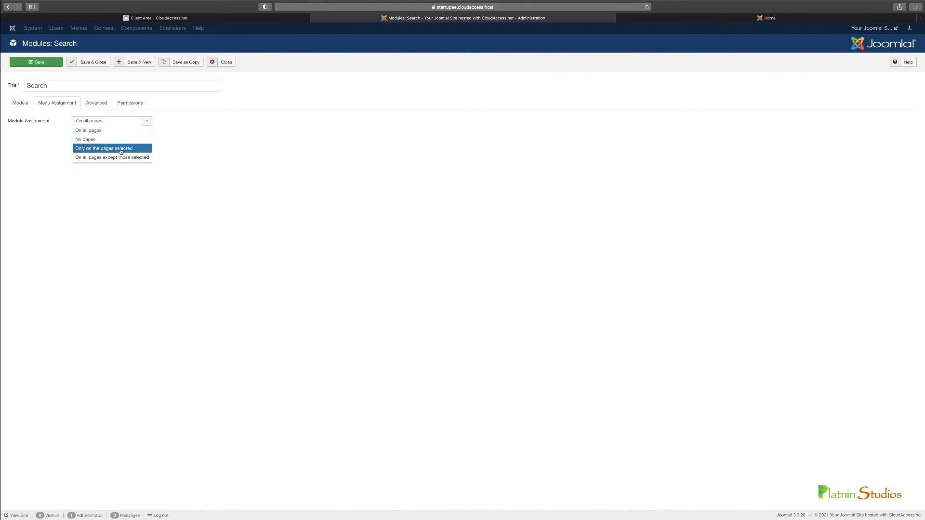
{"action": "left_click", "coordinate": [101, 132]}
{"action": "left_click", "coordinate": [102, 120]}
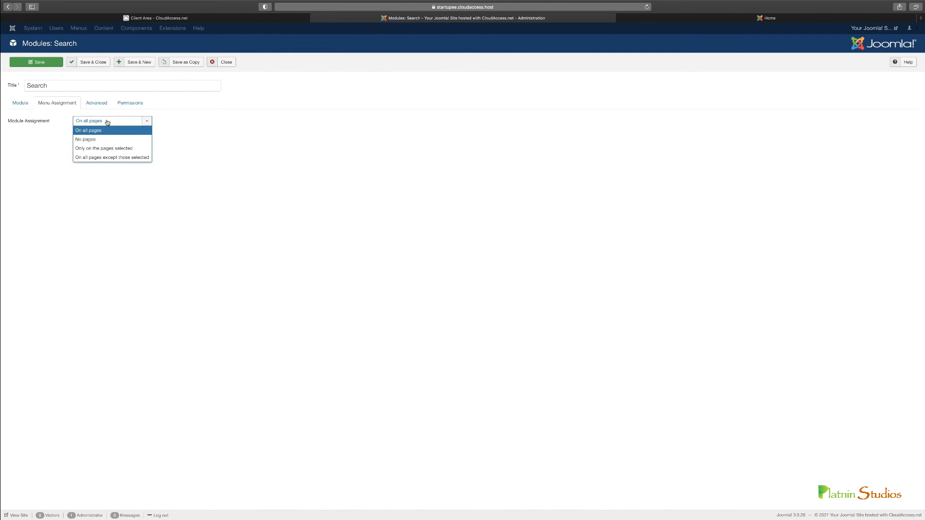
{"action": "left_click", "coordinate": [108, 147]}
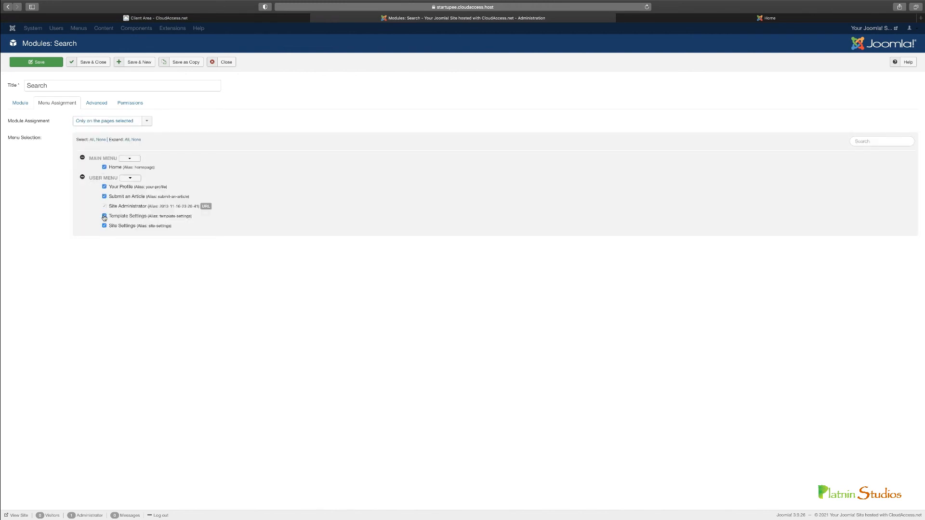
{"action": "left_click", "coordinate": [649, 20]}
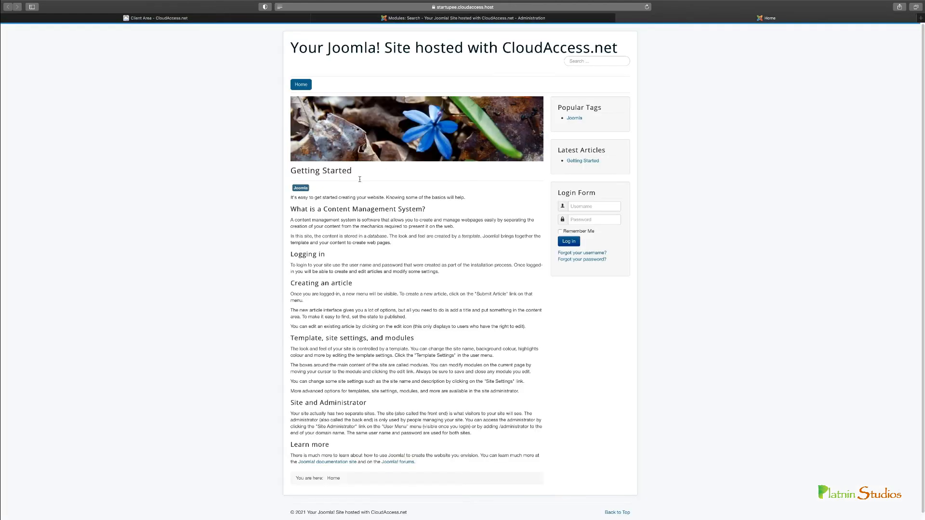
{"action": "left_click", "coordinate": [463, 18]}
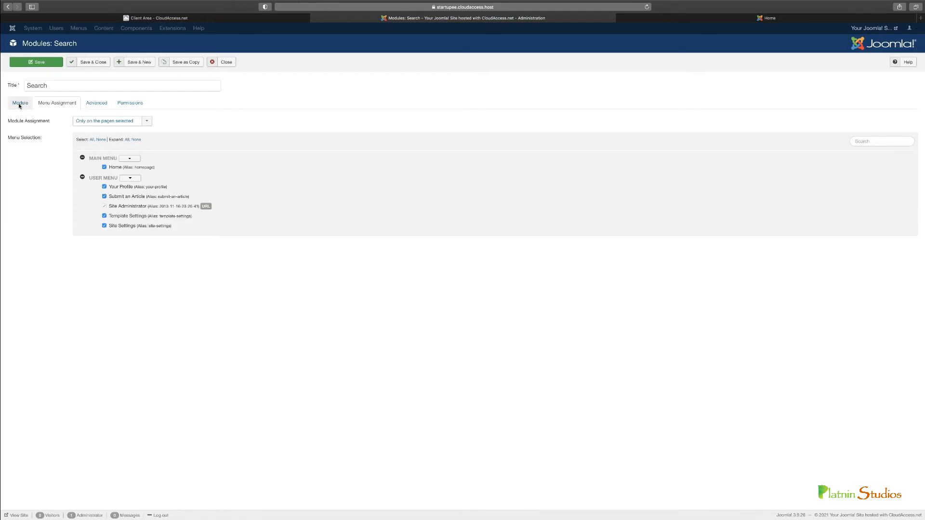
{"action": "left_click", "coordinate": [21, 103]}
{"action": "left_click", "coordinate": [232, 66]}
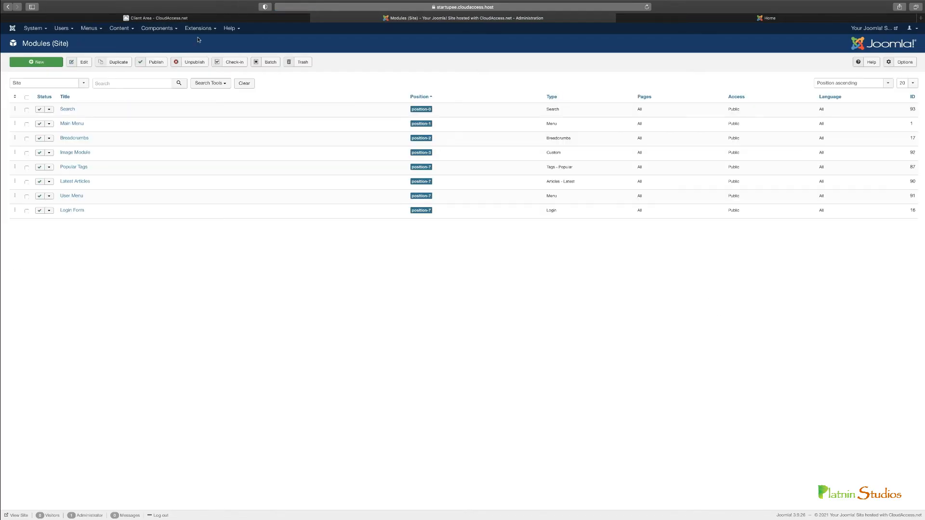
Step: Go to the site's plugins list and filter it by the captcha type
{"action": "left_click", "coordinate": [198, 28]}
{"action": "left_click", "coordinate": [200, 64]}
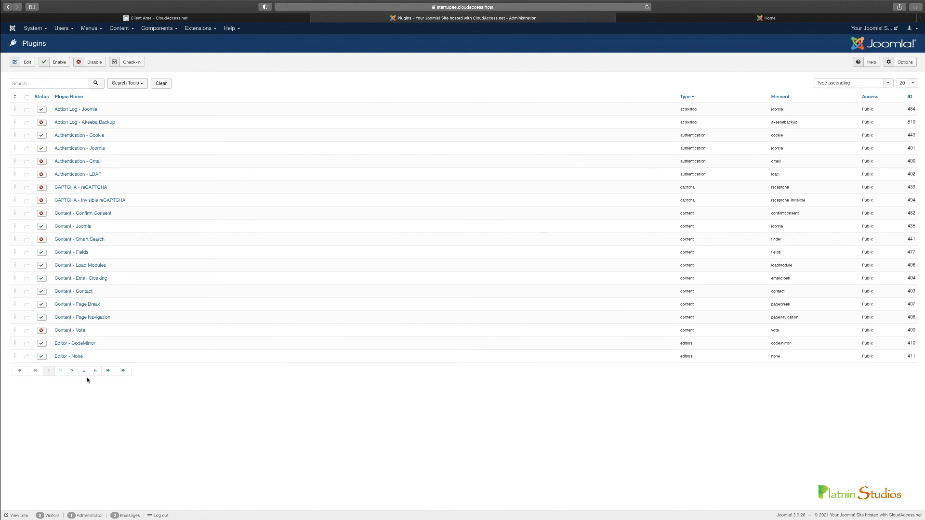
{"action": "left_click", "coordinate": [137, 83]}
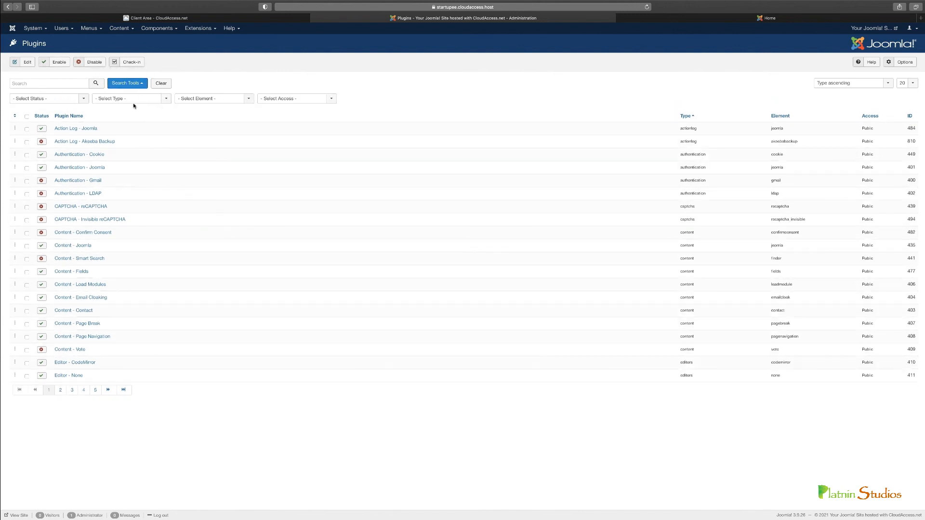
{"action": "left_click", "coordinate": [87, 99]}
{"action": "left_click", "coordinate": [155, 101]}
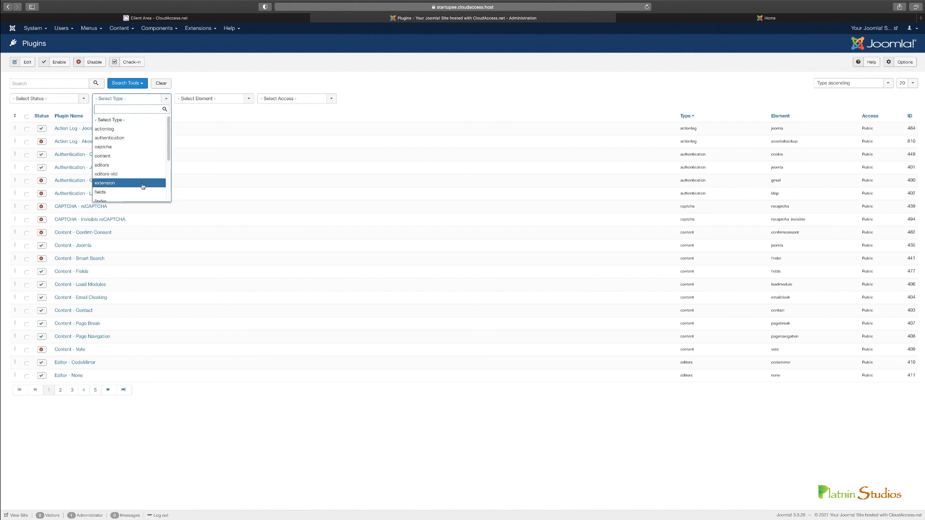
{"action": "left_click", "coordinate": [129, 148]}
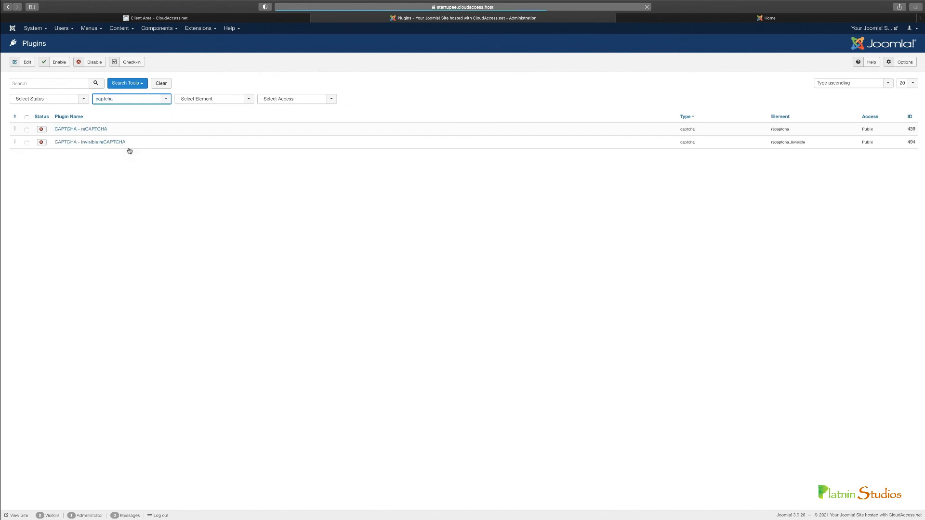
Step: Open the CAPTCHA - reCAPTCHA plugin, review its version and status options, and close it without changes
{"action": "left_click", "coordinate": [79, 129]}
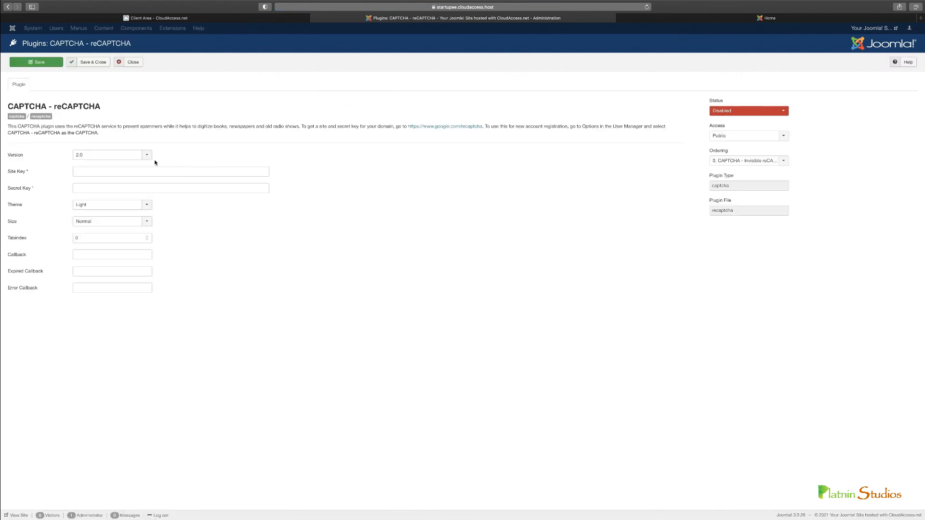
{"action": "left_click", "coordinate": [148, 156]}
{"action": "left_click", "coordinate": [241, 147]}
{"action": "mouse_move", "coordinate": [17, 190]}
{"action": "left_click", "coordinate": [748, 110]}
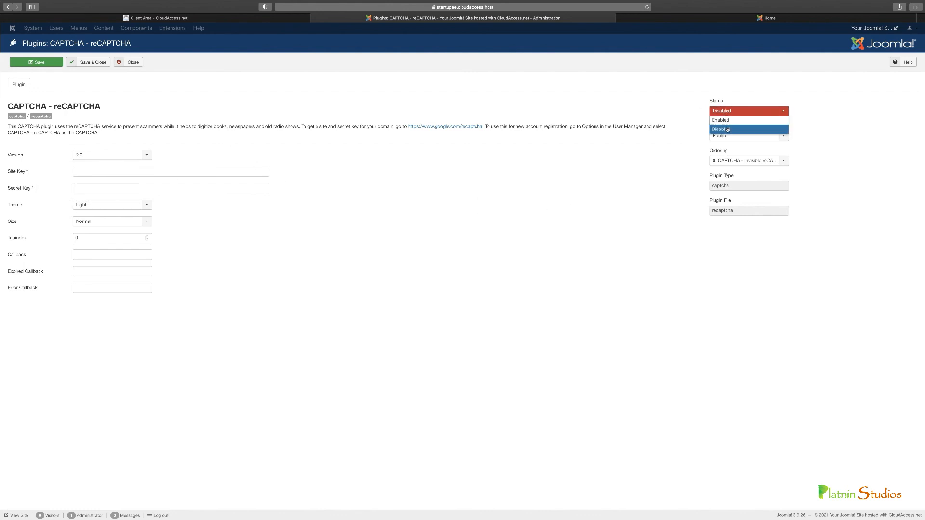
{"action": "left_click", "coordinate": [134, 63]}
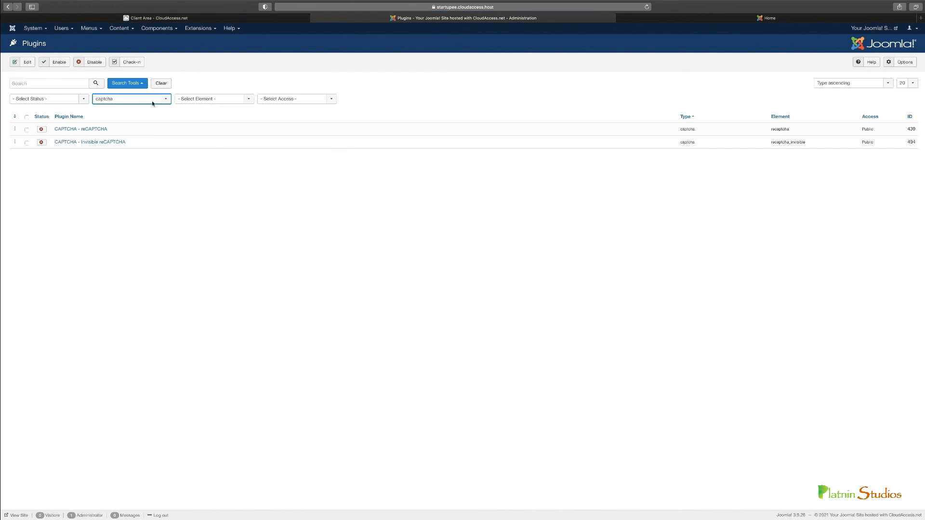
Step: Look through the element and access filter choices of the plugins list without selecting any
{"action": "left_click", "coordinate": [182, 102]}
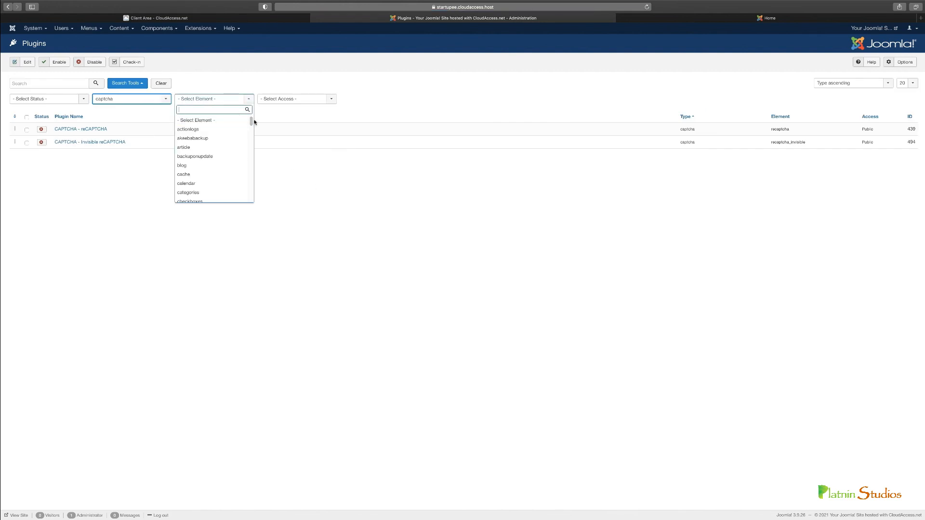
{"action": "left_click_drag", "start_coordinate": [251, 122], "coordinate": [278, 181]}
{"action": "left_click", "coordinate": [278, 180]}
{"action": "left_click", "coordinate": [333, 99]}
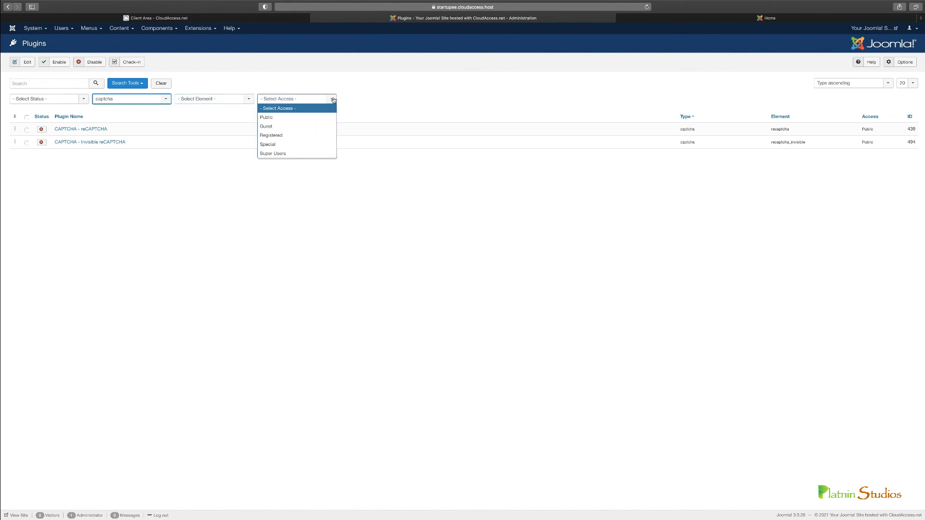
{"action": "left_click", "coordinate": [334, 80]}
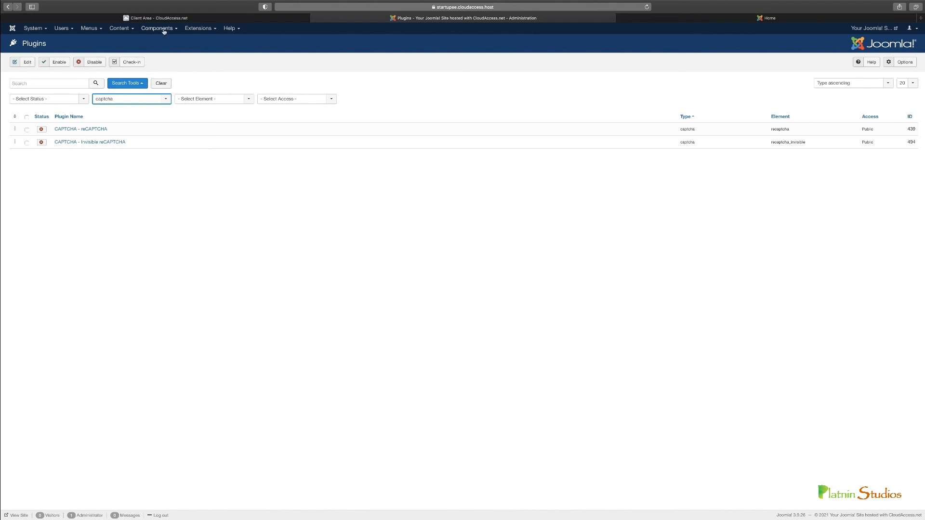
Step: Open the site template styles, view the list of installed templates, and return to the styles list
{"action": "left_click", "coordinate": [198, 28]}
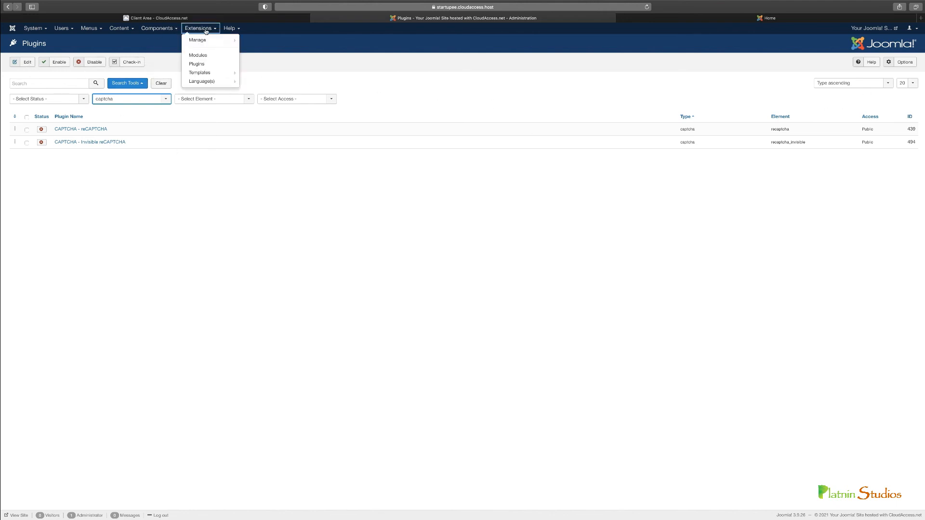
{"action": "left_click", "coordinate": [209, 78]}
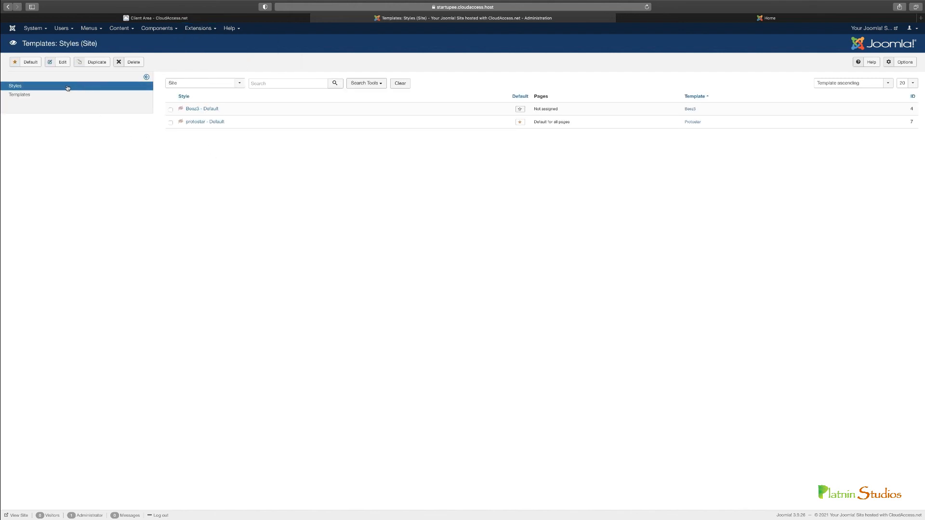
{"action": "left_click", "coordinate": [47, 95]}
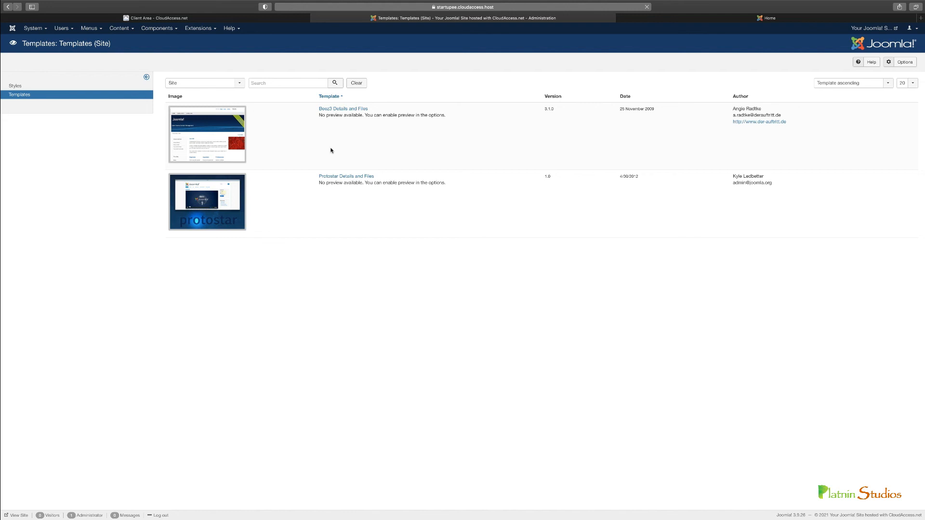
{"action": "left_click", "coordinate": [33, 86]}
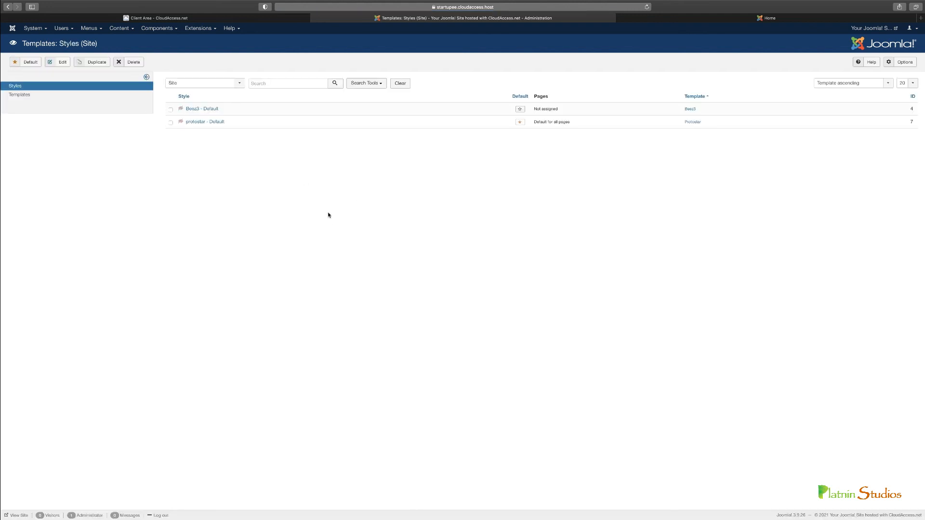
Step: Open the protostar - Default style's advanced settings, and inspect its template colour alongside the public home page
{"action": "left_click", "coordinate": [203, 123]}
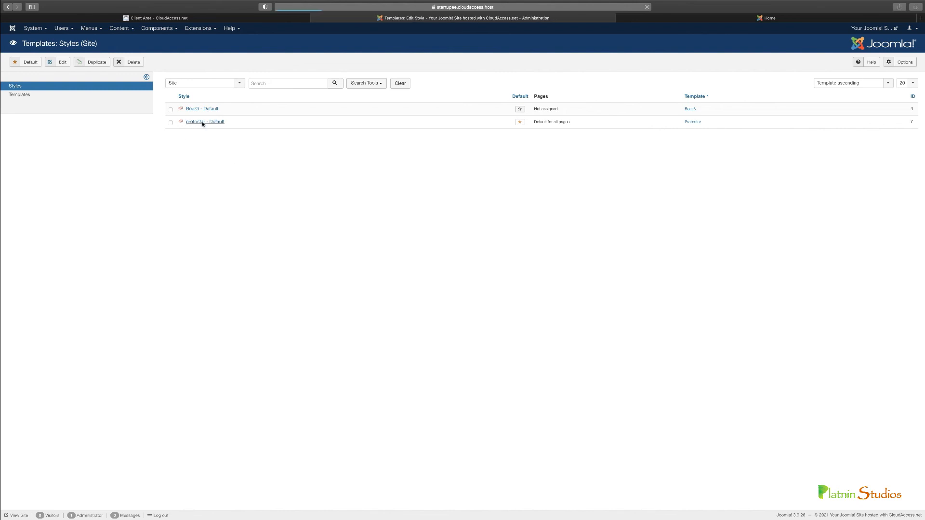
{"action": "left_click", "coordinate": [46, 103]}
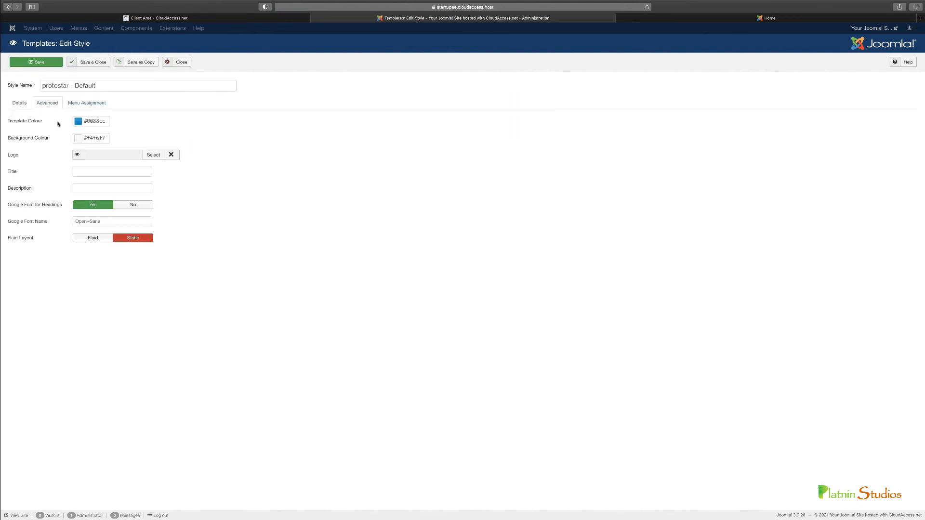
{"action": "left_click", "coordinate": [100, 120]}
{"action": "left_click", "coordinate": [755, 19]}
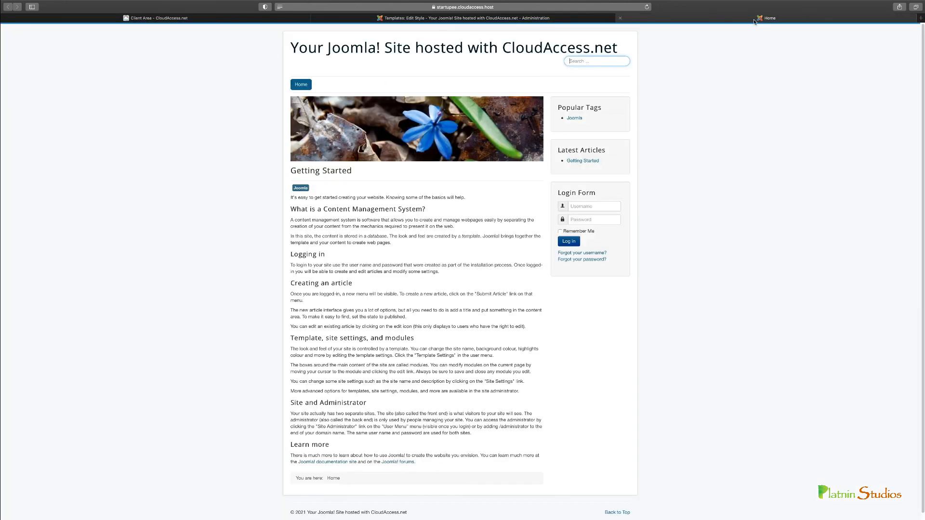
{"action": "left_click", "coordinate": [527, 19]}
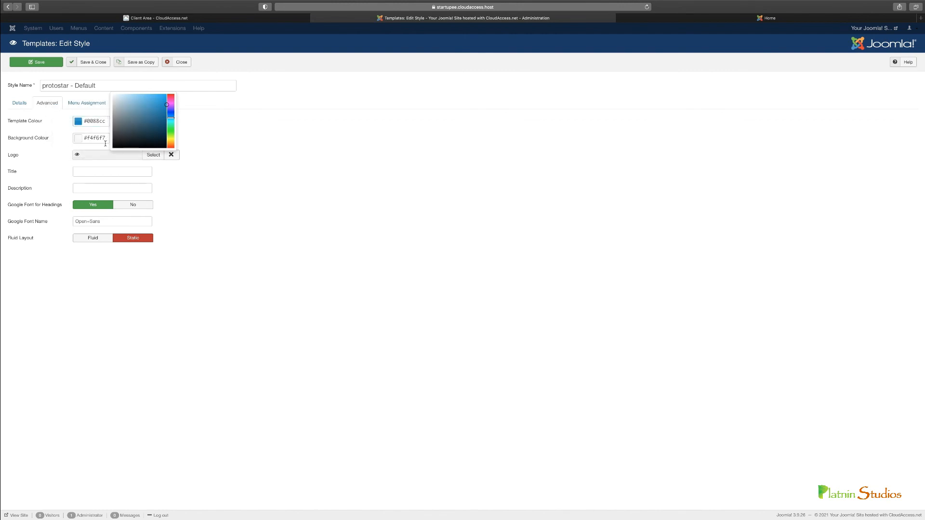
{"action": "left_click", "coordinate": [299, 146]}
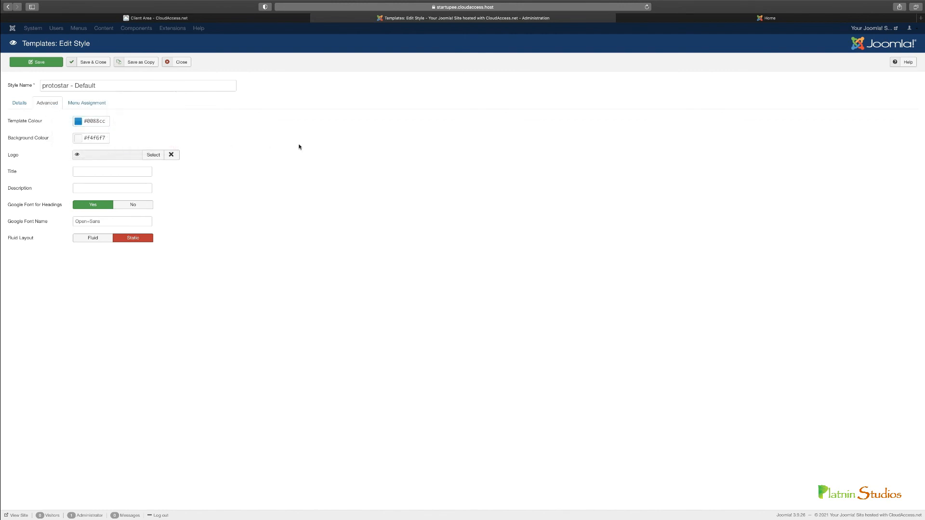
Step: Set the protostar style's background colour to #11222b, save the style, and reload the public home page
{"action": "left_click", "coordinate": [95, 140]}
{"action": "left_click", "coordinate": [146, 155]}
{"action": "left_click", "coordinate": [203, 144]}
{"action": "left_click", "coordinate": [36, 62]}
{"action": "left_click", "coordinate": [766, 18]}
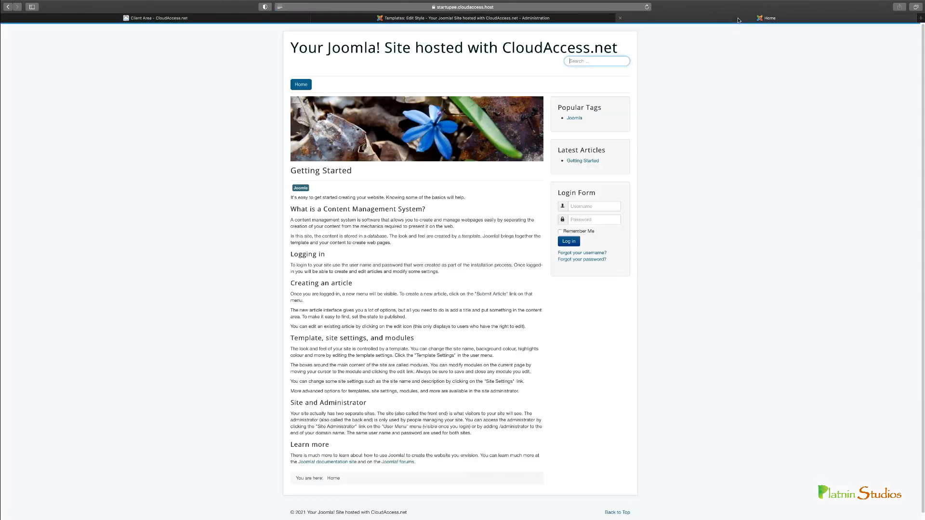
{"action": "left_click", "coordinate": [647, 7]}
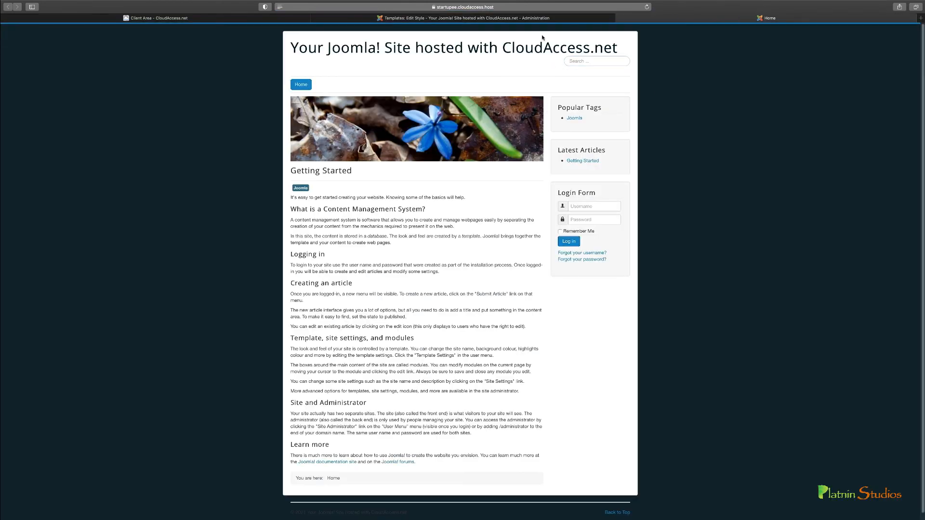
Step: Set the protostar style's title to Joomla2021, save the style, and check the public home page
{"action": "left_click", "coordinate": [535, 20]}
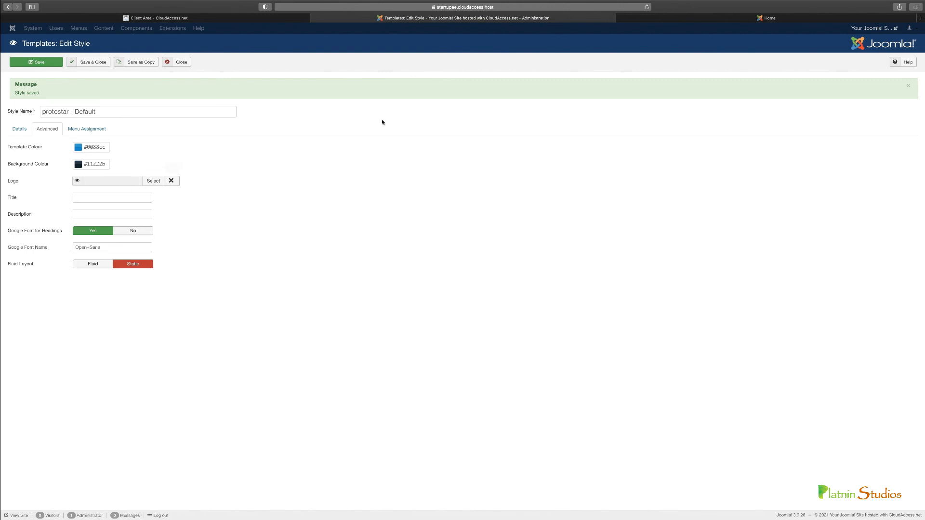
{"action": "left_click", "coordinate": [766, 18]}
{"action": "key", "text": "ctrl+shift+Tab"}
{"action": "type", "text": "ooml"}
{"action": "left_click", "coordinate": [43, 63]}
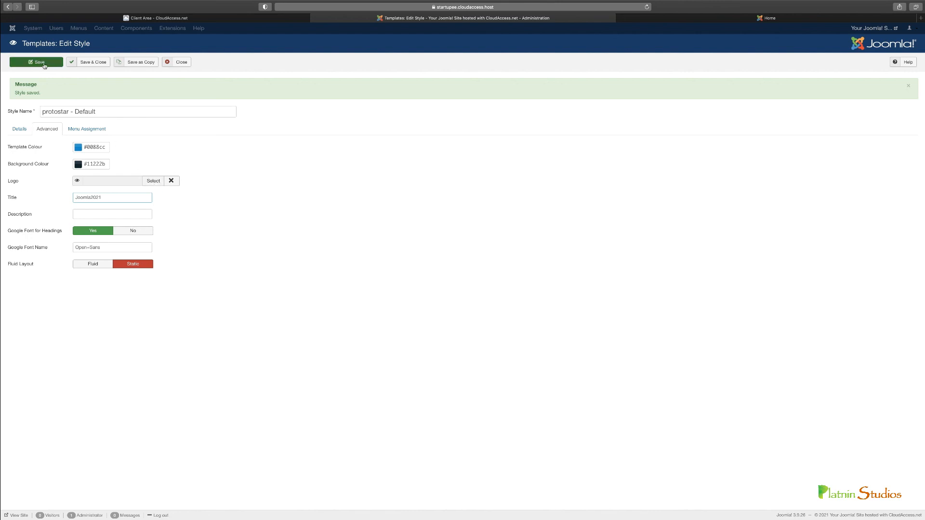
{"action": "left_click", "coordinate": [733, 20]}
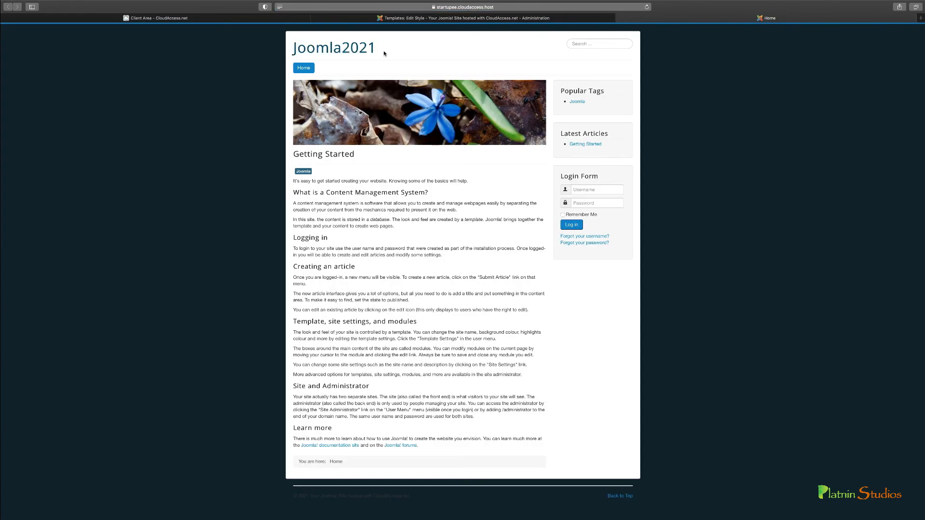
Step: Review the protostar style's Google font setting, menu assignment and details, and close the style
{"action": "left_click", "coordinate": [485, 18]}
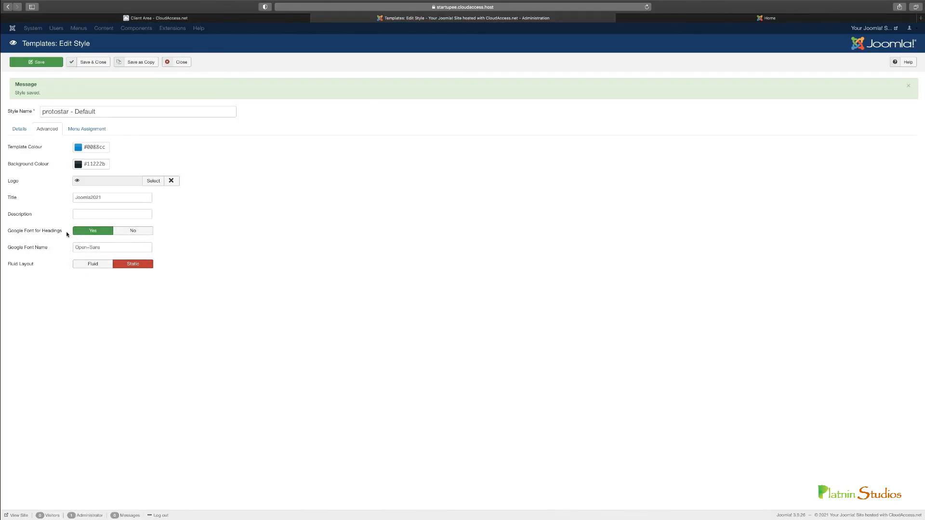
{"action": "left_click", "coordinate": [110, 247]}
{"action": "left_click", "coordinate": [94, 130]}
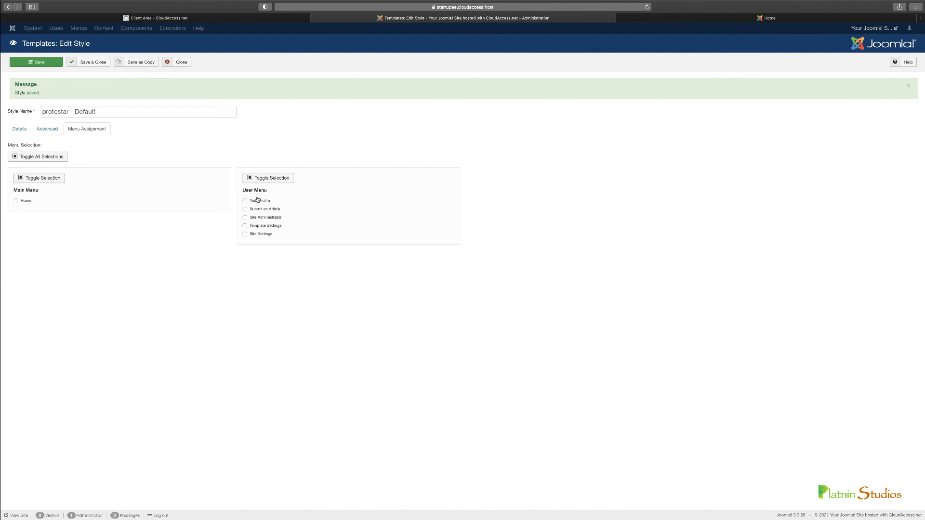
{"action": "left_click", "coordinate": [20, 129]}
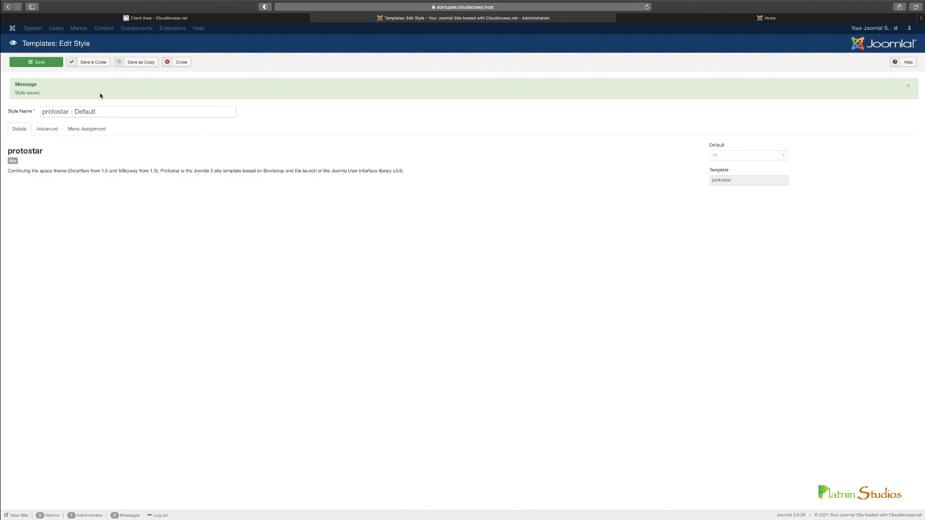
{"action": "left_click", "coordinate": [181, 62]}
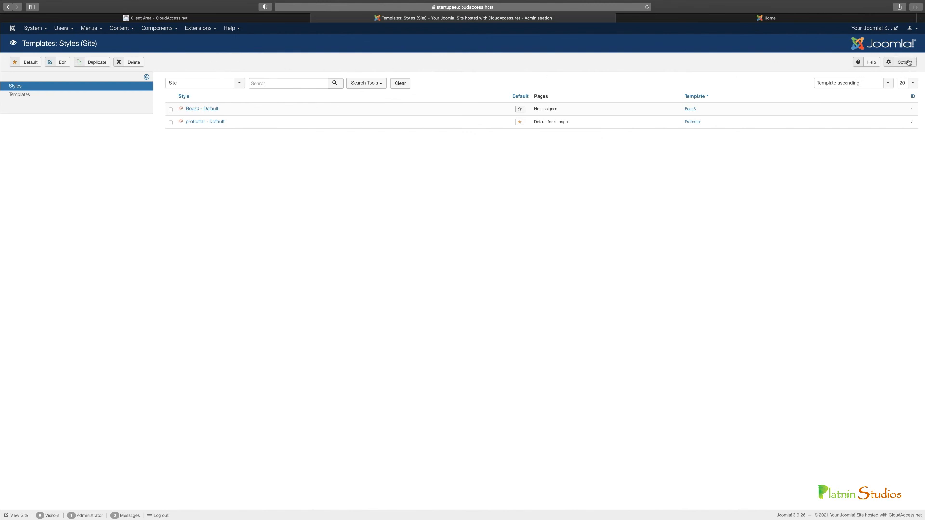
Step: Enable Preview Module Positions in the global template options, then save and close them
{"action": "left_click", "coordinate": [760, 19]}
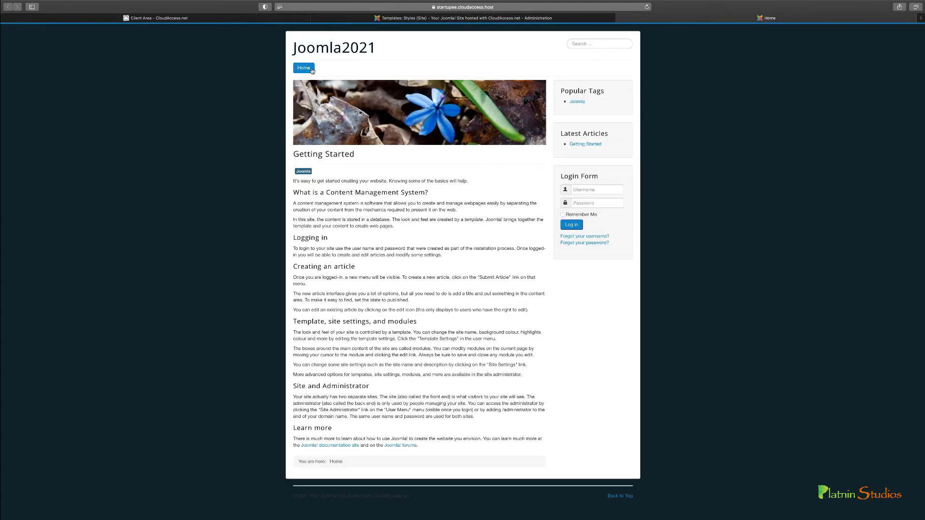
{"action": "left_click", "coordinate": [558, 19]}
{"action": "left_click", "coordinate": [912, 63]}
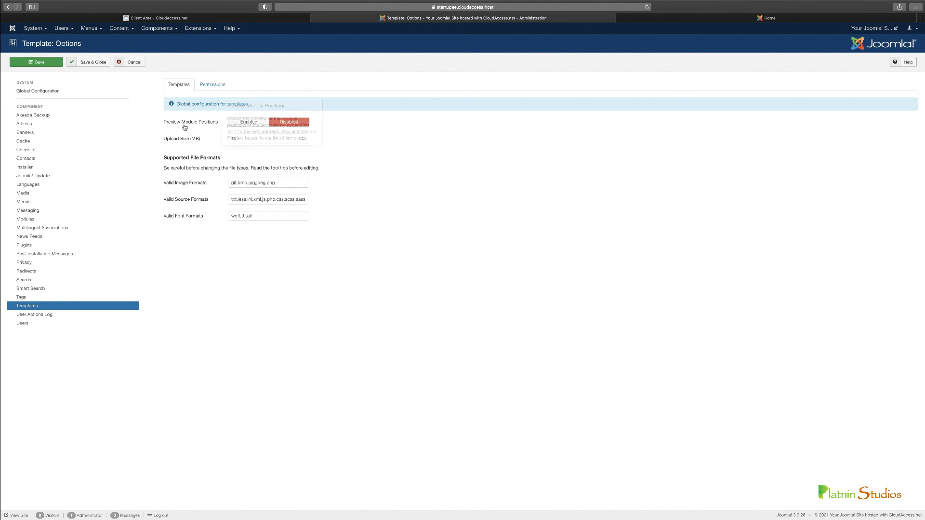
{"action": "mouse_move", "coordinate": [192, 126]}
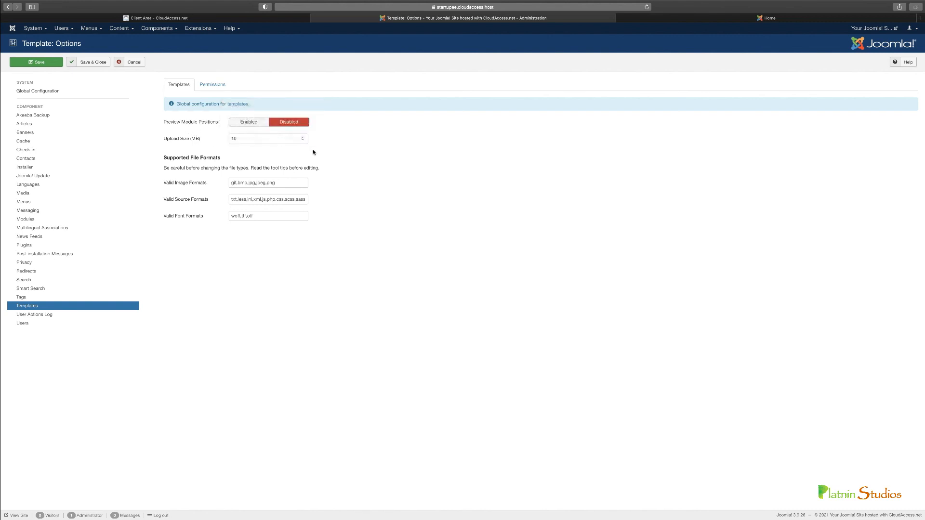
{"action": "left_click", "coordinate": [248, 122]}
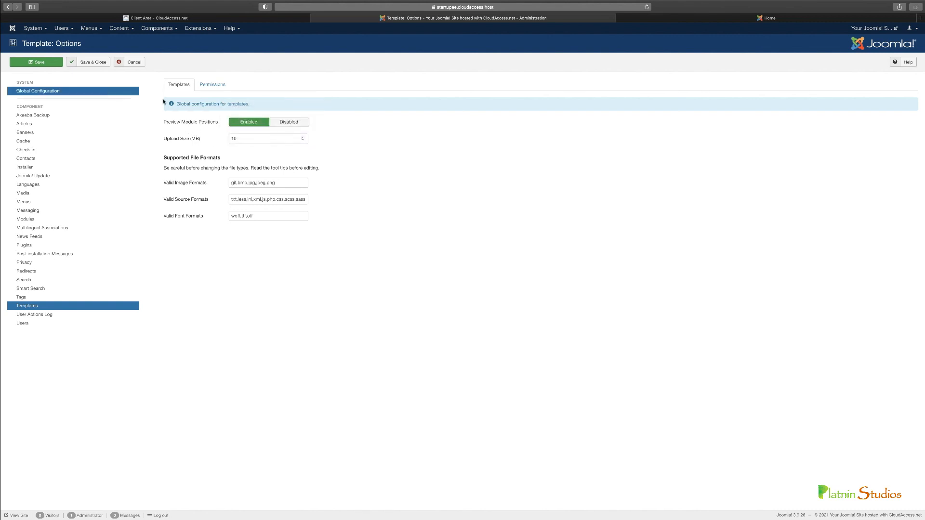
{"action": "left_click", "coordinate": [93, 63]}
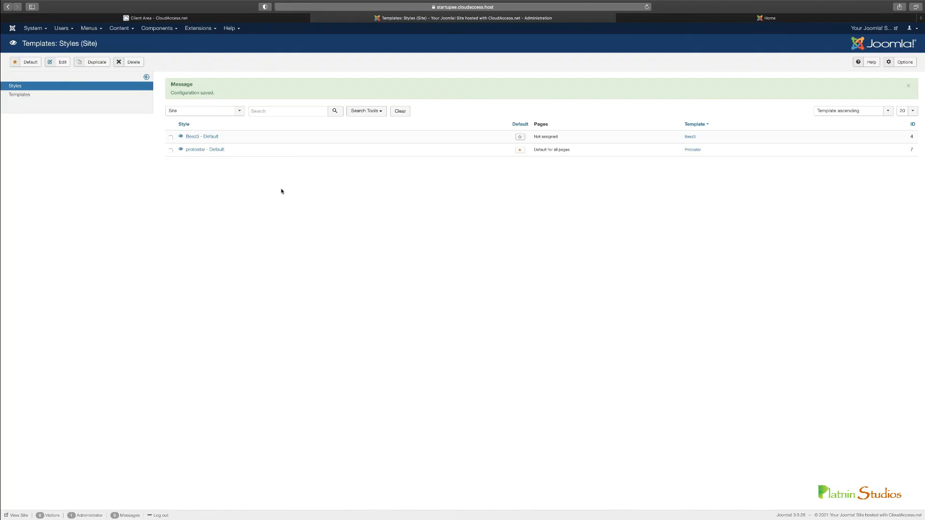
Step: Open the protostar - Default style's module position preview, compare it with the plain public home page, and return to the styles list
{"action": "left_click", "coordinate": [180, 150]}
{"action": "left_click", "coordinate": [350, 18]}
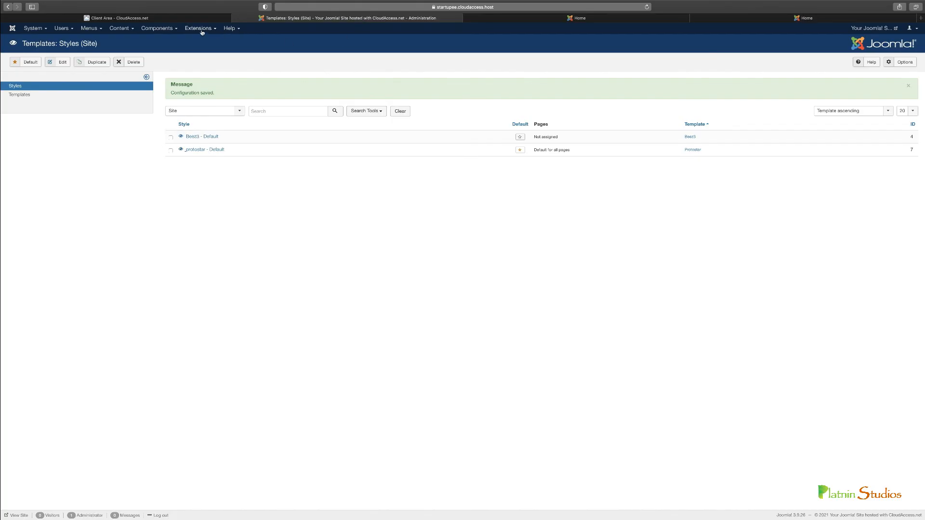
{"action": "left_click", "coordinate": [202, 30]}
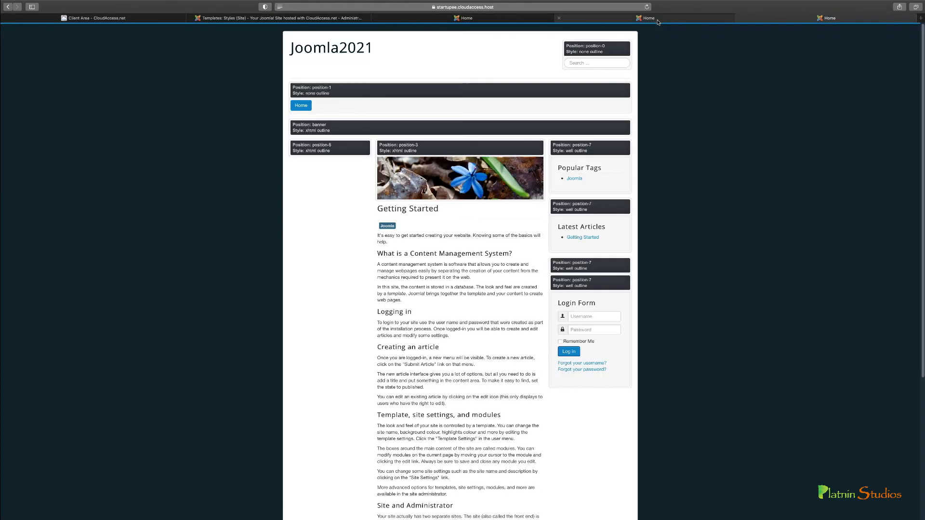
{"action": "left_click", "coordinate": [662, 19]}
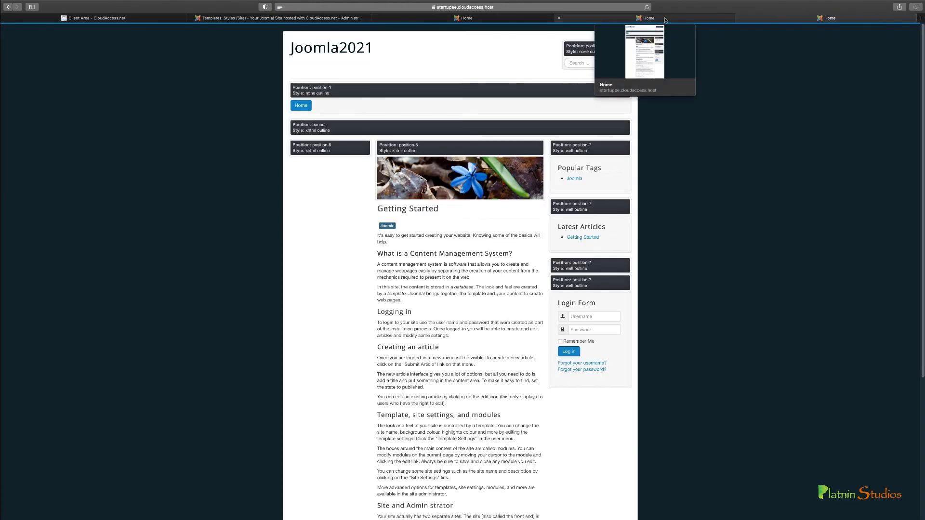
{"action": "left_click", "coordinate": [543, 19]}
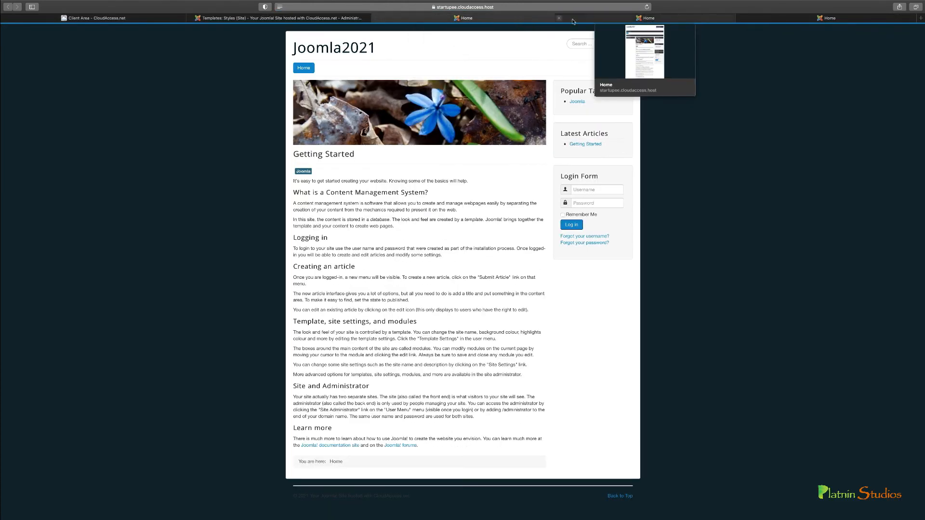
{"action": "left_click", "coordinate": [573, 19]}
{"action": "left_click", "coordinate": [740, 19]}
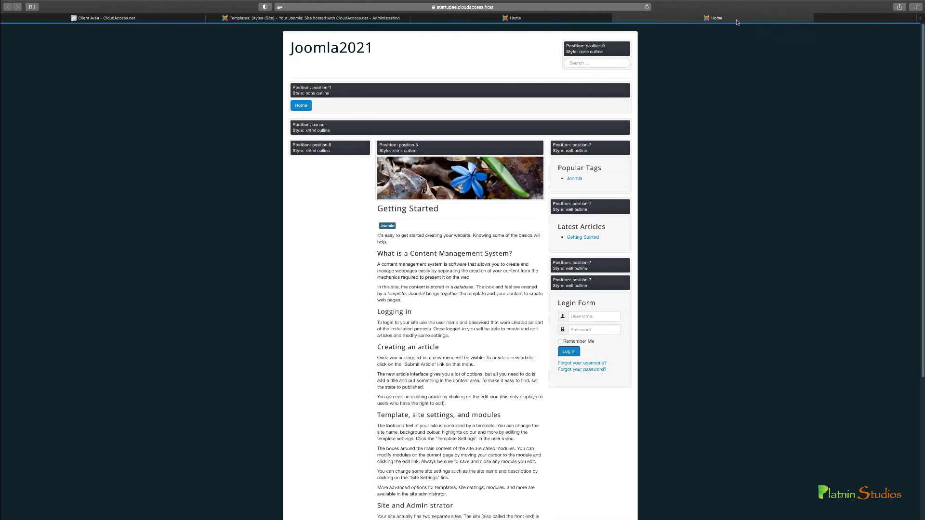
{"action": "left_click", "coordinate": [403, 20]}
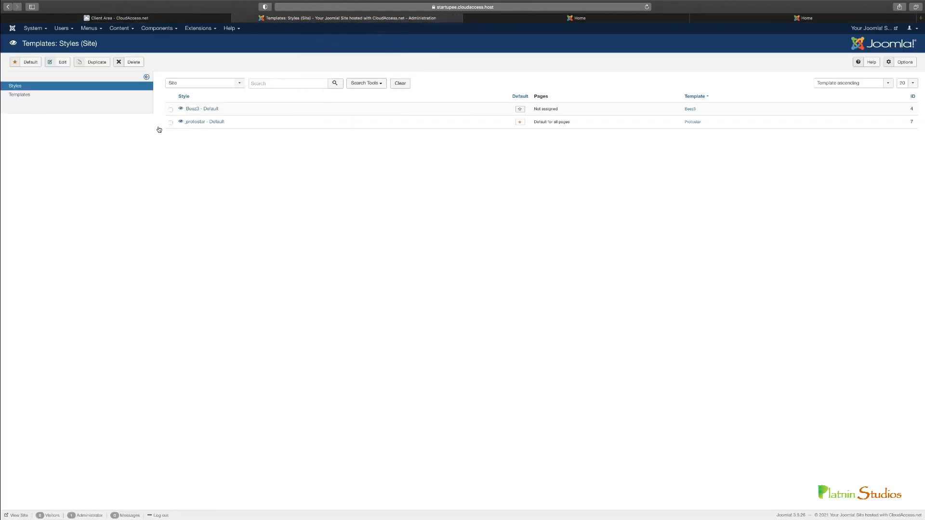
Step: Place the position preview page beside the administration page, and examine the template's module positions down to the footer
{"action": "left_click", "coordinate": [733, 19]}
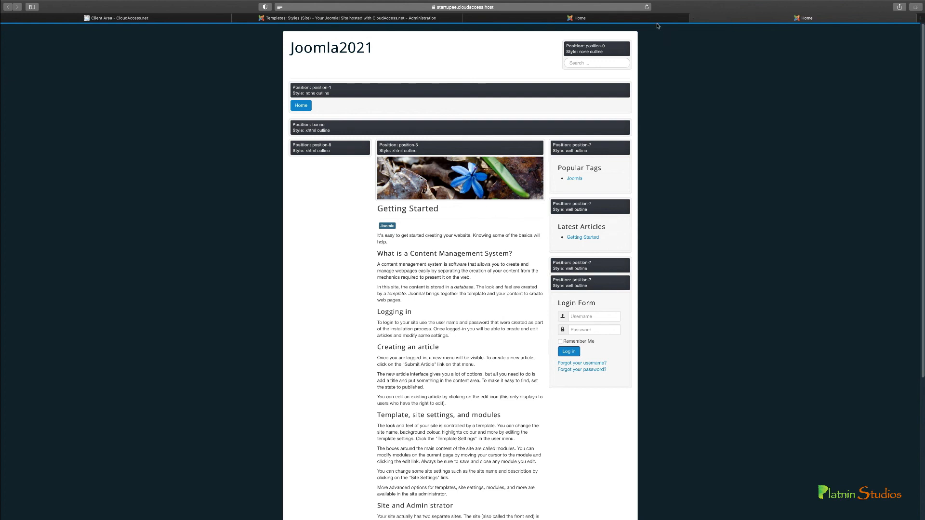
{"action": "left_click", "coordinate": [674, 19]}
{"action": "left_click_drag", "start_coordinate": [719, 21], "coordinate": [556, 21]}
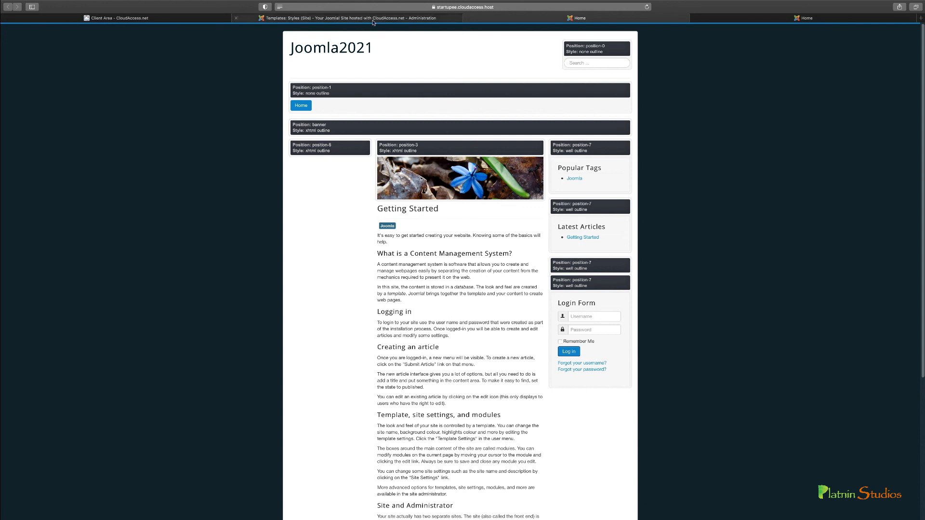
{"action": "mouse_move", "coordinate": [374, 23]}
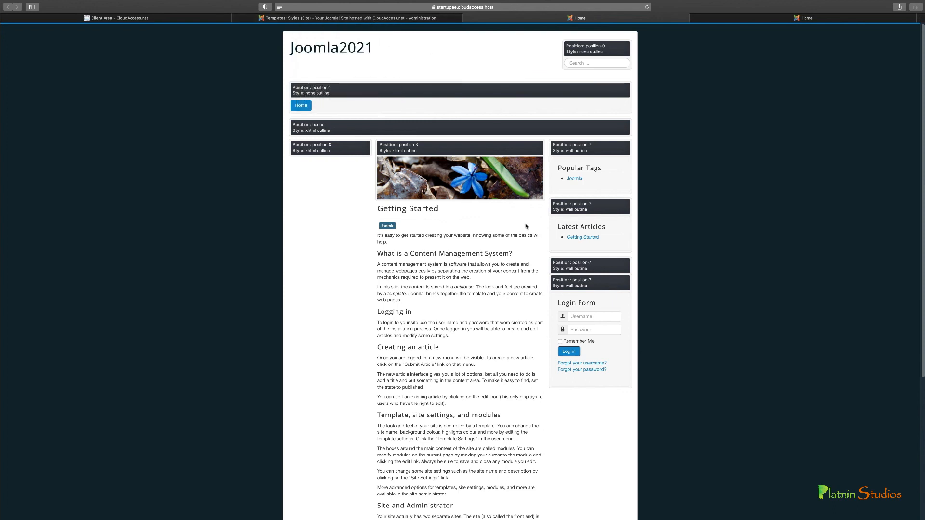
{"action": "scroll", "coordinate": [583, 153], "scroll_direction": "down", "scroll_amount": 5}
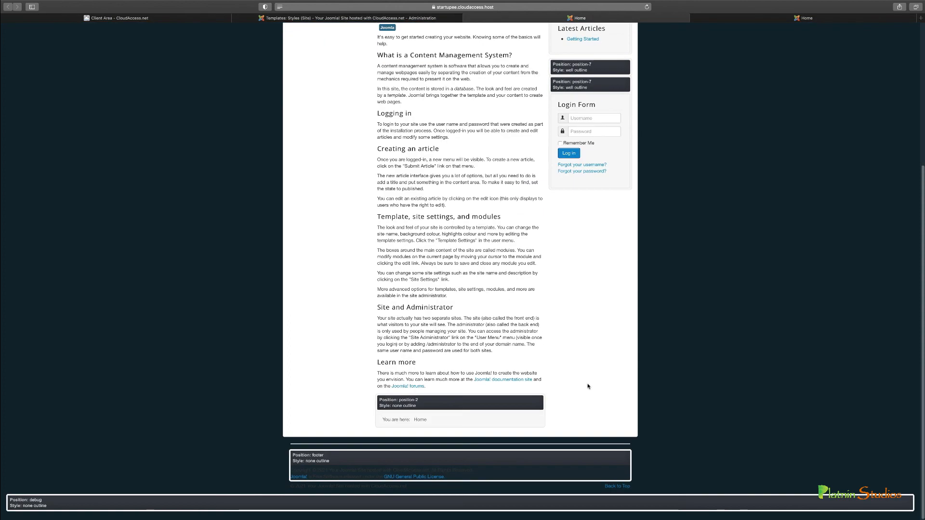
{"action": "scroll", "coordinate": [592, 259], "scroll_direction": "up", "scroll_amount": 5}
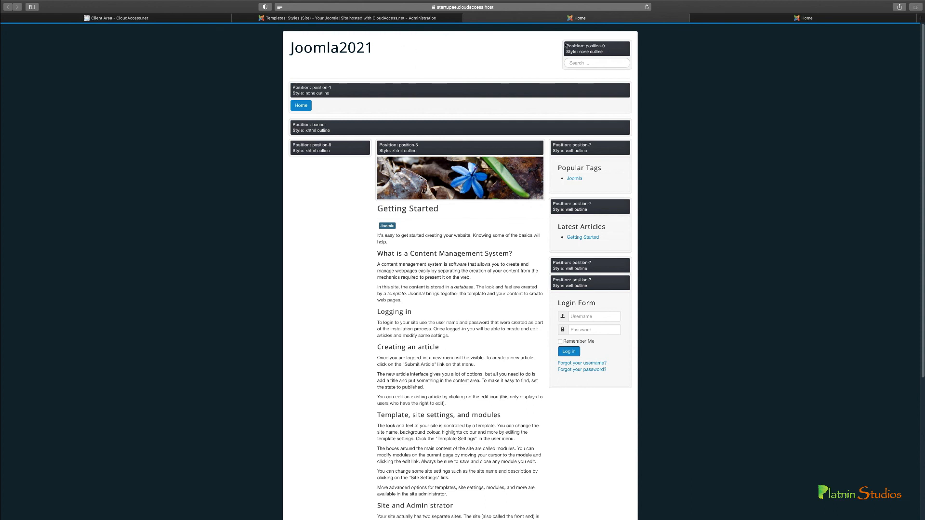
Step: Open the Search module from the site modules list, and compare its assigned position with the position preview
{"action": "left_click", "coordinate": [411, 21]}
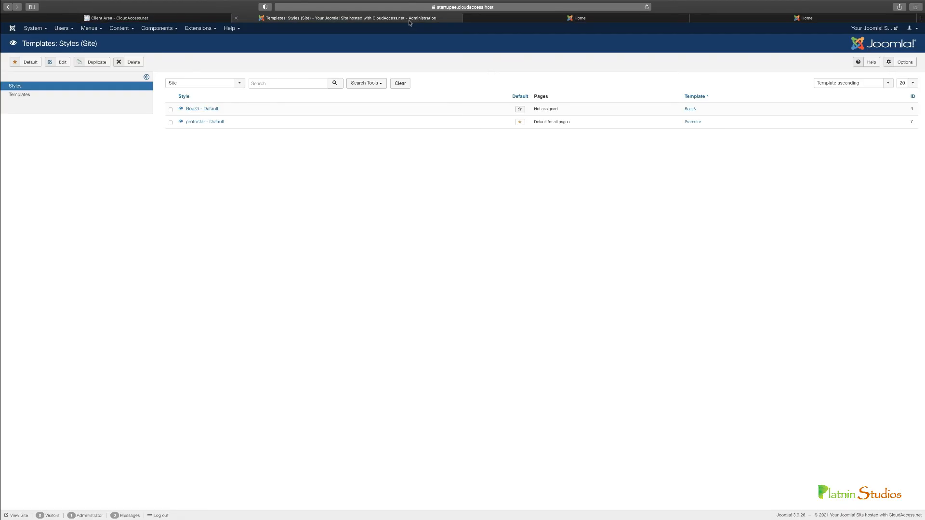
{"action": "left_click", "coordinate": [196, 30]}
{"action": "left_click", "coordinate": [203, 56]}
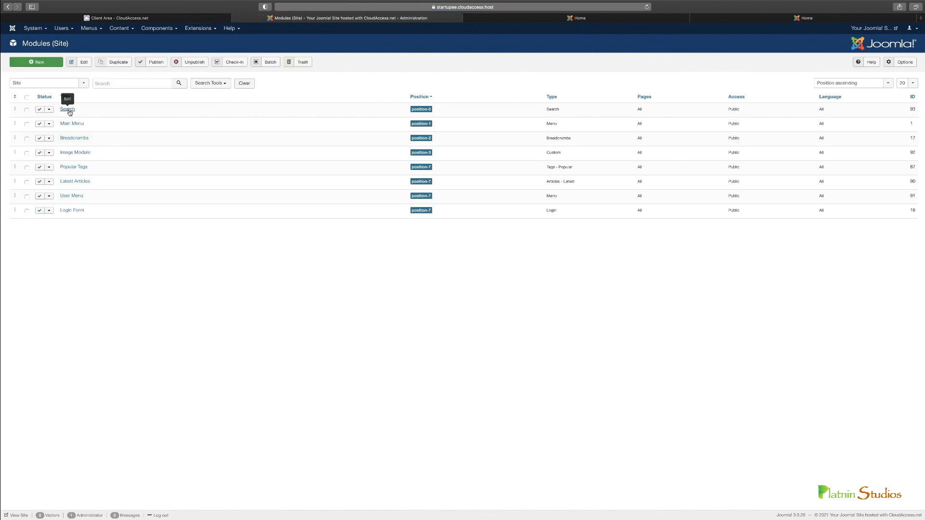
{"action": "left_click", "coordinate": [579, 17]}
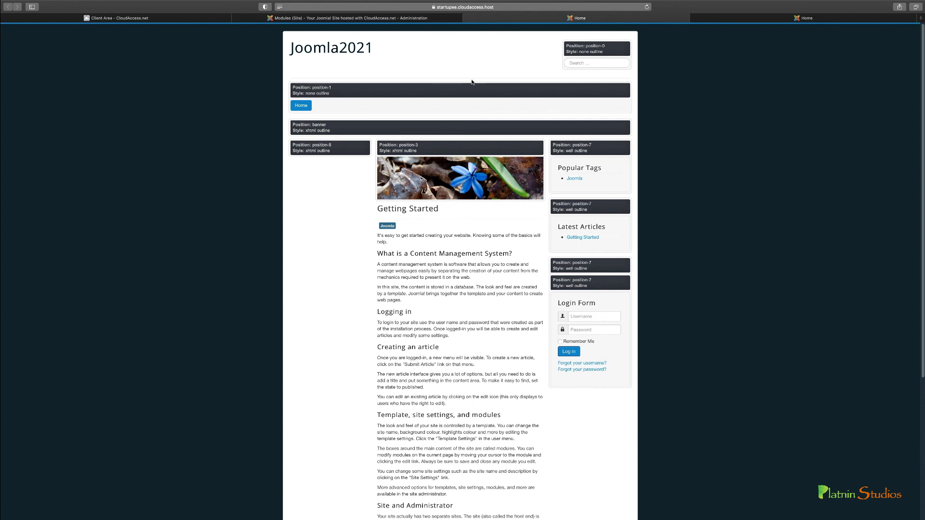
{"action": "left_click", "coordinate": [351, 18]}
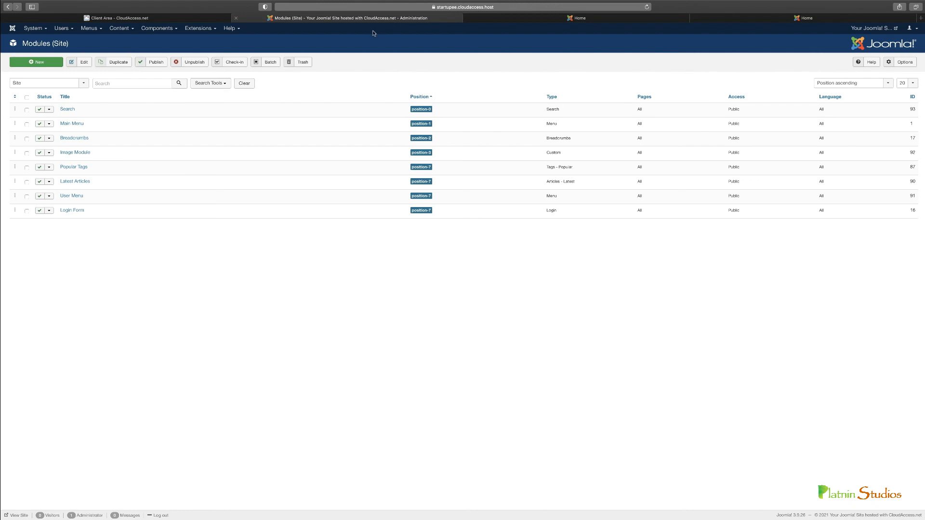
{"action": "left_click", "coordinate": [66, 109]}
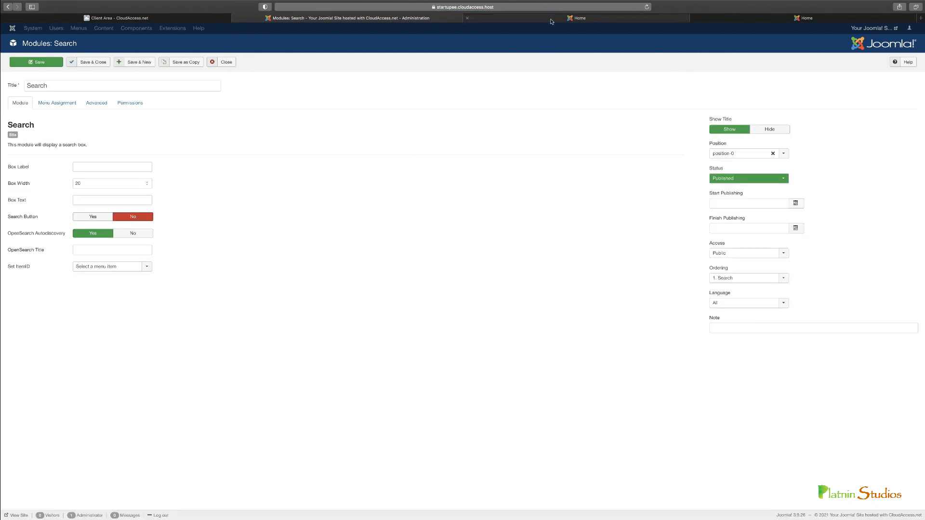
{"action": "left_click", "coordinate": [551, 20]}
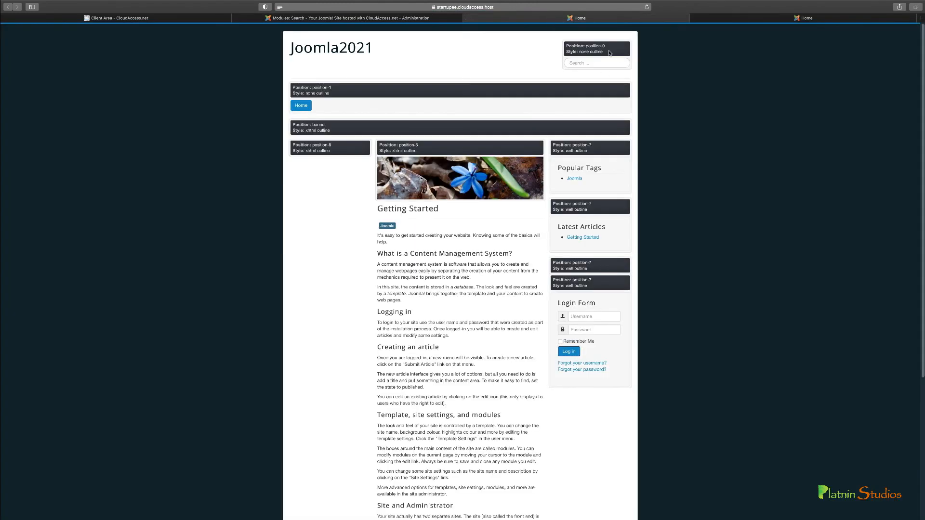
{"action": "left_click", "coordinate": [375, 19]}
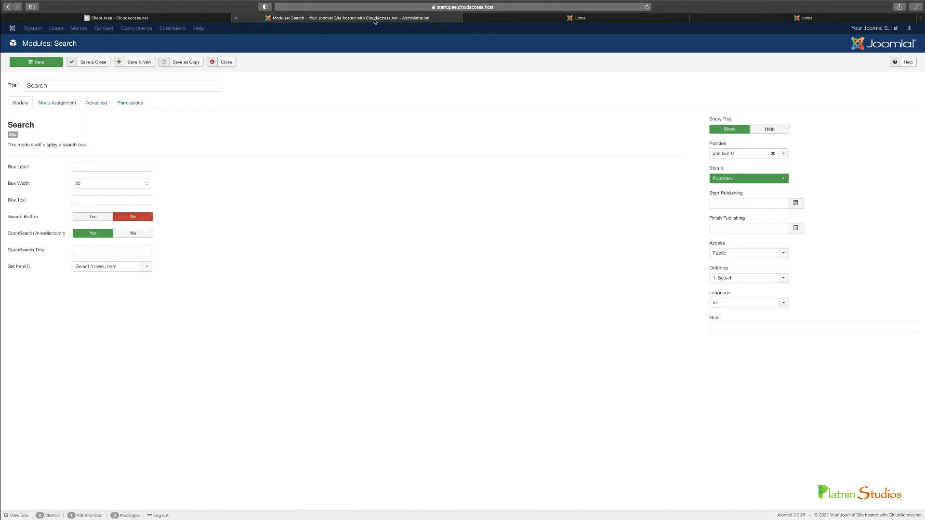
Step: Set the Search module's position to position-7, save the module, and reload the plain public home page
{"action": "left_click", "coordinate": [783, 156]}
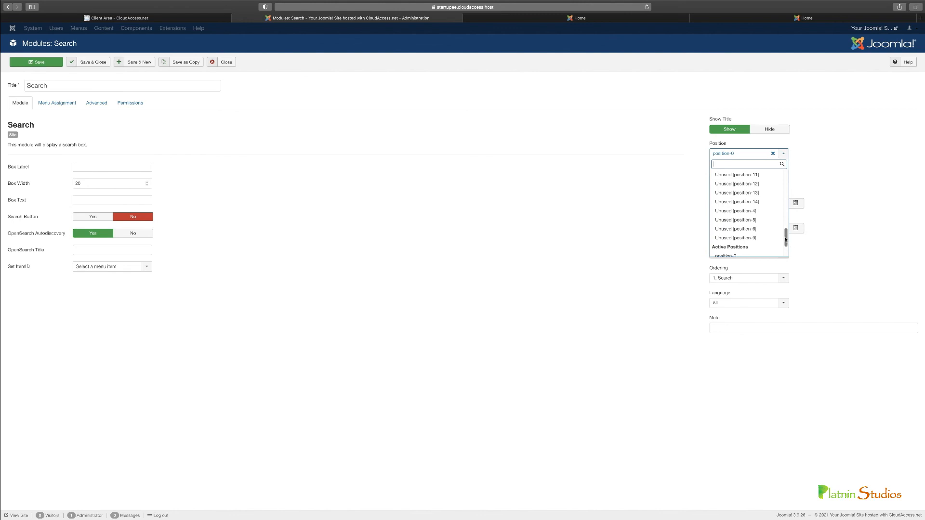
{"action": "type", "text": "positio"}
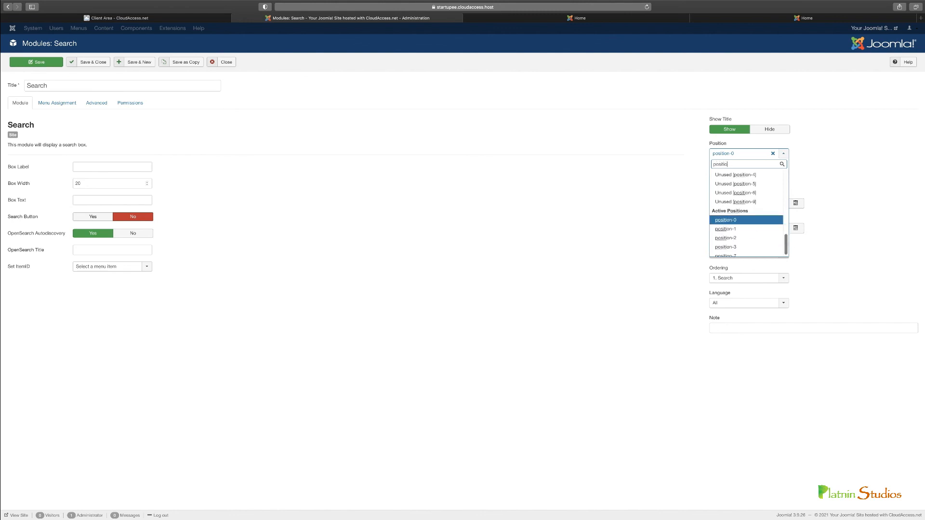
{"action": "type", "text": "n"}
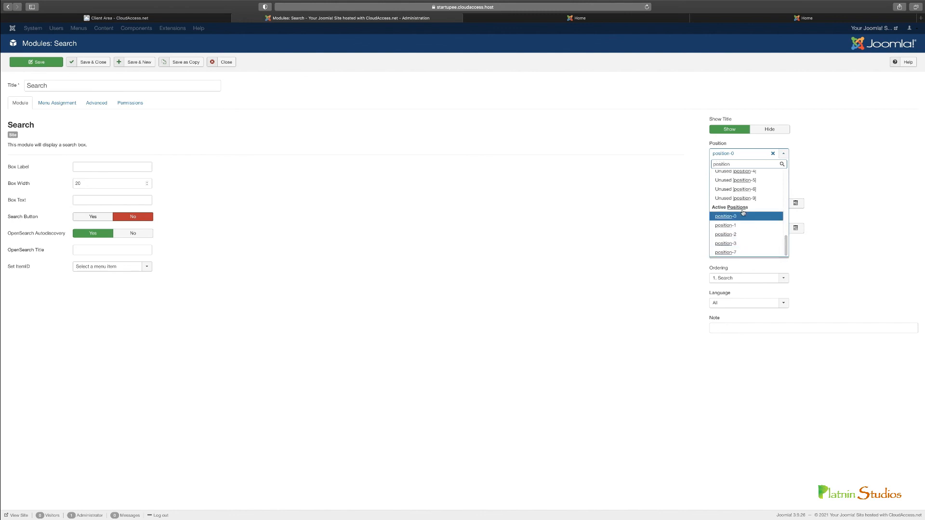
{"action": "left_click", "coordinate": [737, 254]}
{"action": "left_click", "coordinate": [40, 62]}
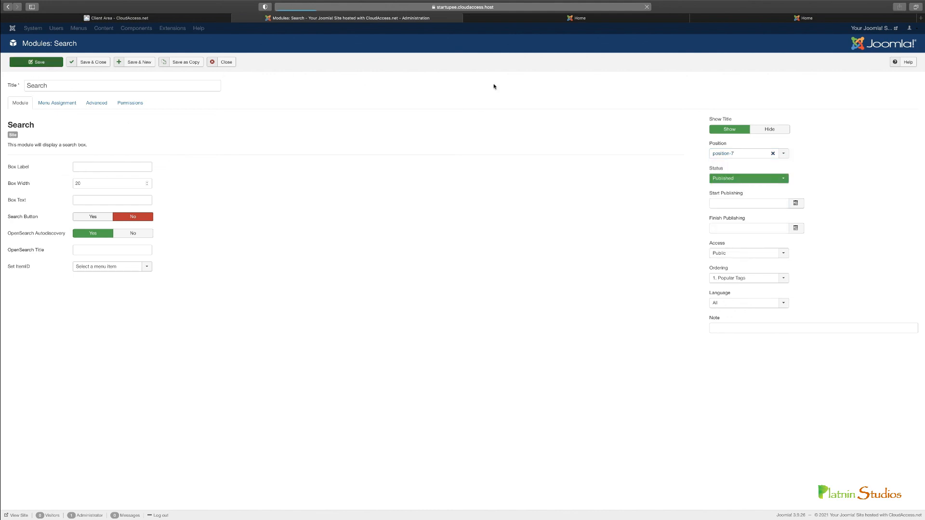
{"action": "left_click", "coordinate": [640, 18]}
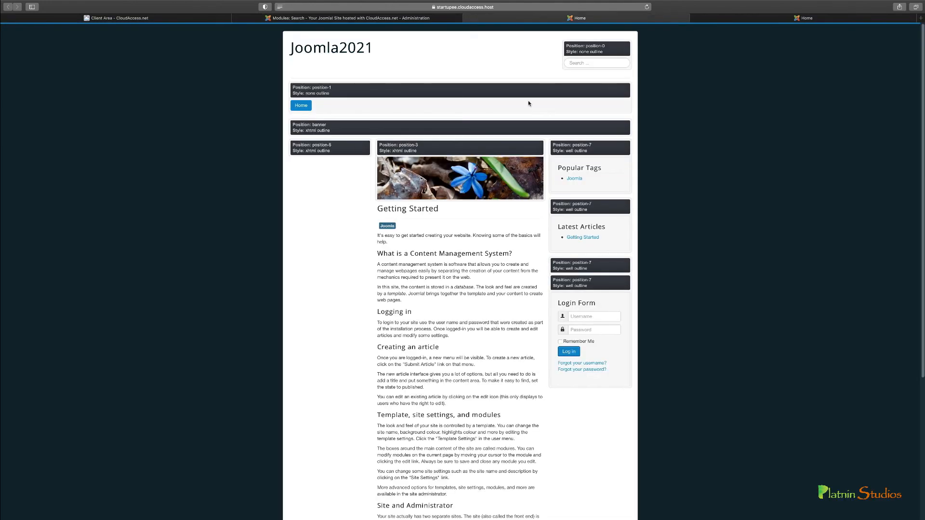
{"action": "left_click", "coordinate": [737, 19]}
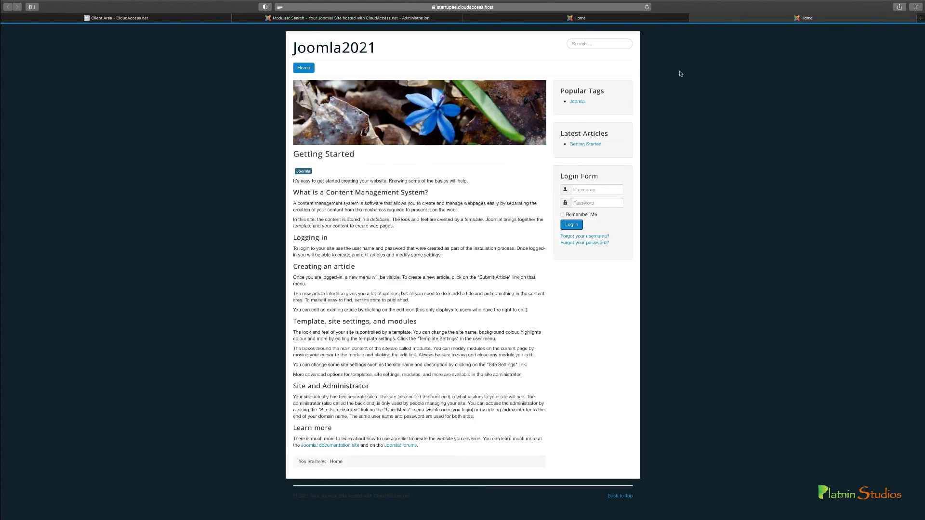
{"action": "left_click", "coordinate": [646, 7]}
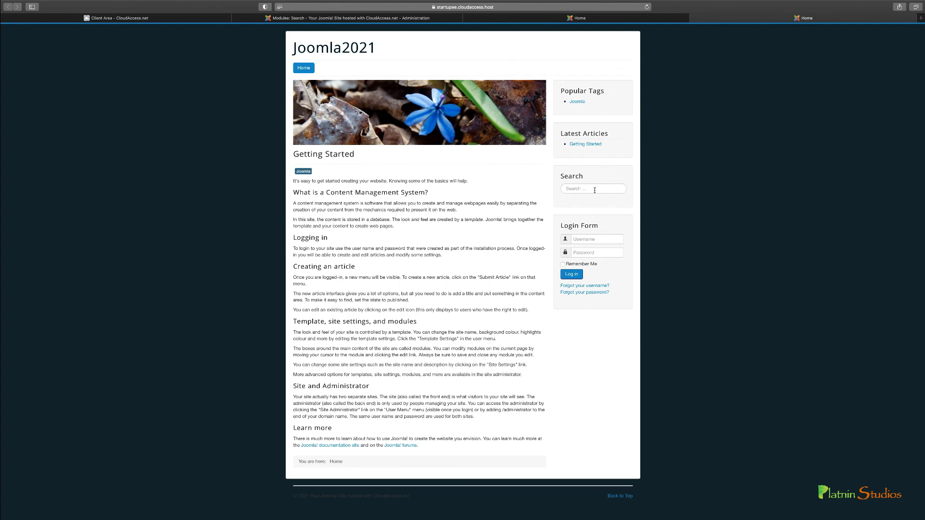
Step: Check the module position preview, and browse the positions available for the Search module without choosing one
{"action": "left_click", "coordinate": [539, 18]}
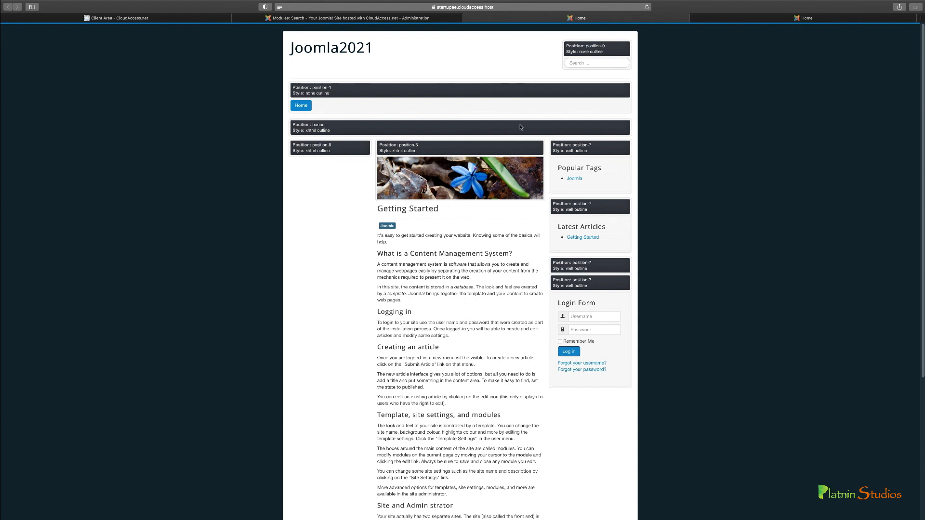
{"action": "left_click", "coordinate": [344, 18]}
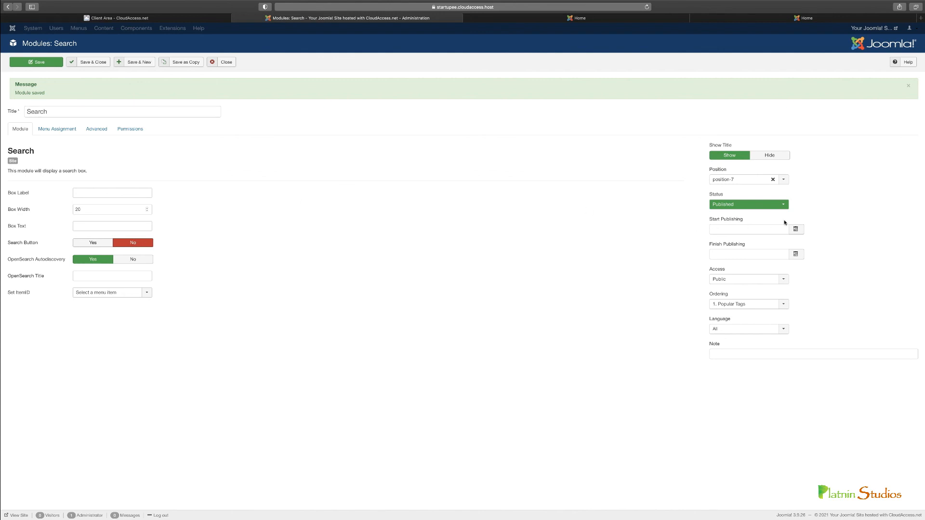
{"action": "left_click", "coordinate": [784, 181]}
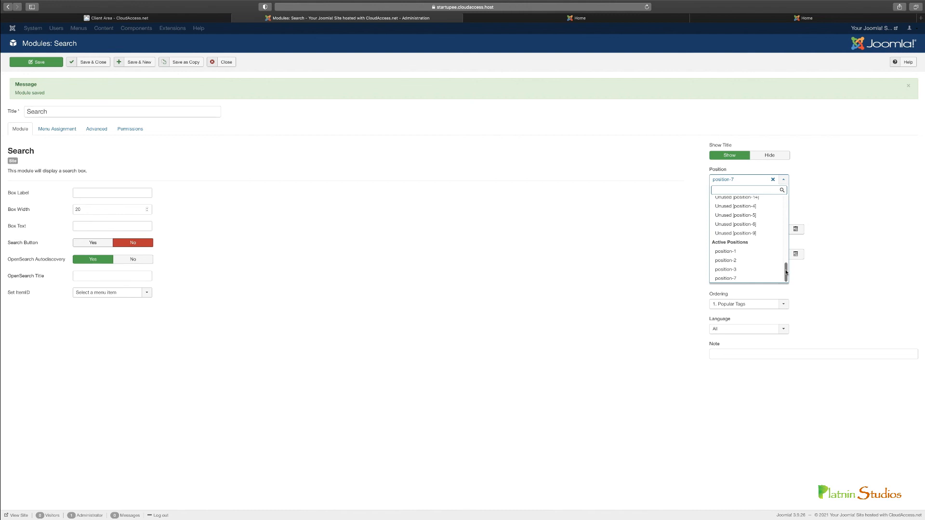
{"action": "left_click_drag", "start_coordinate": [786, 272], "coordinate": [787, 205]}
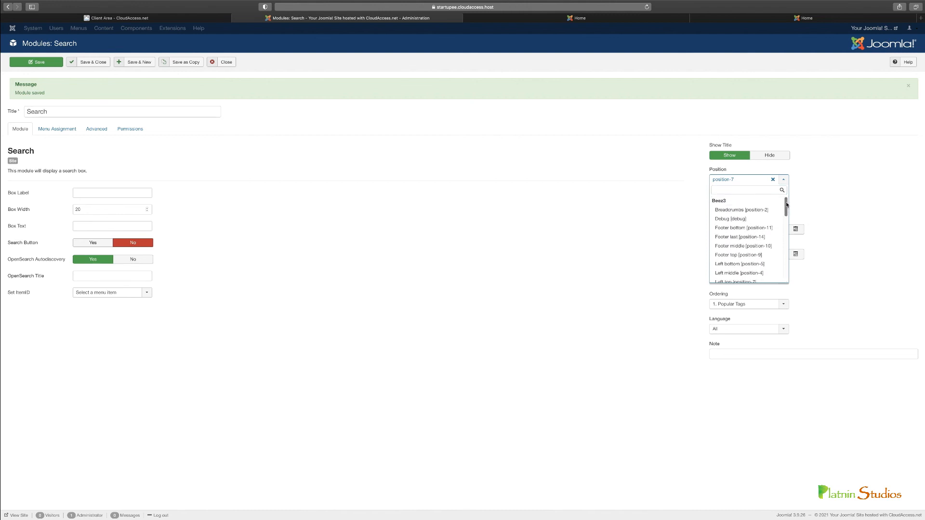
{"action": "left_click", "coordinate": [826, 207]}
{"action": "left_click", "coordinate": [784, 179]}
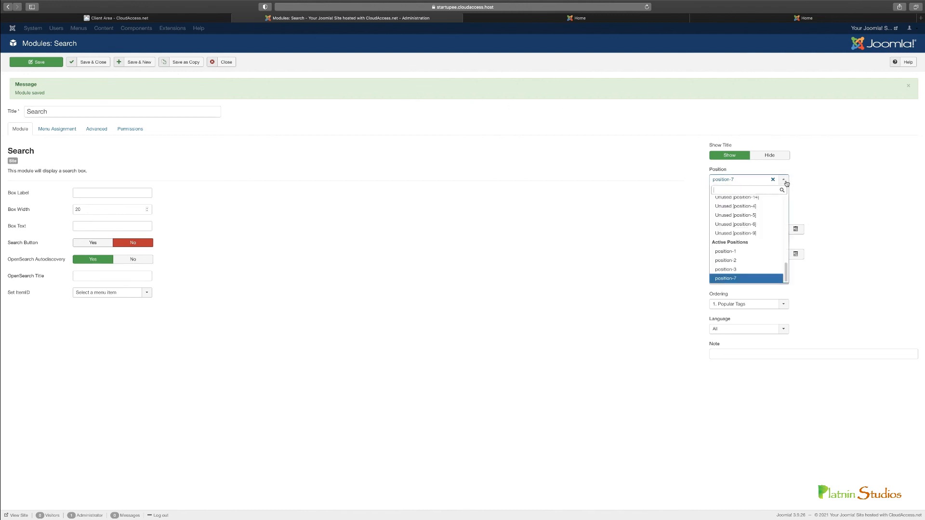
{"action": "left_click_drag", "start_coordinate": [786, 272], "coordinate": [787, 200]}
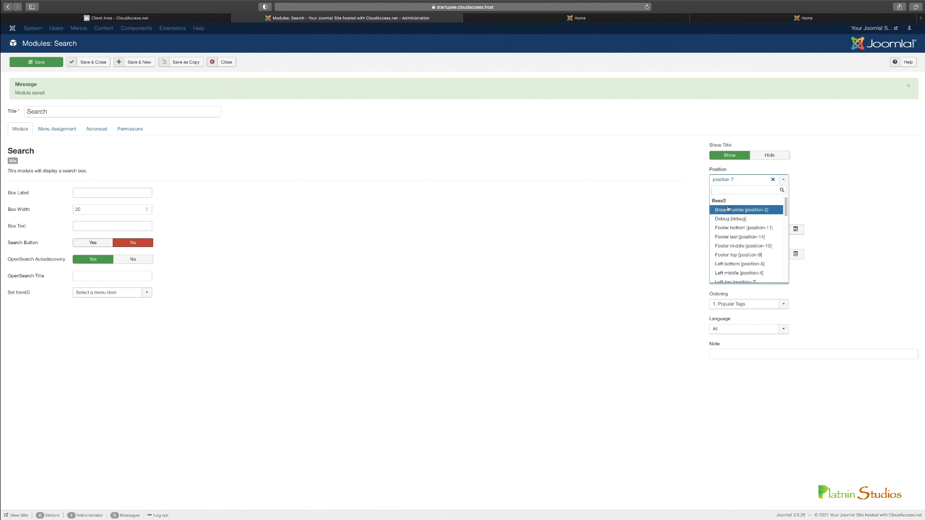
{"action": "left_click", "coordinate": [450, 142]}
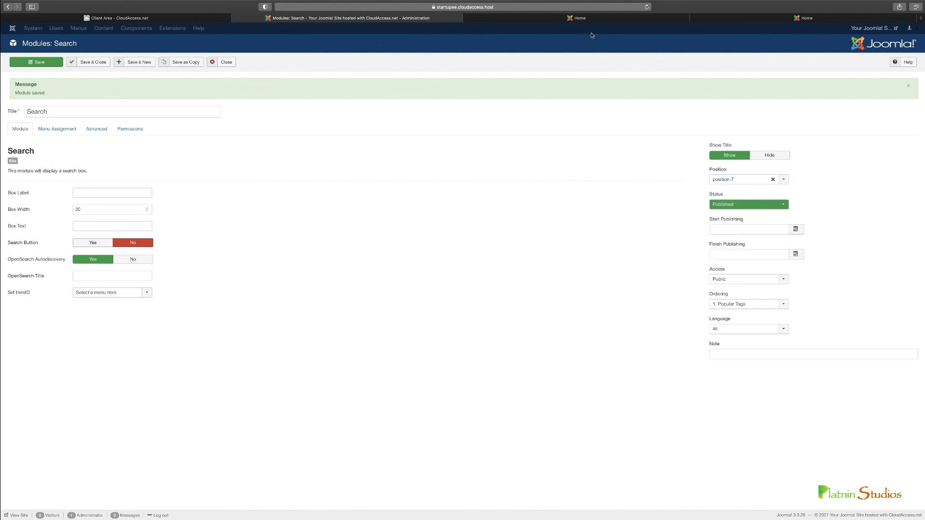
Step: Set the Search module's position to Search [position-0], save and close the module, and reload the plain public home page
{"action": "left_click", "coordinate": [772, 179]}
{"action": "left_click", "coordinate": [762, 181]}
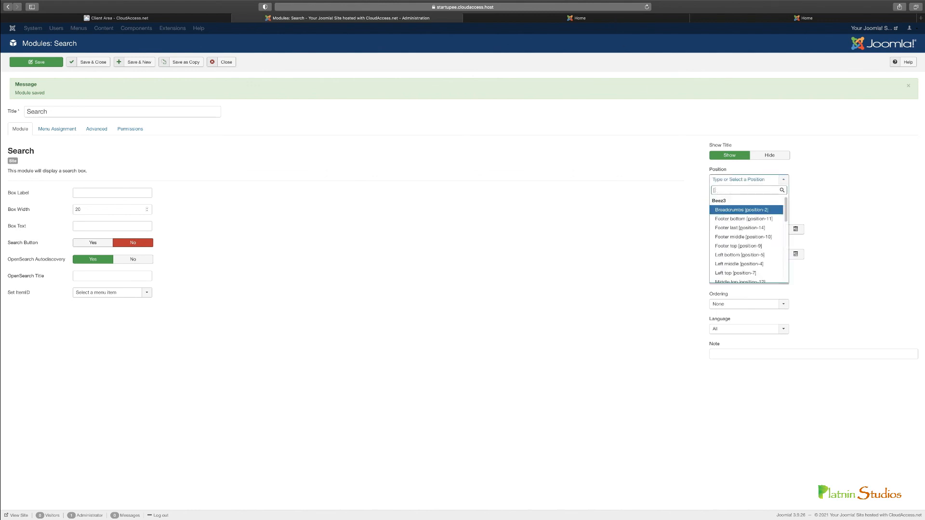
{"action": "type", "text": "position"}
{"action": "scroll", "coordinate": [753, 205], "scroll_direction": "down", "scroll_amount": 10}
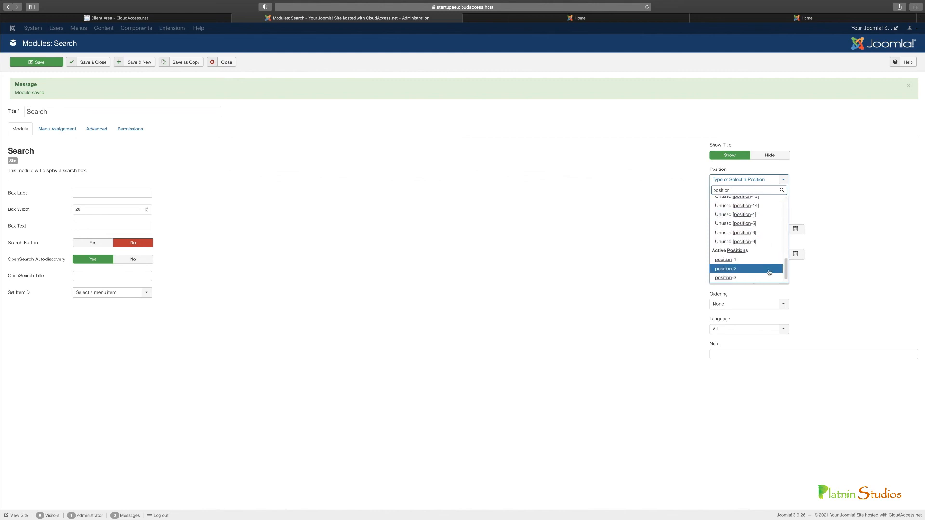
{"action": "mouse_move", "coordinate": [786, 267]}
{"action": "left_mouse_down"}
{"action": "mouse_move", "coordinate": [787, 203]}
{"action": "mouse_move", "coordinate": [783, 274]}
{"action": "left_mouse_up"}
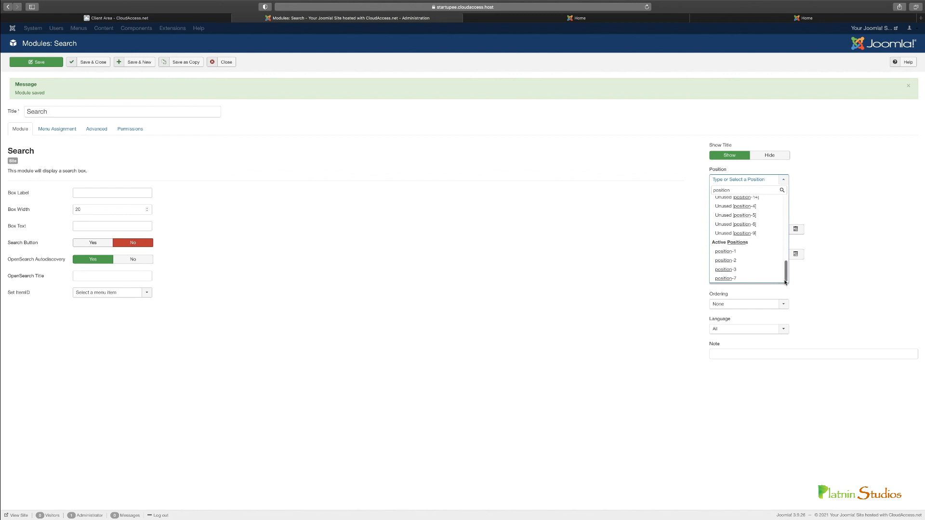
{"action": "left_click", "coordinate": [766, 190]}
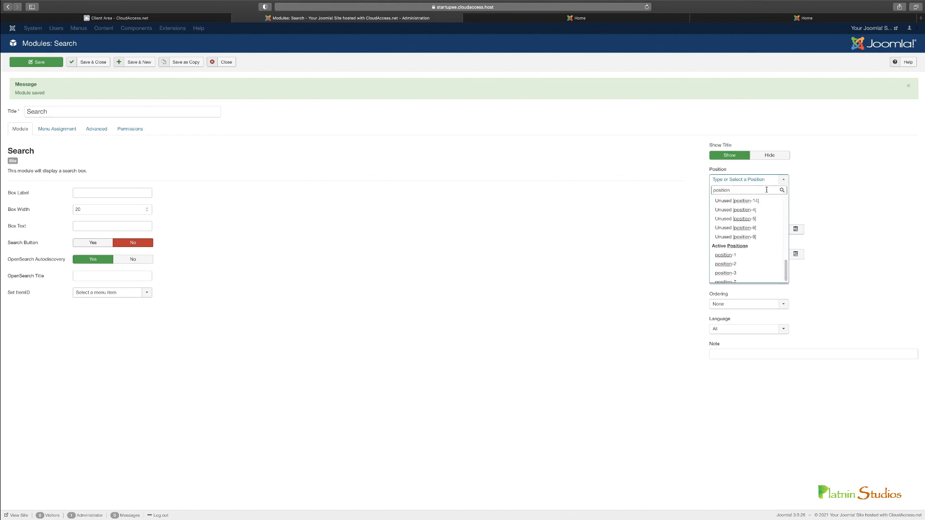
{"action": "key", "text": "BackSpace"}
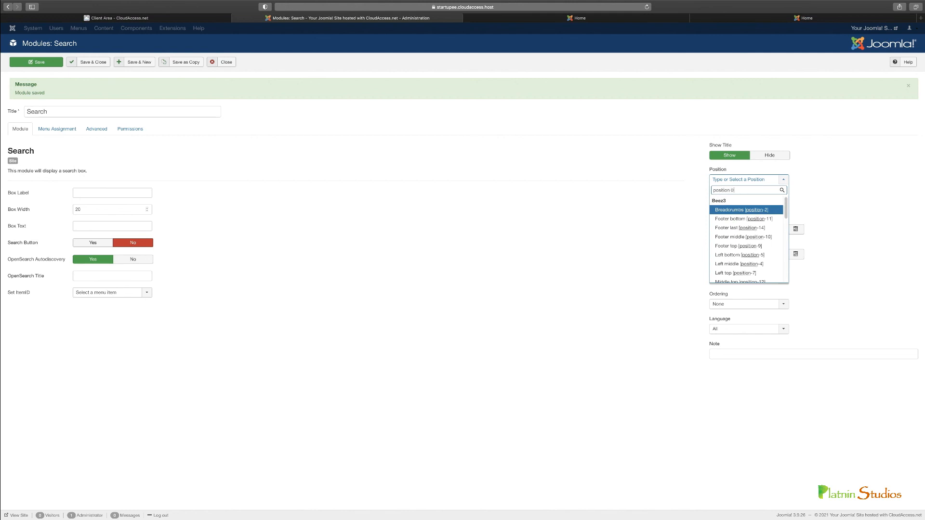
{"action": "left_click_drag", "start_coordinate": [786, 211], "coordinate": [787, 254]}
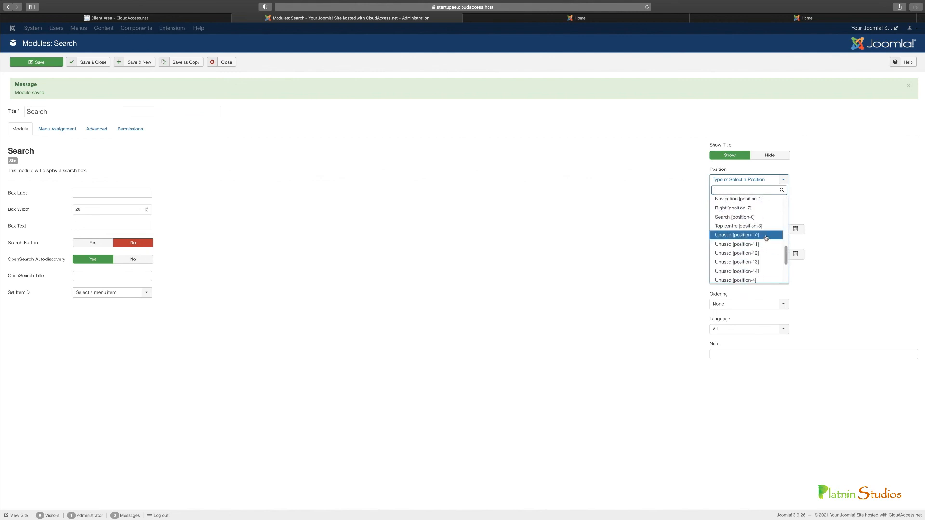
{"action": "left_click", "coordinate": [751, 217]}
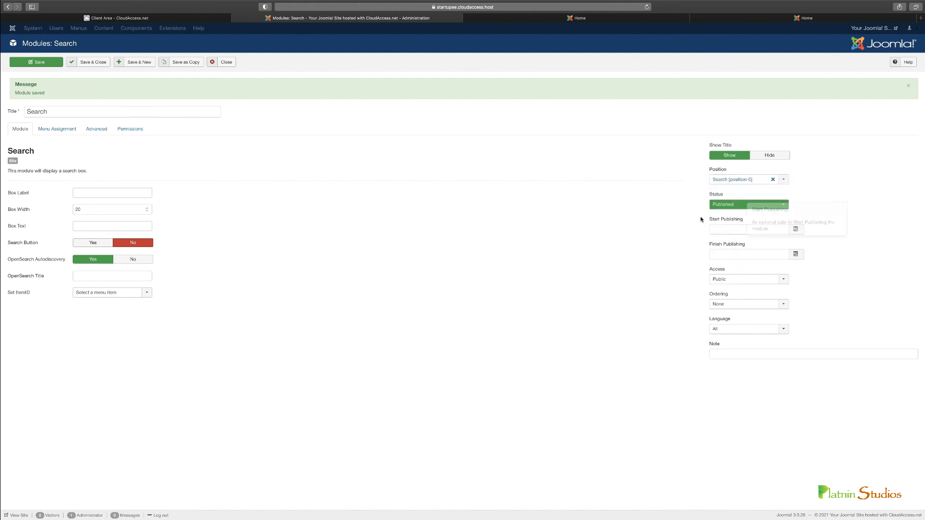
{"action": "left_click", "coordinate": [94, 63]}
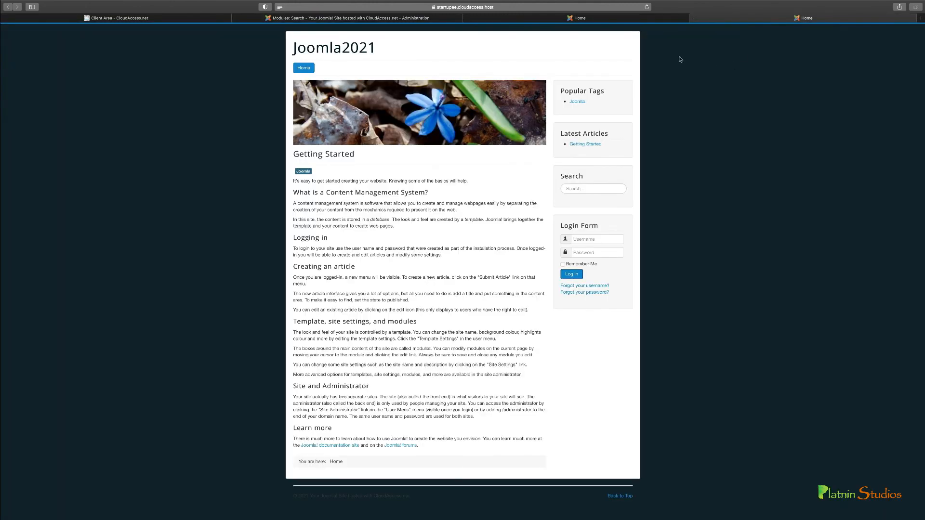
{"action": "left_click", "coordinate": [647, 8]}
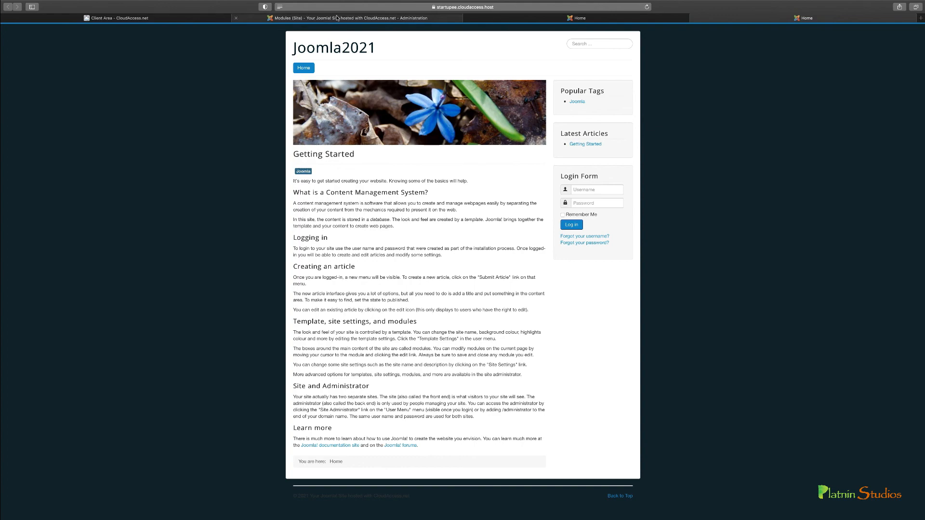
Step: Review the site's installed and content languages, and browse the installable languages through to page 4
{"action": "left_click", "coordinate": [337, 18]}
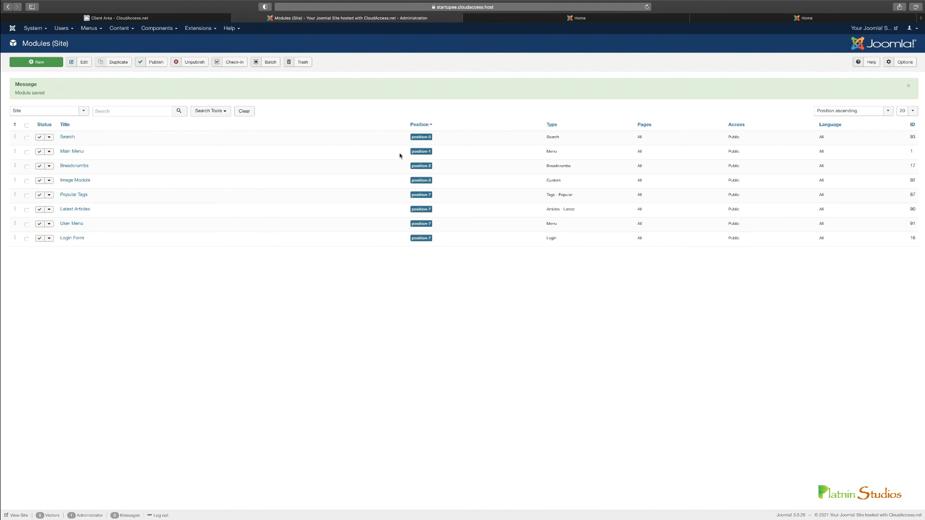
{"action": "left_click", "coordinate": [195, 29]}
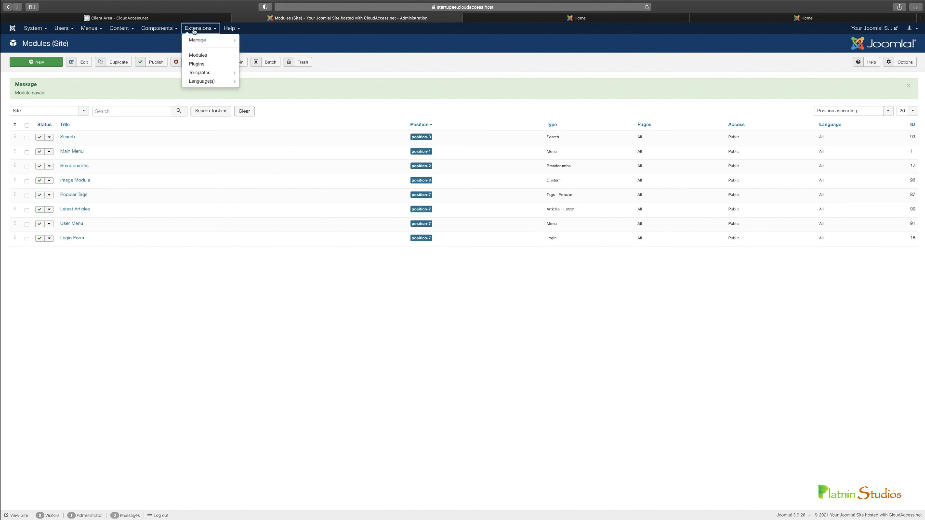
{"action": "left_click", "coordinate": [211, 82]}
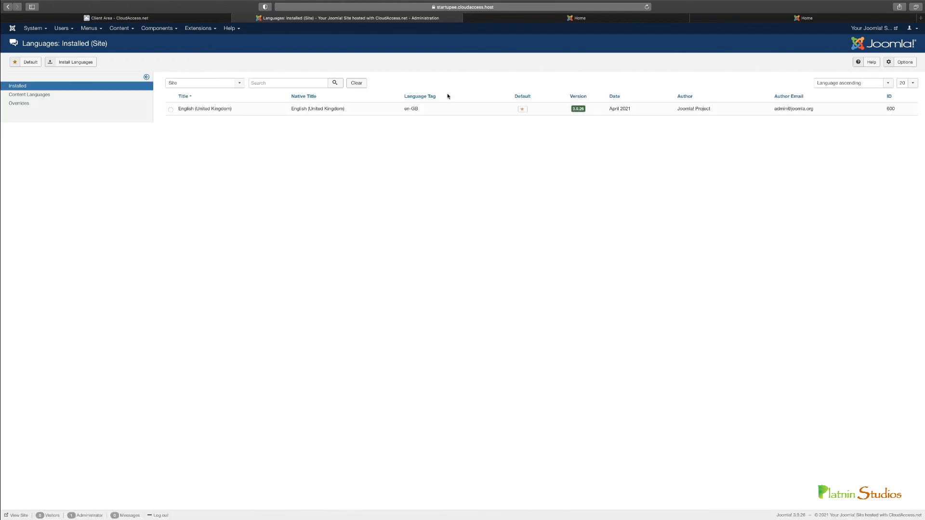
{"action": "left_click", "coordinate": [75, 96]}
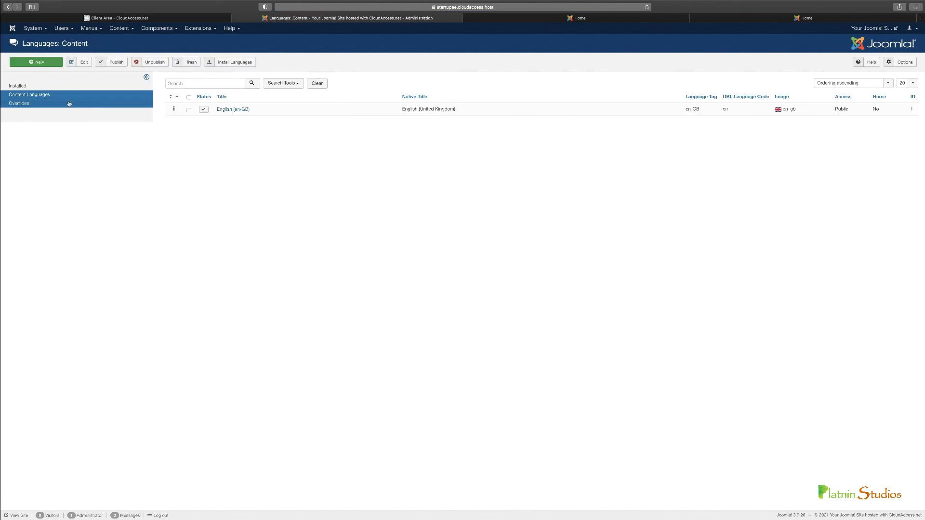
{"action": "left_click", "coordinate": [38, 88]}
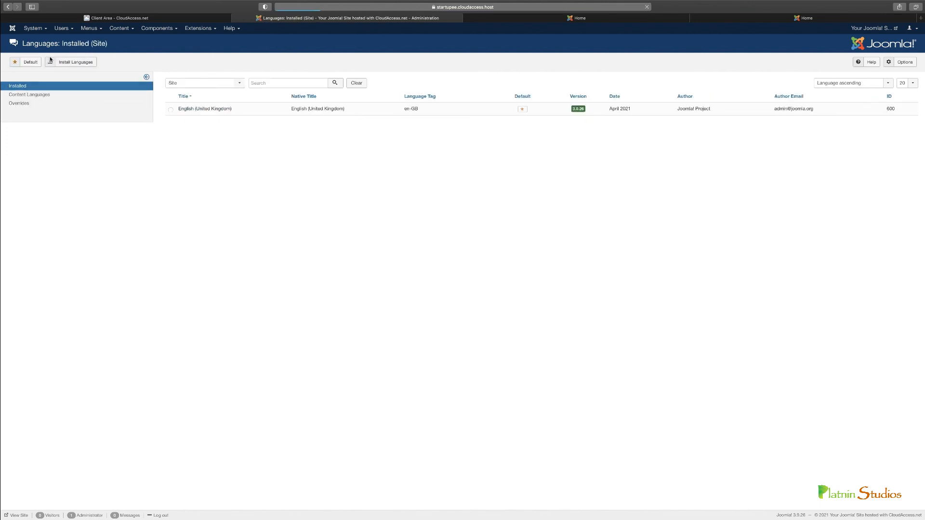
{"action": "left_click", "coordinate": [92, 98]}
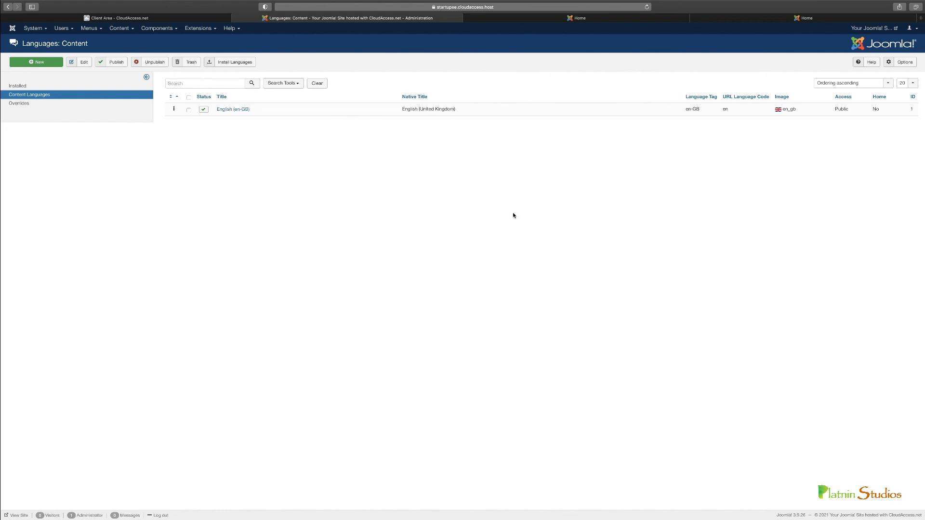
{"action": "left_click", "coordinate": [234, 63]}
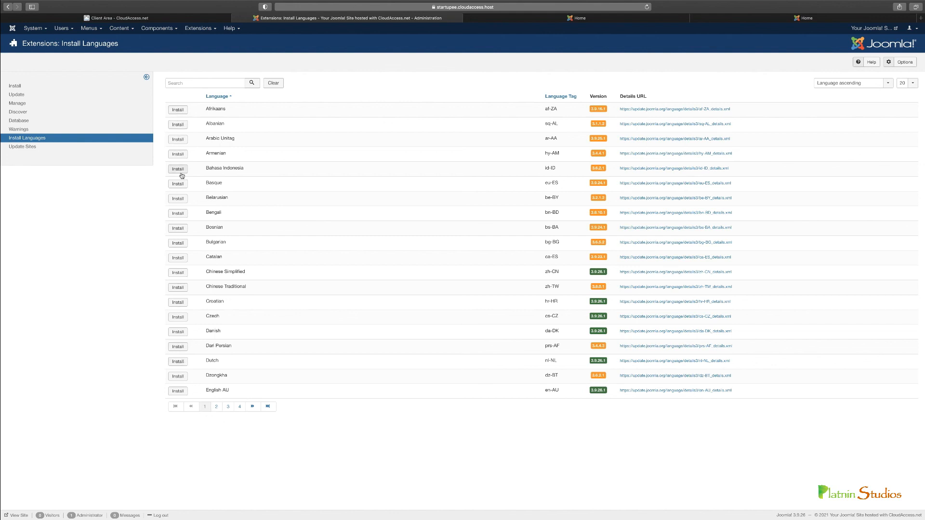
{"action": "left_click", "coordinate": [239, 407]}
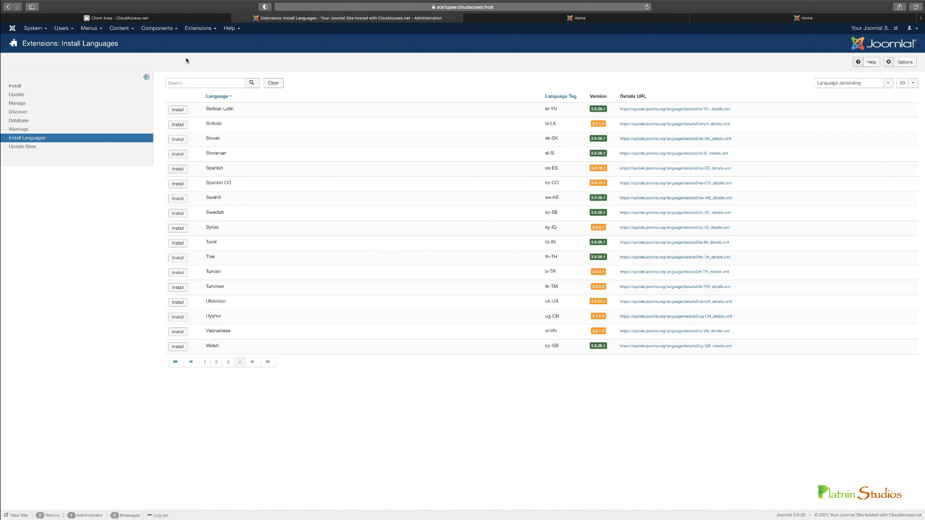
Step: Look over the available Joomla help resources, and open the logged-in user's account for editing
{"action": "left_click", "coordinate": [231, 28]}
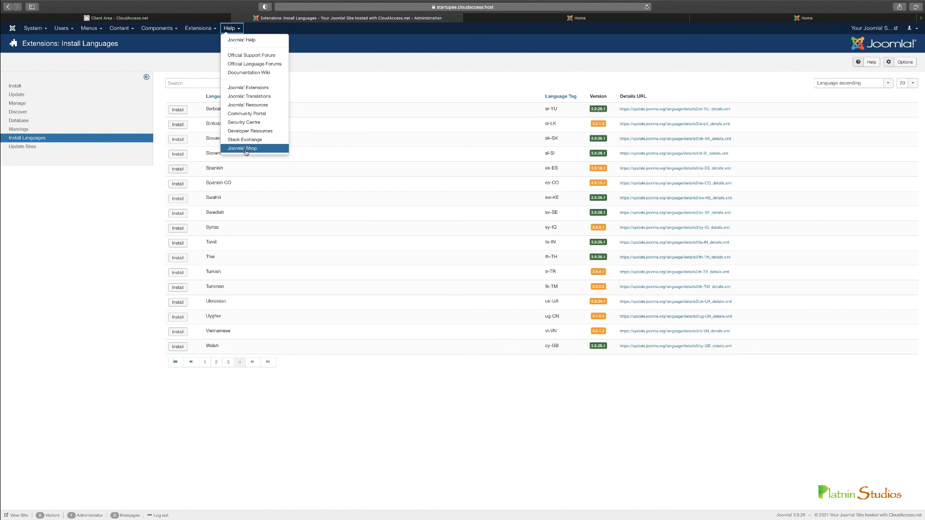
{"action": "left_click", "coordinate": [338, 57]}
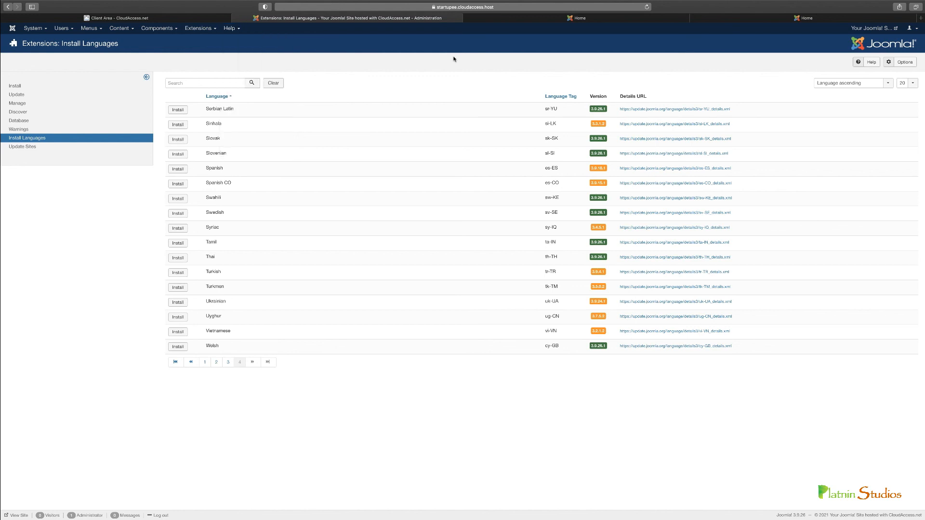
{"action": "left_click", "coordinate": [912, 28]}
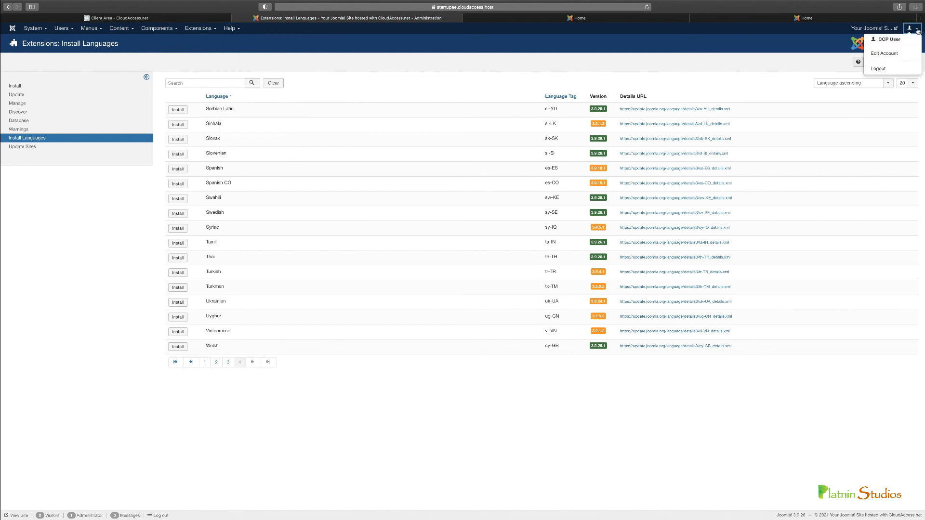
{"action": "left_click", "coordinate": [884, 53]}
Step: Set Preview Module Positions to Disabled in the template options, and save and close them
{"action": "left_click", "coordinate": [524, 19]}
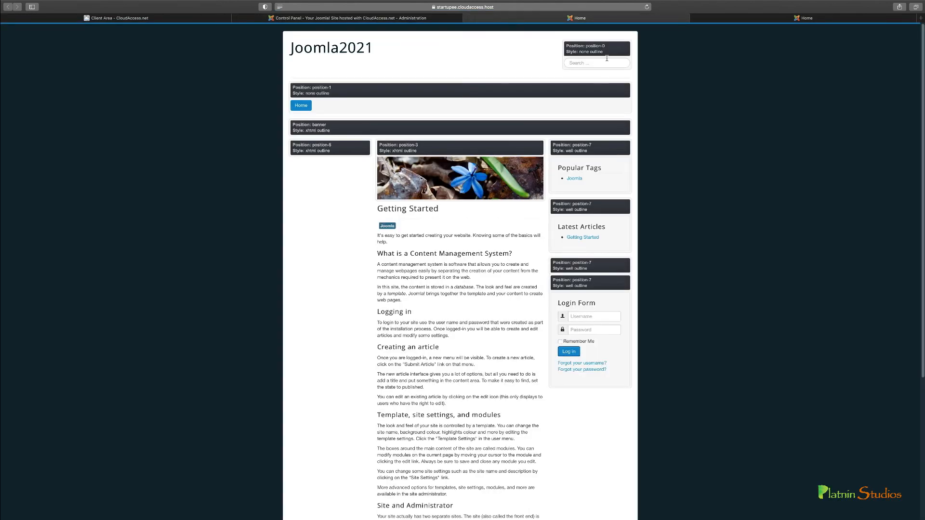
{"action": "left_click", "coordinate": [439, 19]}
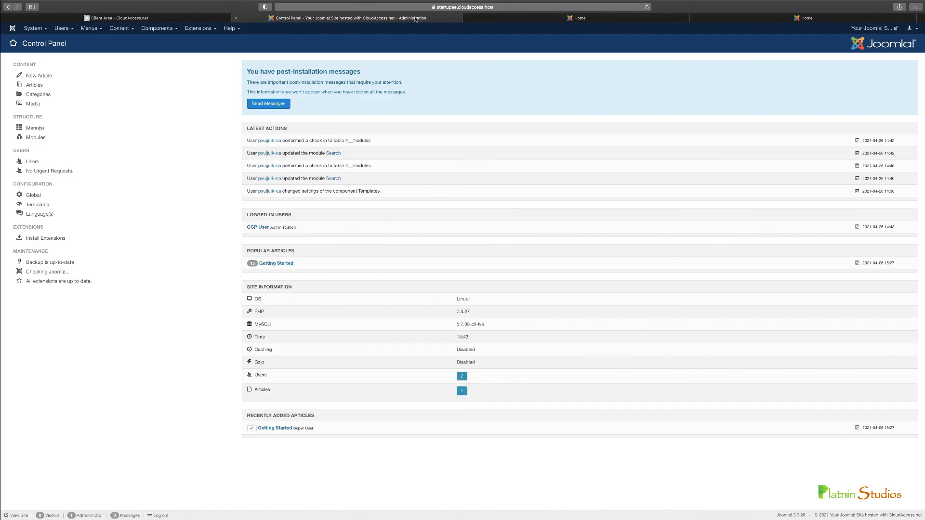
{"action": "left_click", "coordinate": [198, 28]}
{"action": "left_click", "coordinate": [202, 71]}
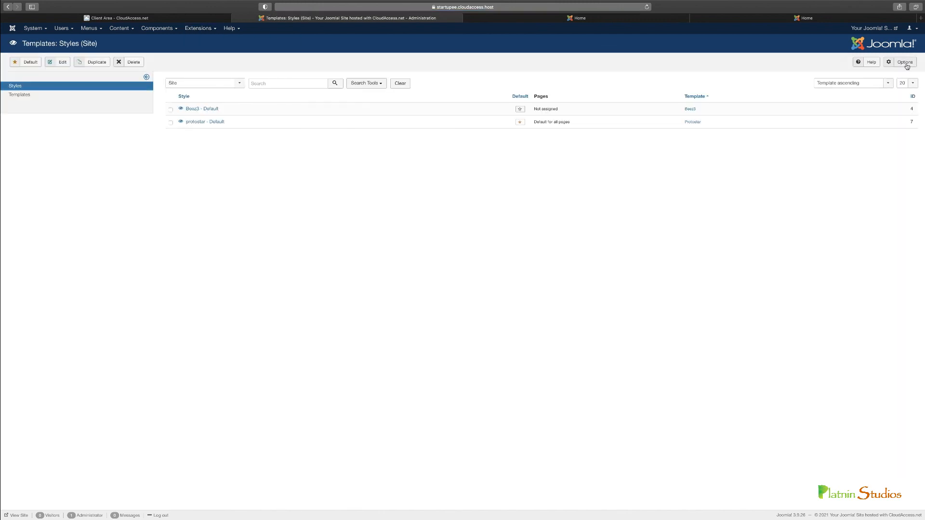
{"action": "left_click", "coordinate": [905, 65]}
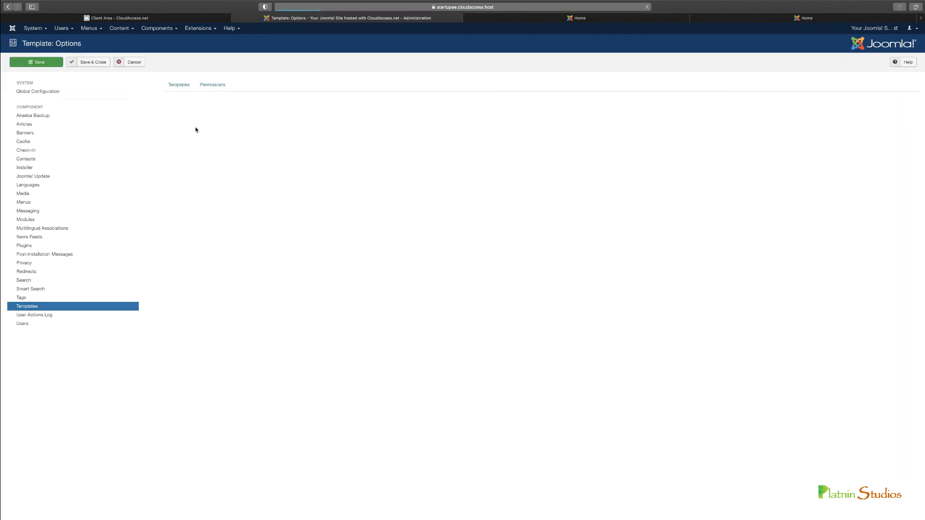
{"action": "left_click", "coordinate": [277, 123]}
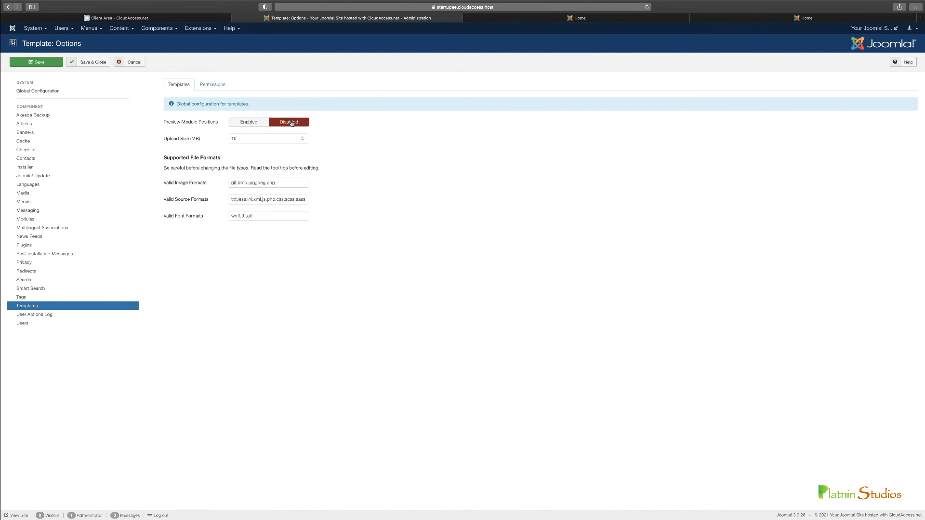
{"action": "left_click", "coordinate": [90, 64]}
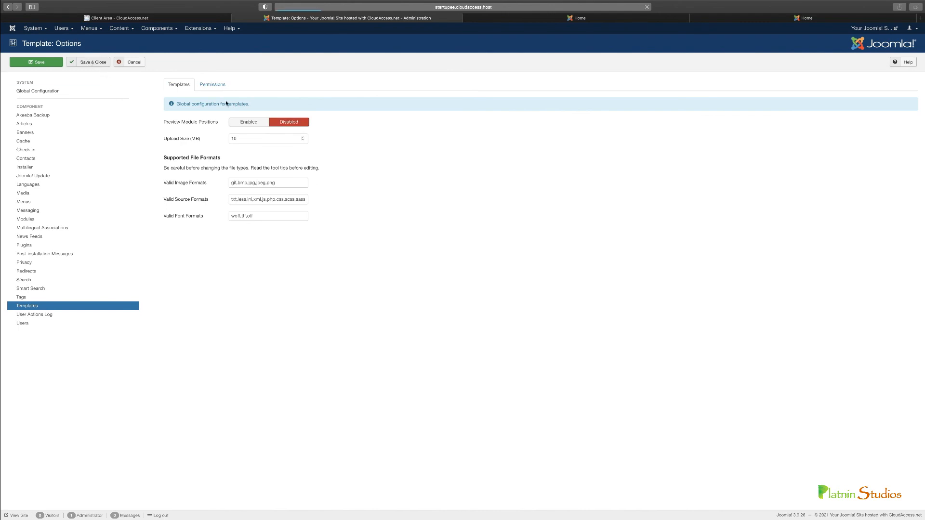
Step: Close the module position preview page, and return to the template styles list
{"action": "left_click", "coordinate": [593, 19]}
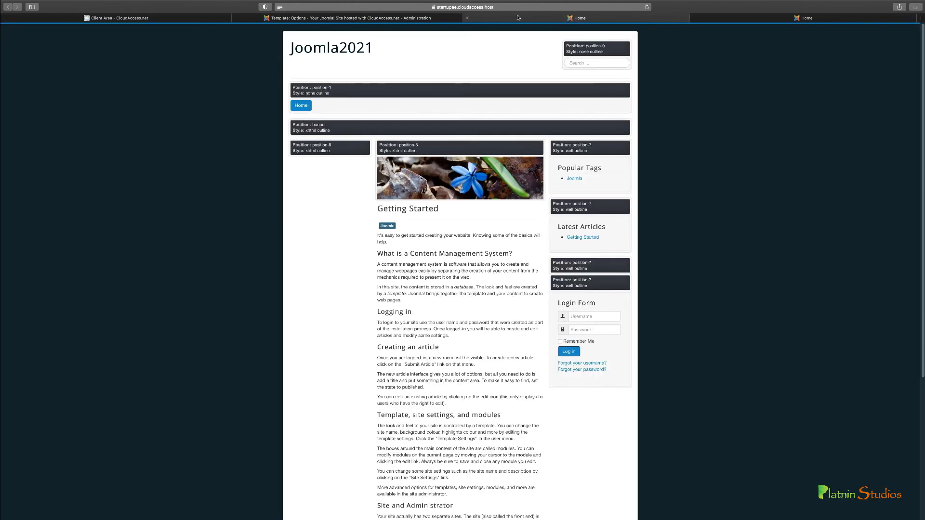
{"action": "left_click", "coordinate": [467, 18]}
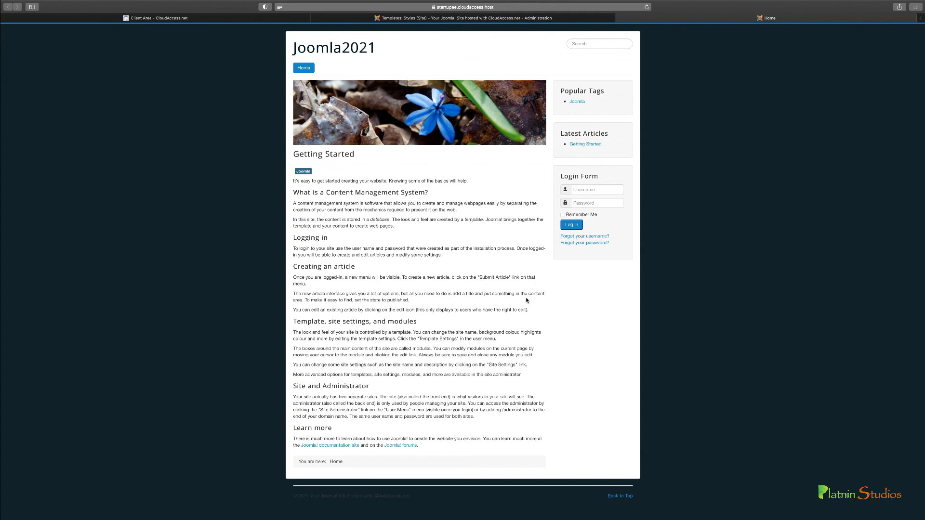
{"action": "left_click", "coordinate": [352, 19]}
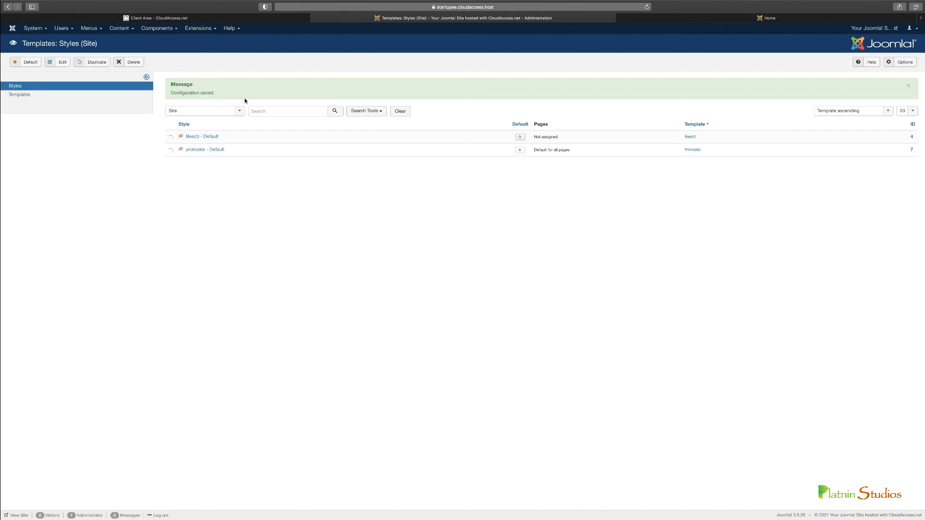